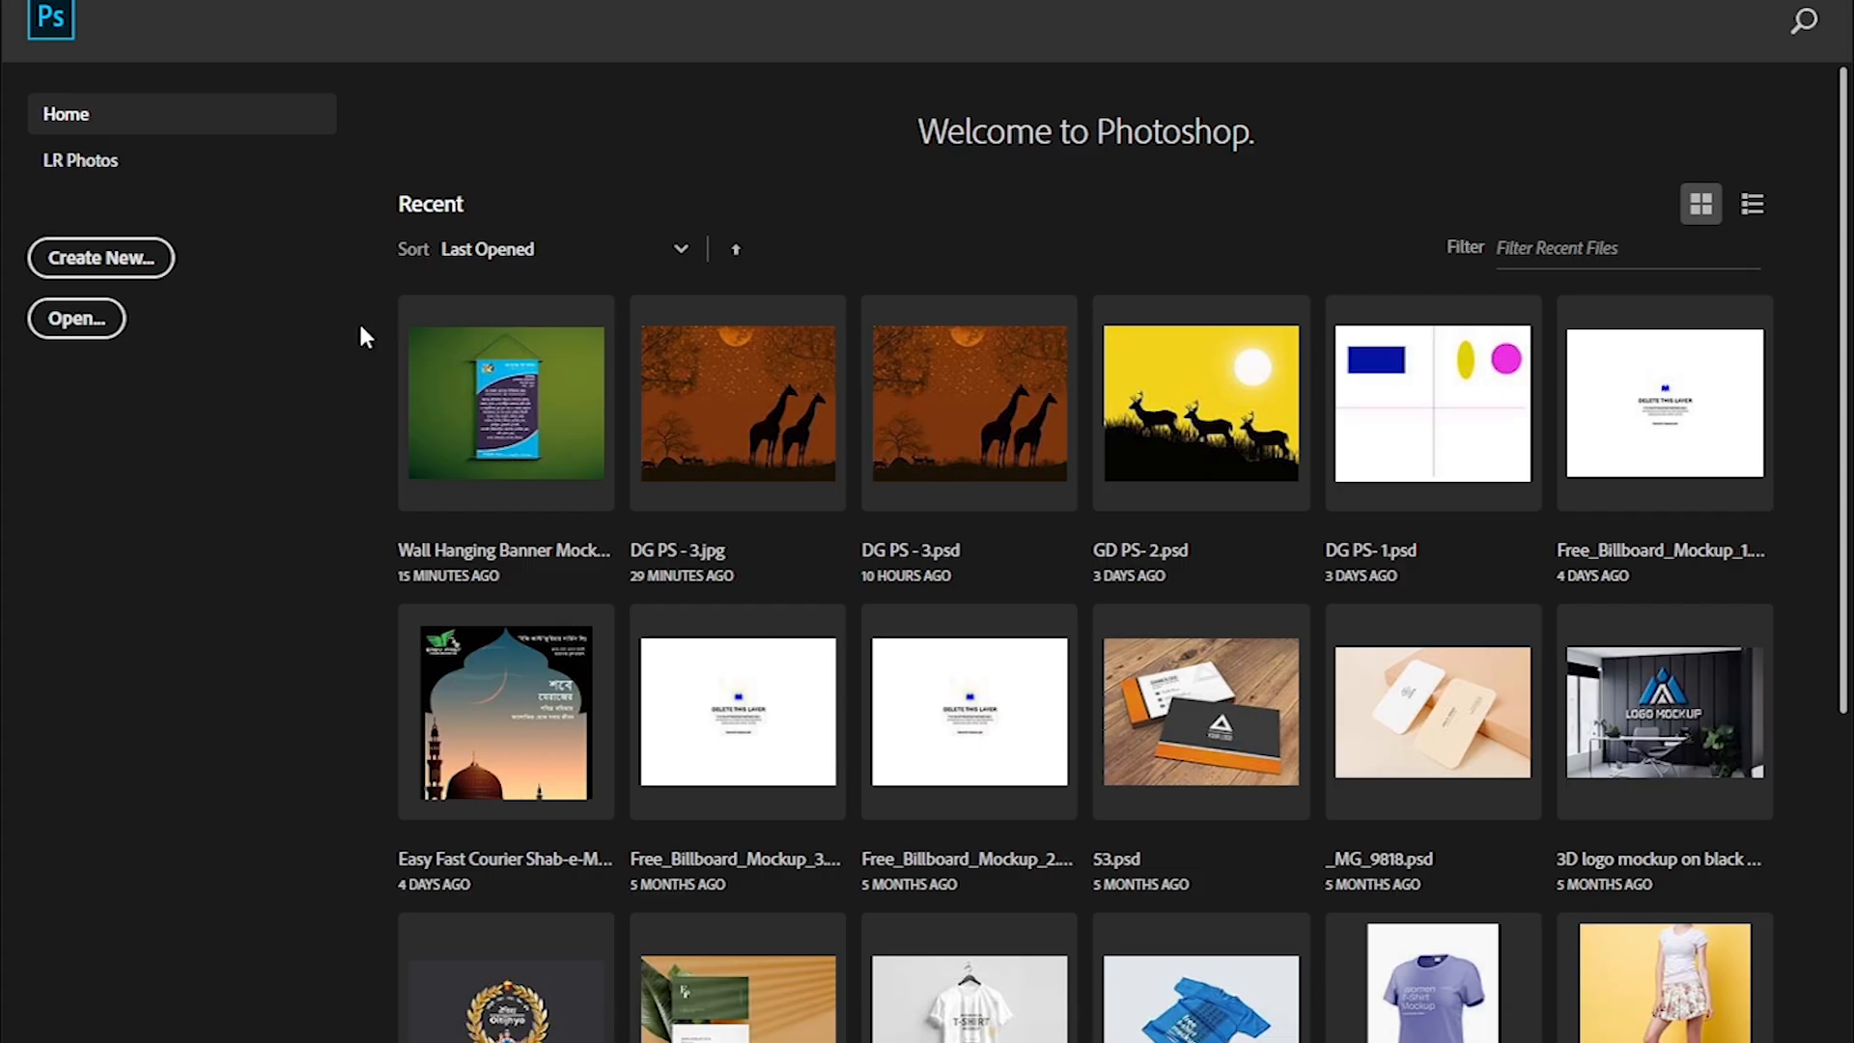
Start a new document named "GD PS - 4" with a width and height of 500 pixels.
left_click(112, 268)
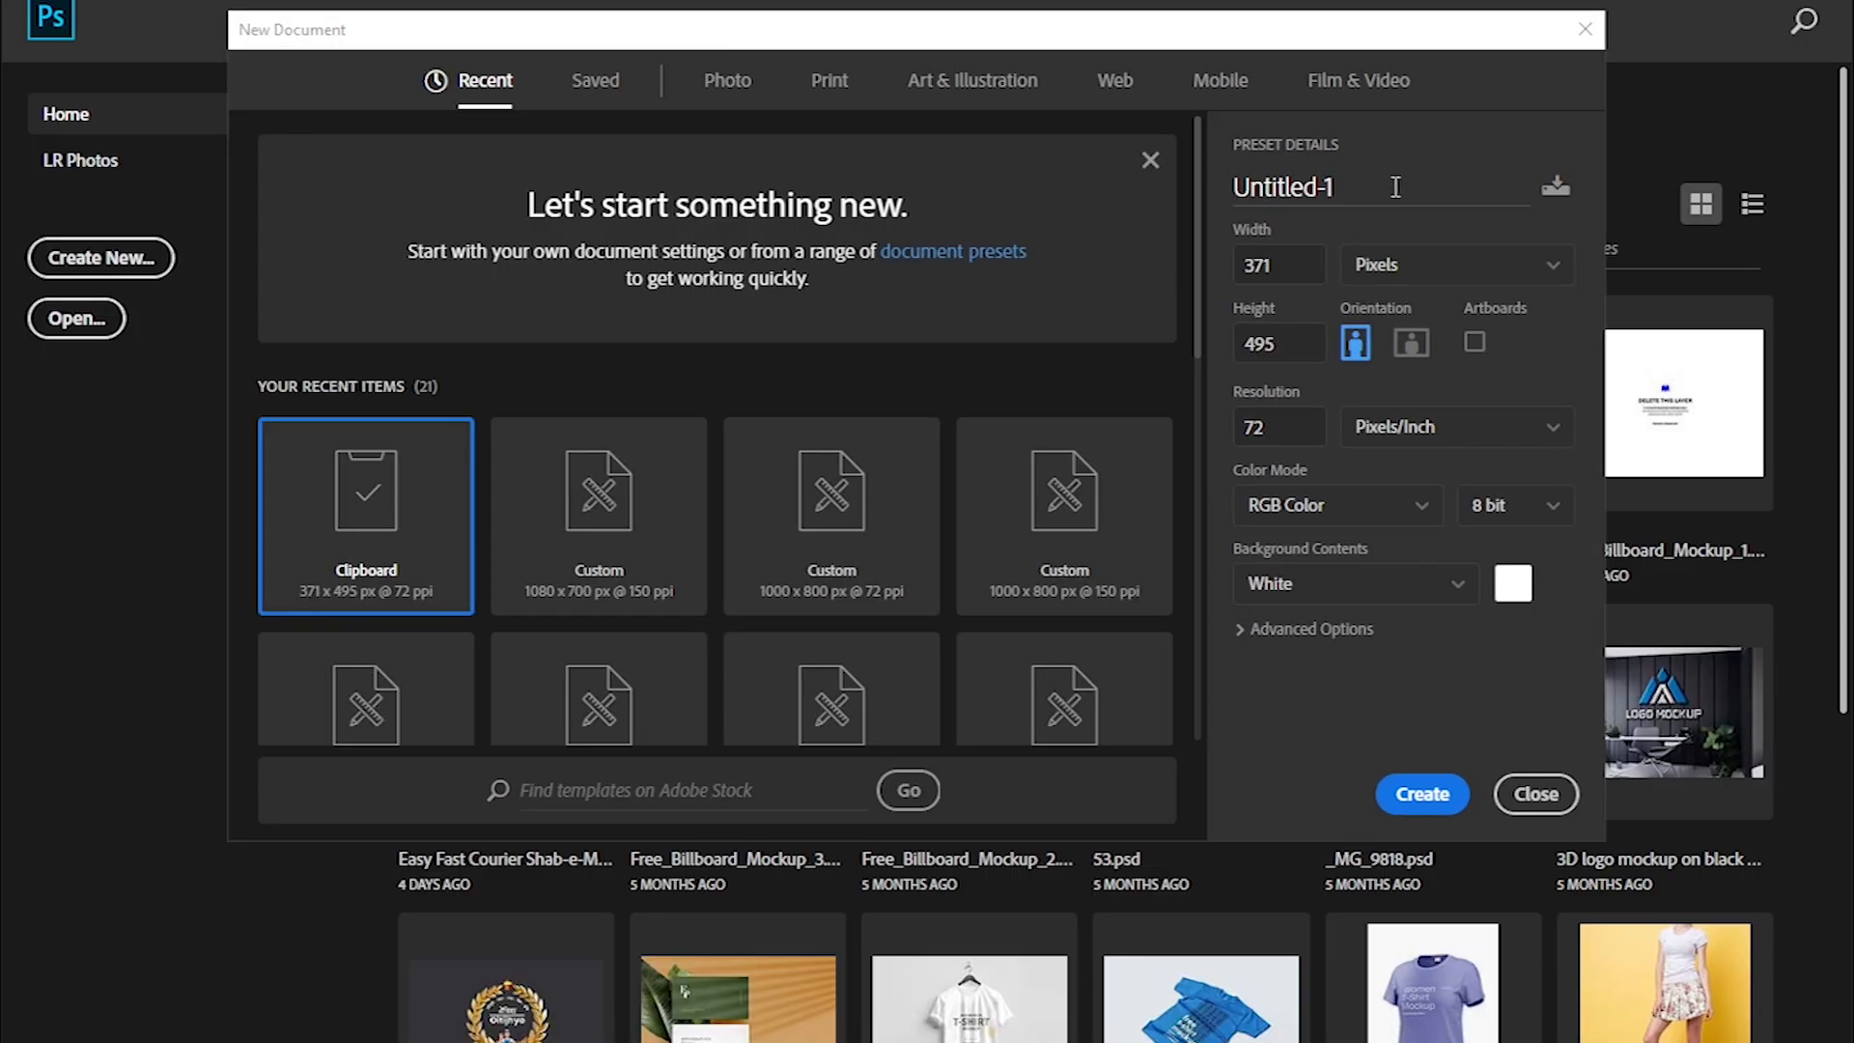
left_click(1393, 186)
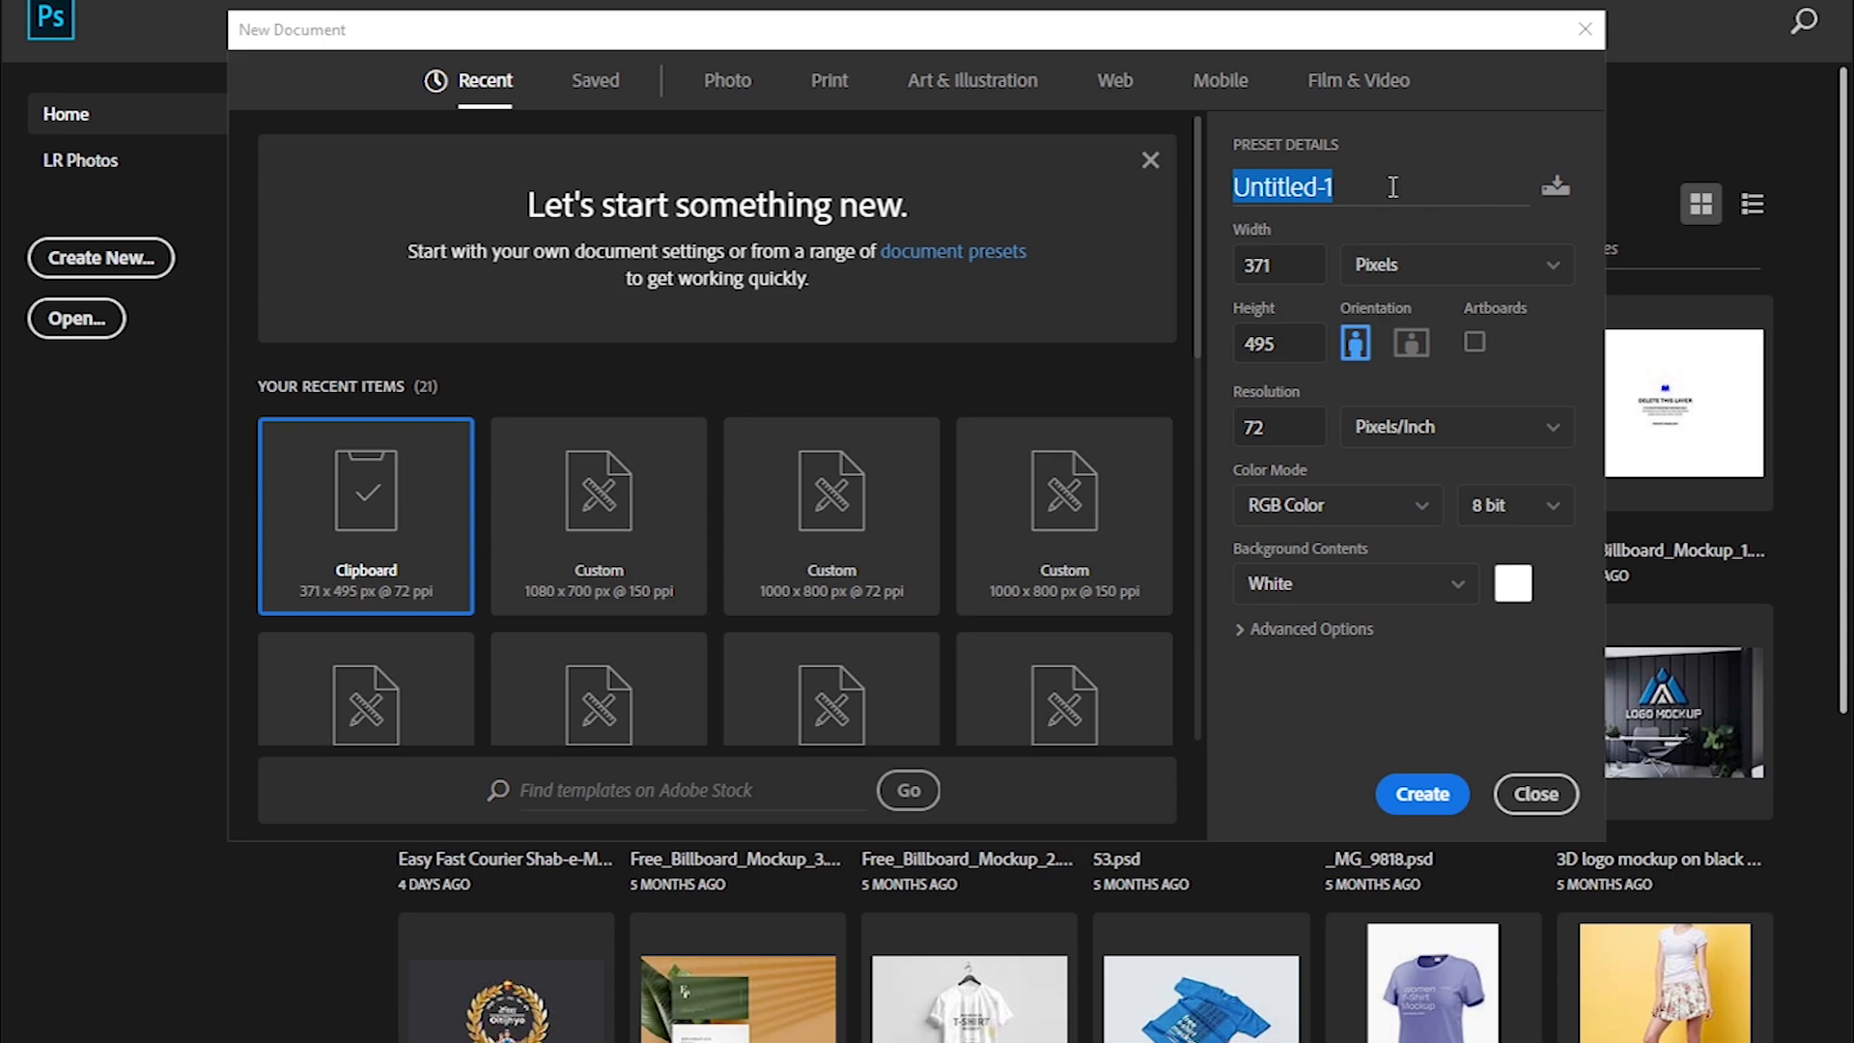
type("GD")
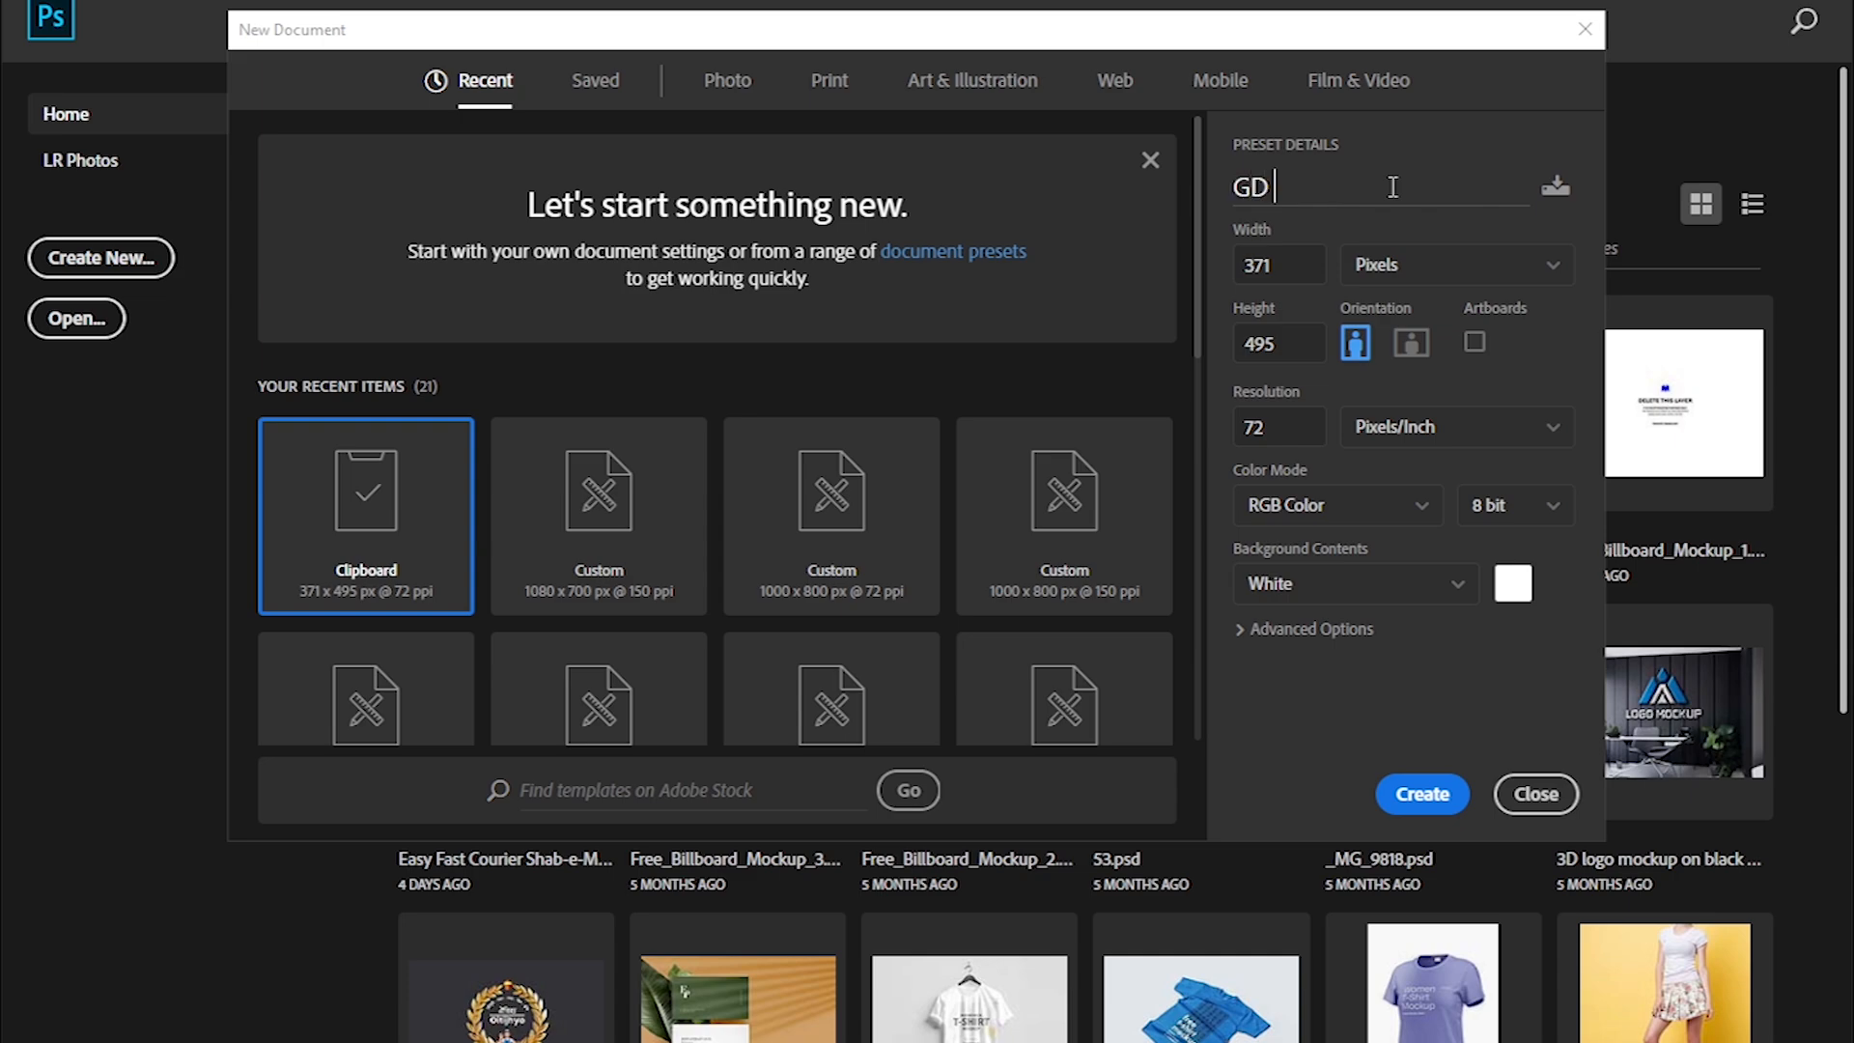
type(" PS - 4")
left_click(1273, 265)
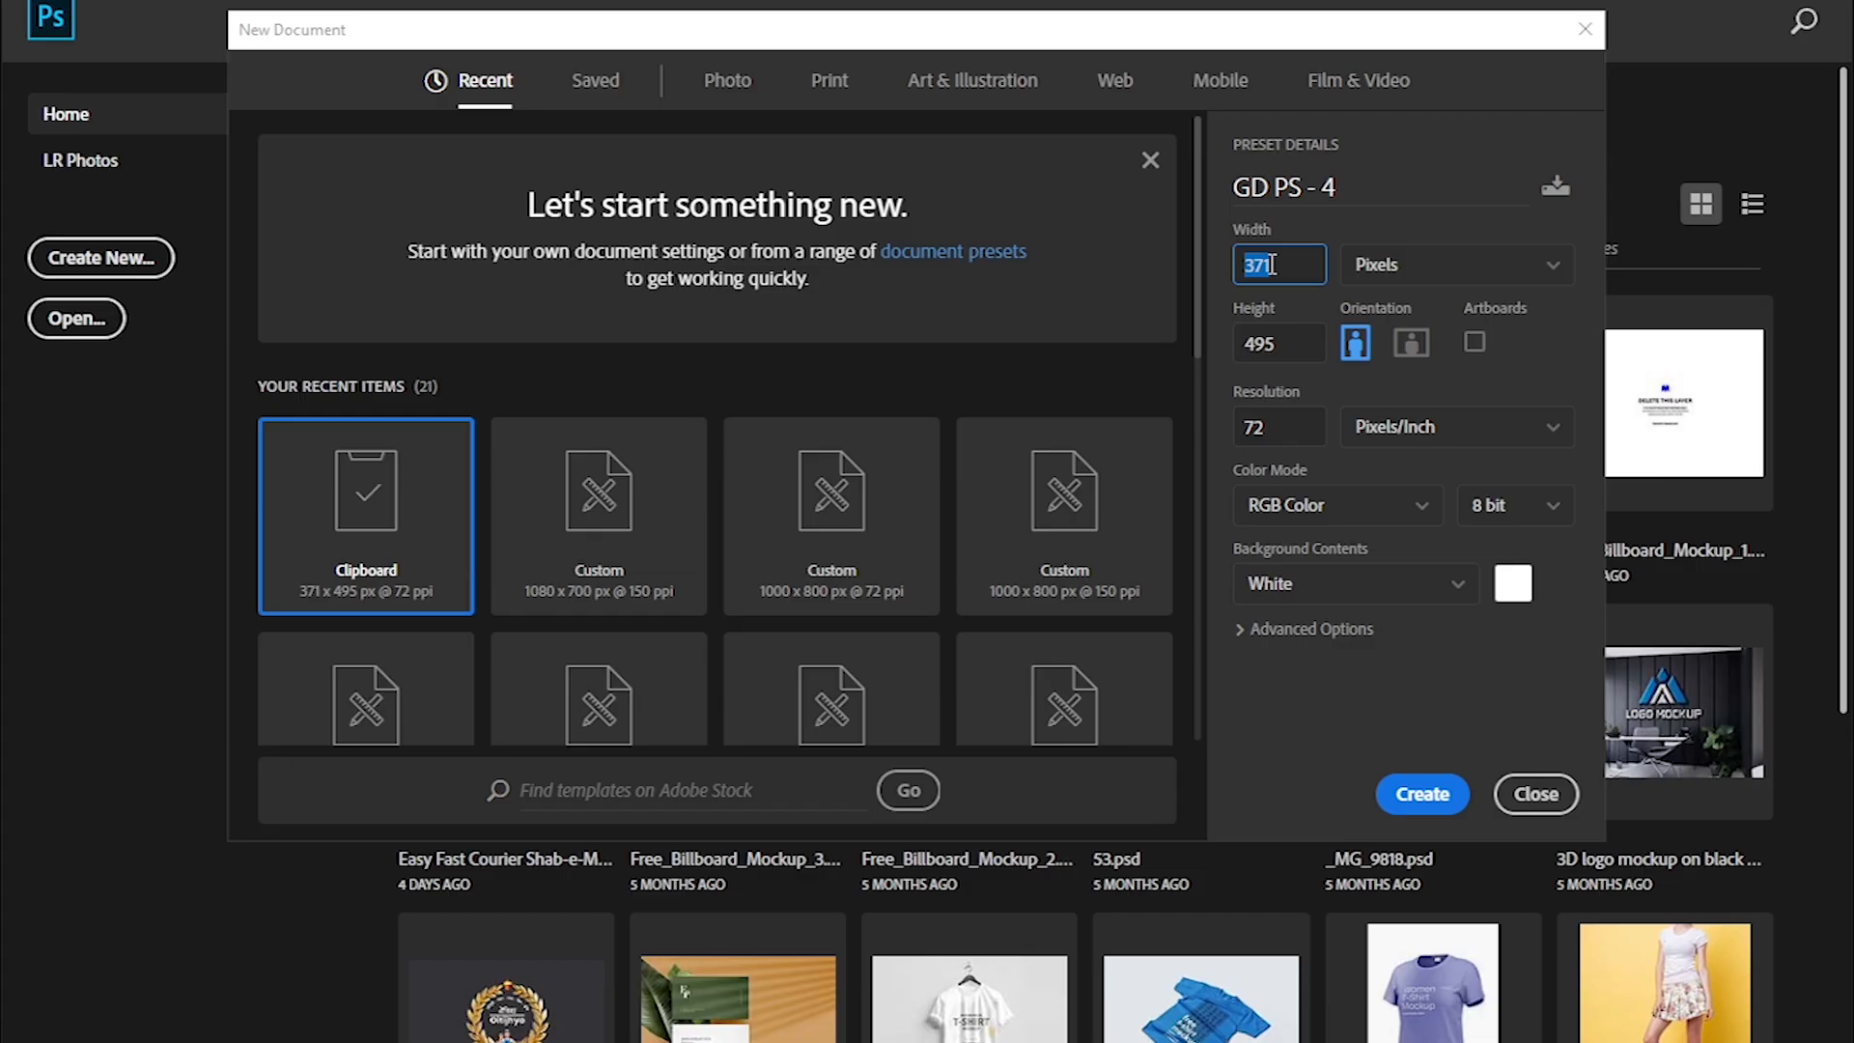
type("500")
left_click(1292, 344)
type("500")
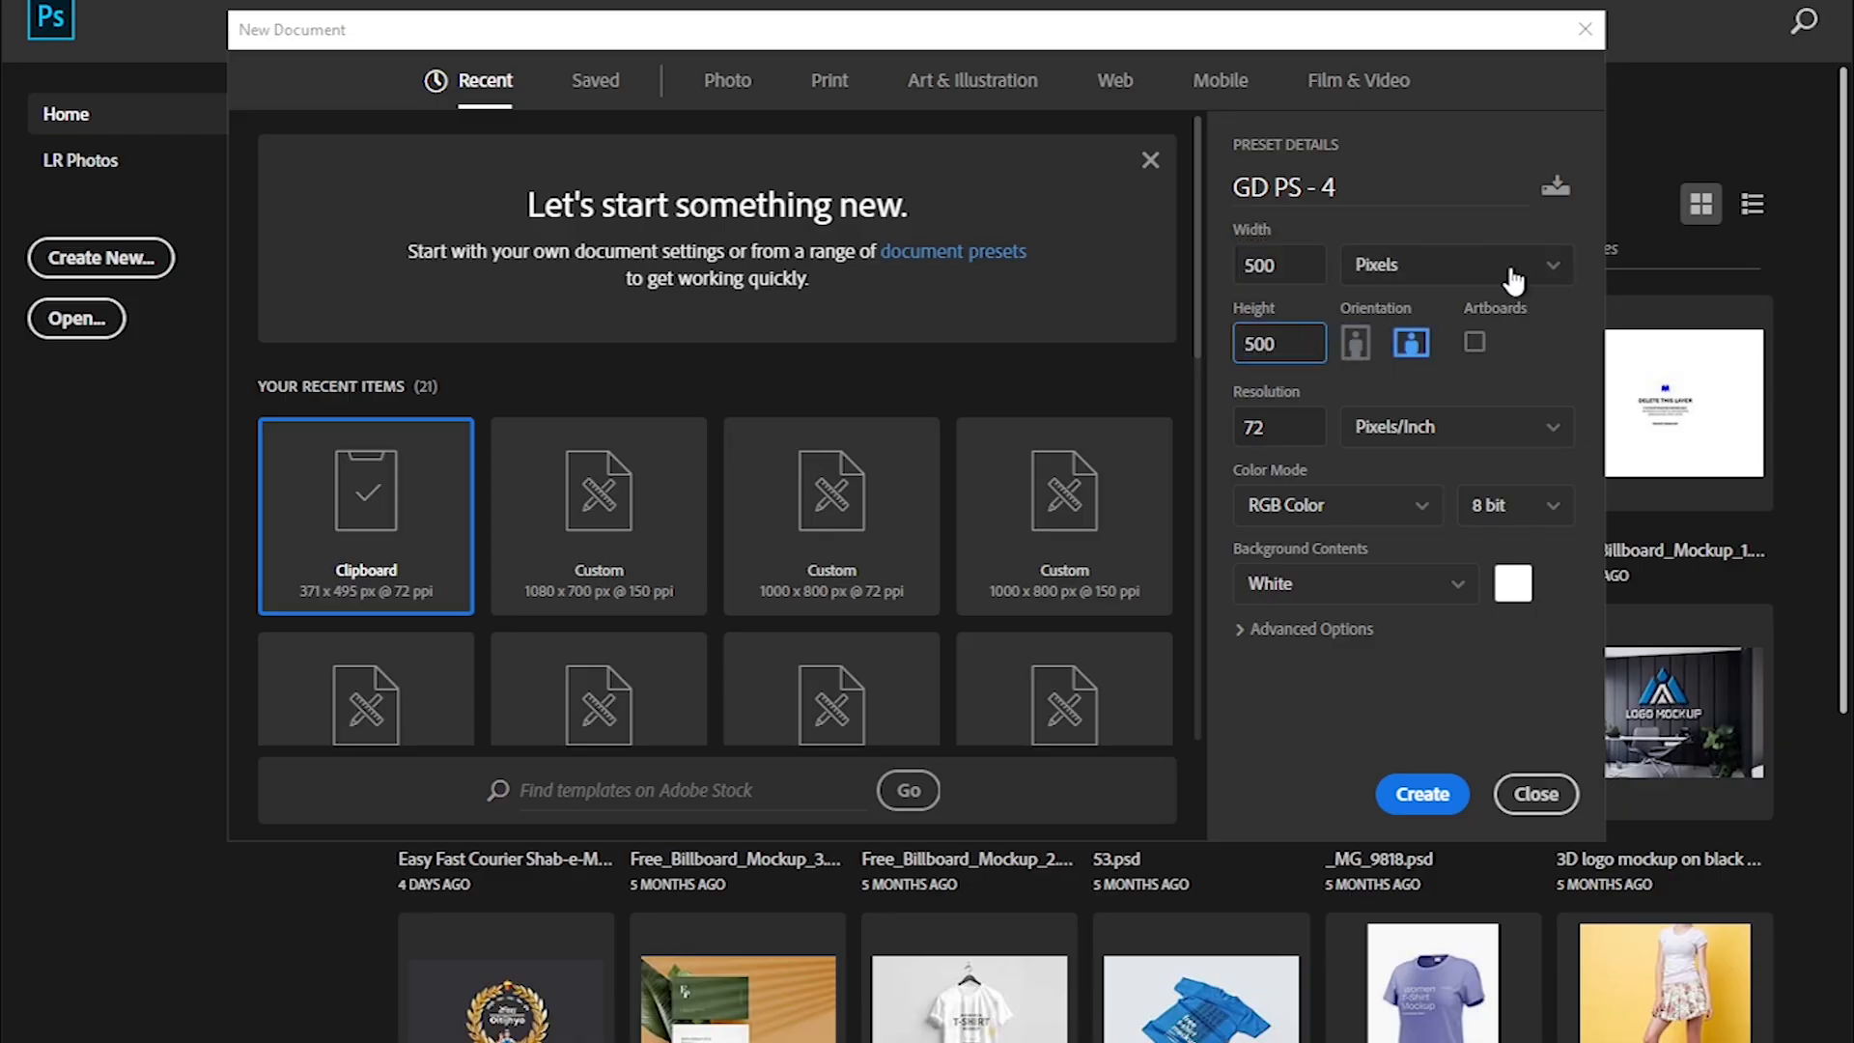
left_click(1550, 270)
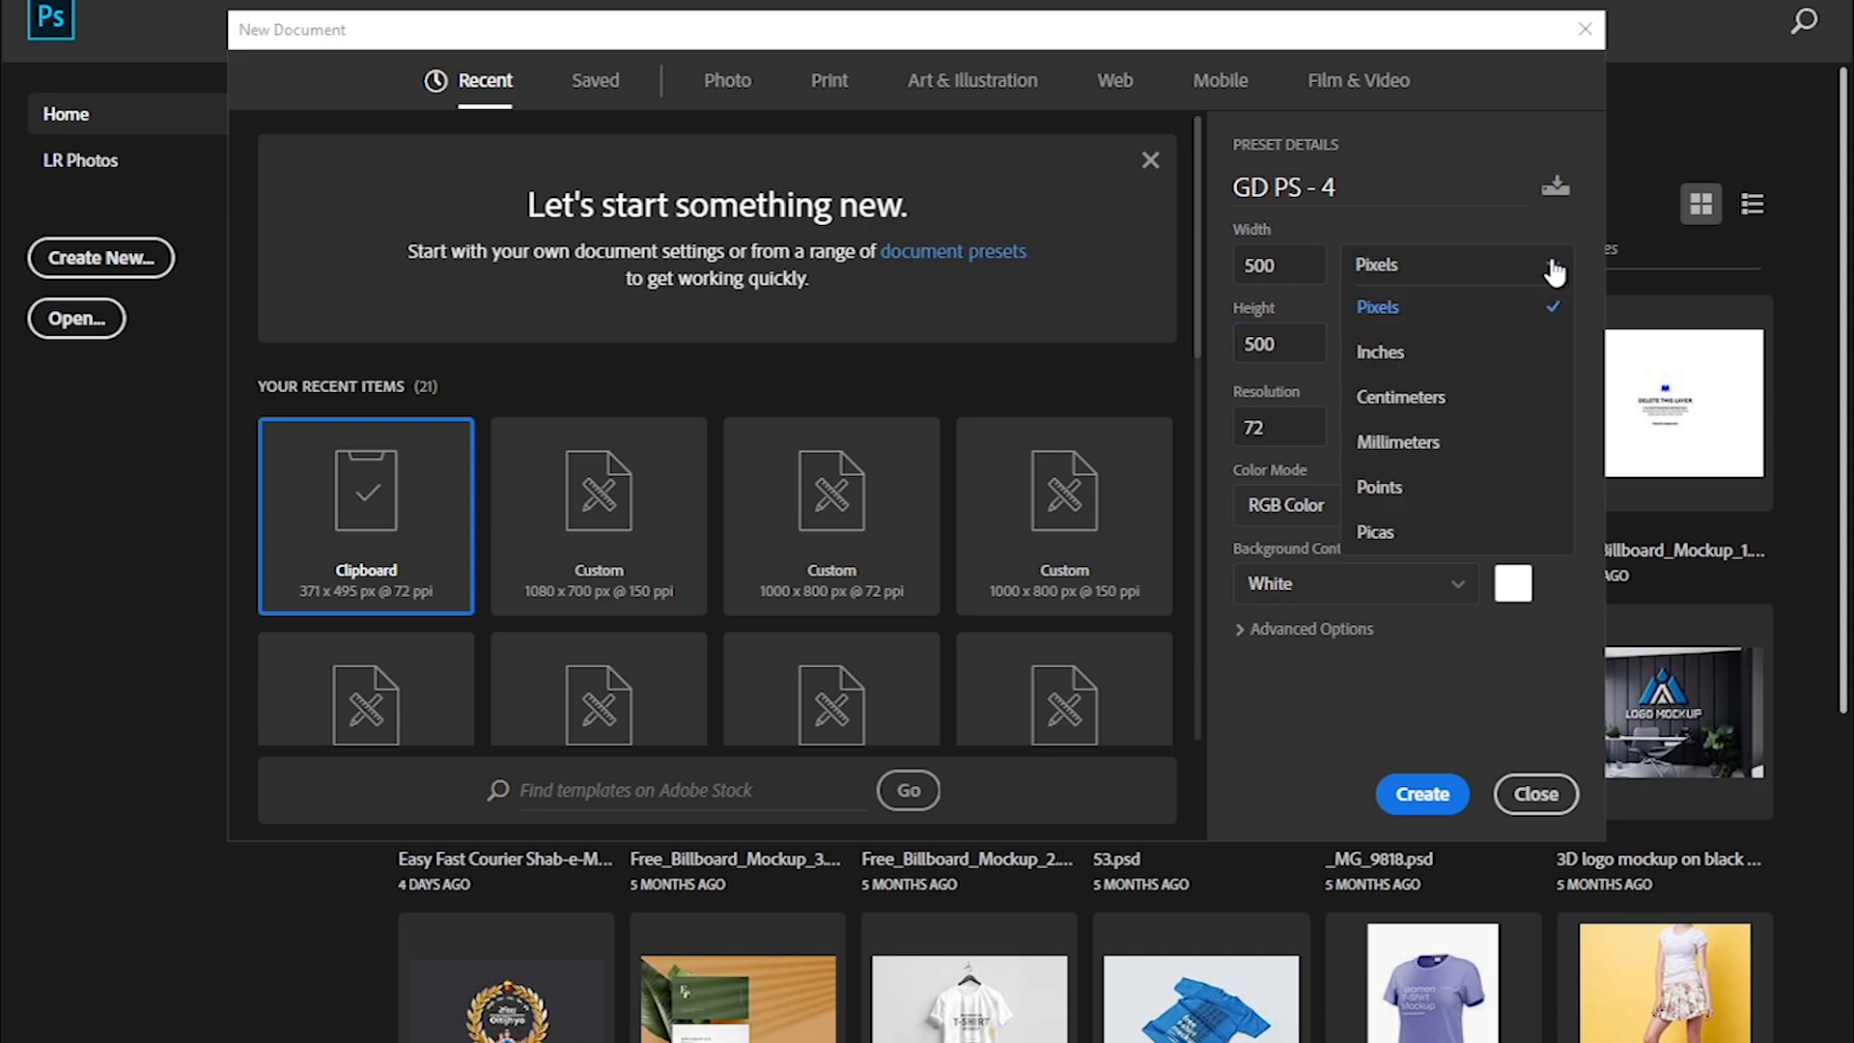
left_click(1453, 309)
Set the resolution to 150 pixels/inch and the color profile to sRGB IEC61966-2.1, and create the document.
left_click(1299, 424)
type("1500")
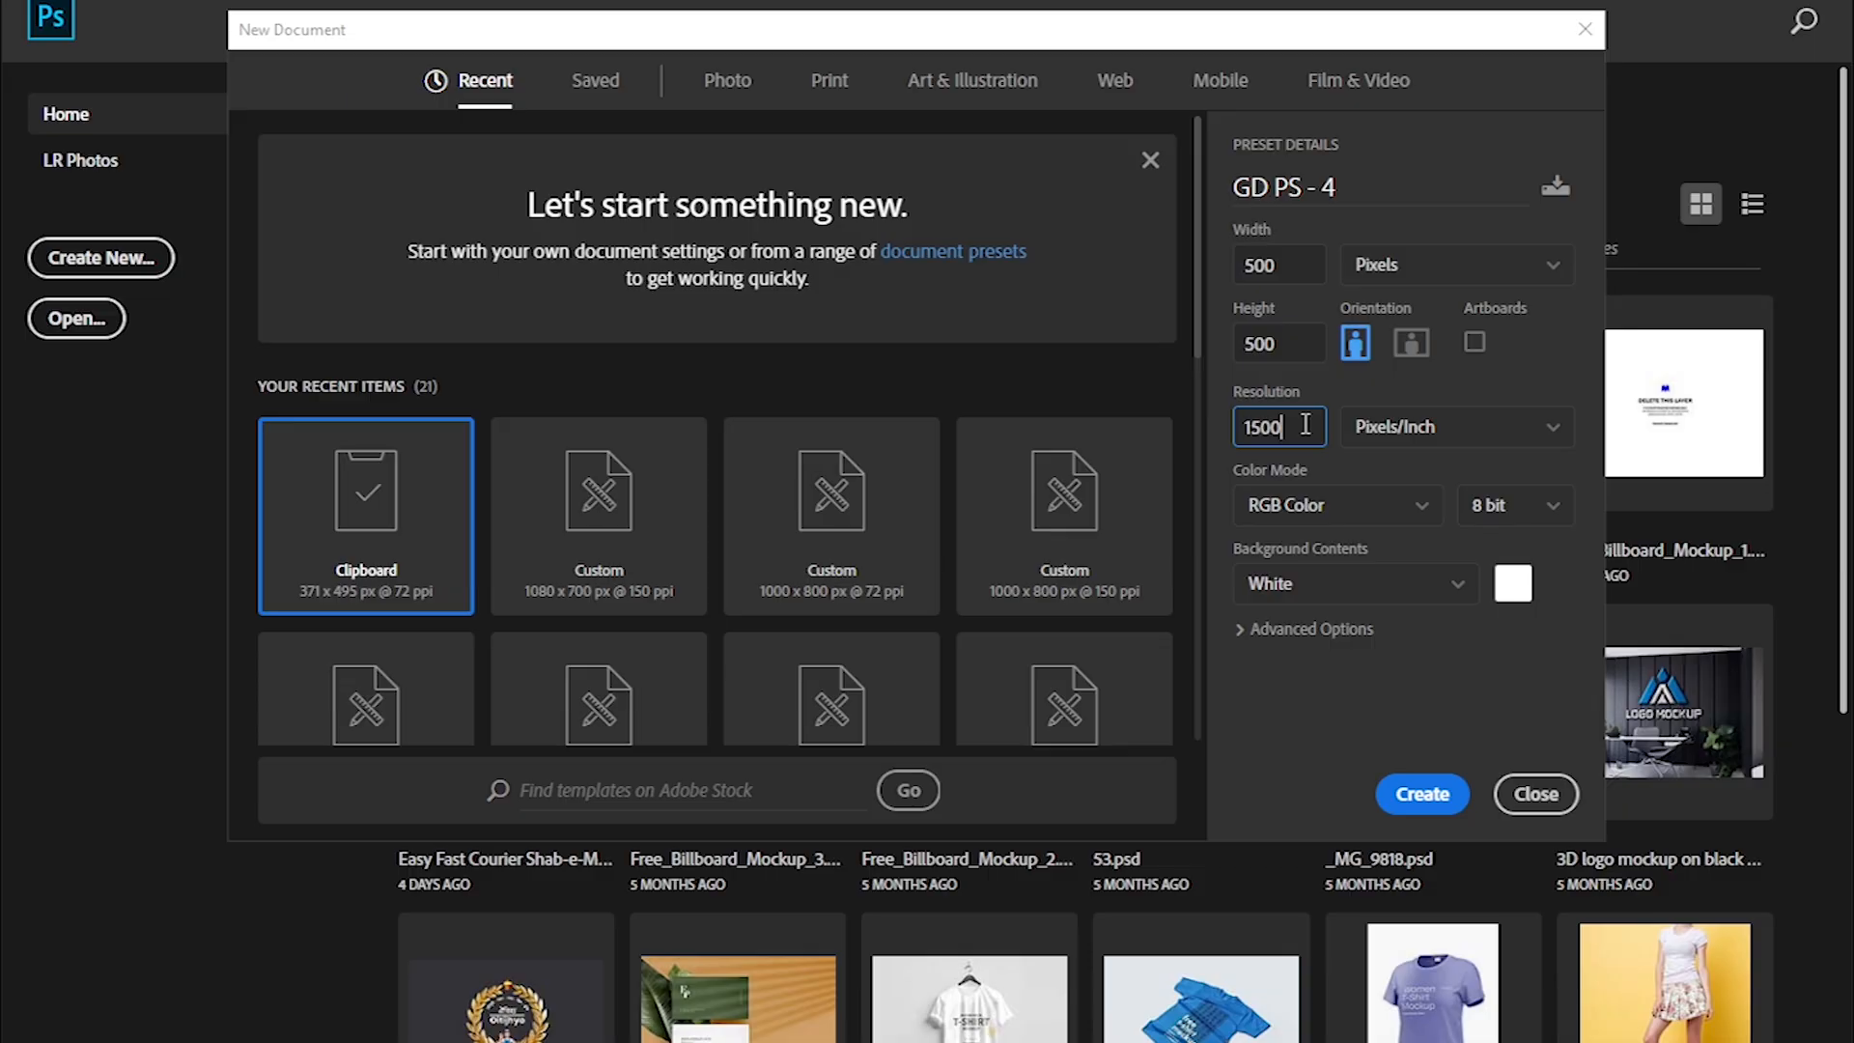
key("BackSpace")
left_click(1338, 632)
left_click(1368, 696)
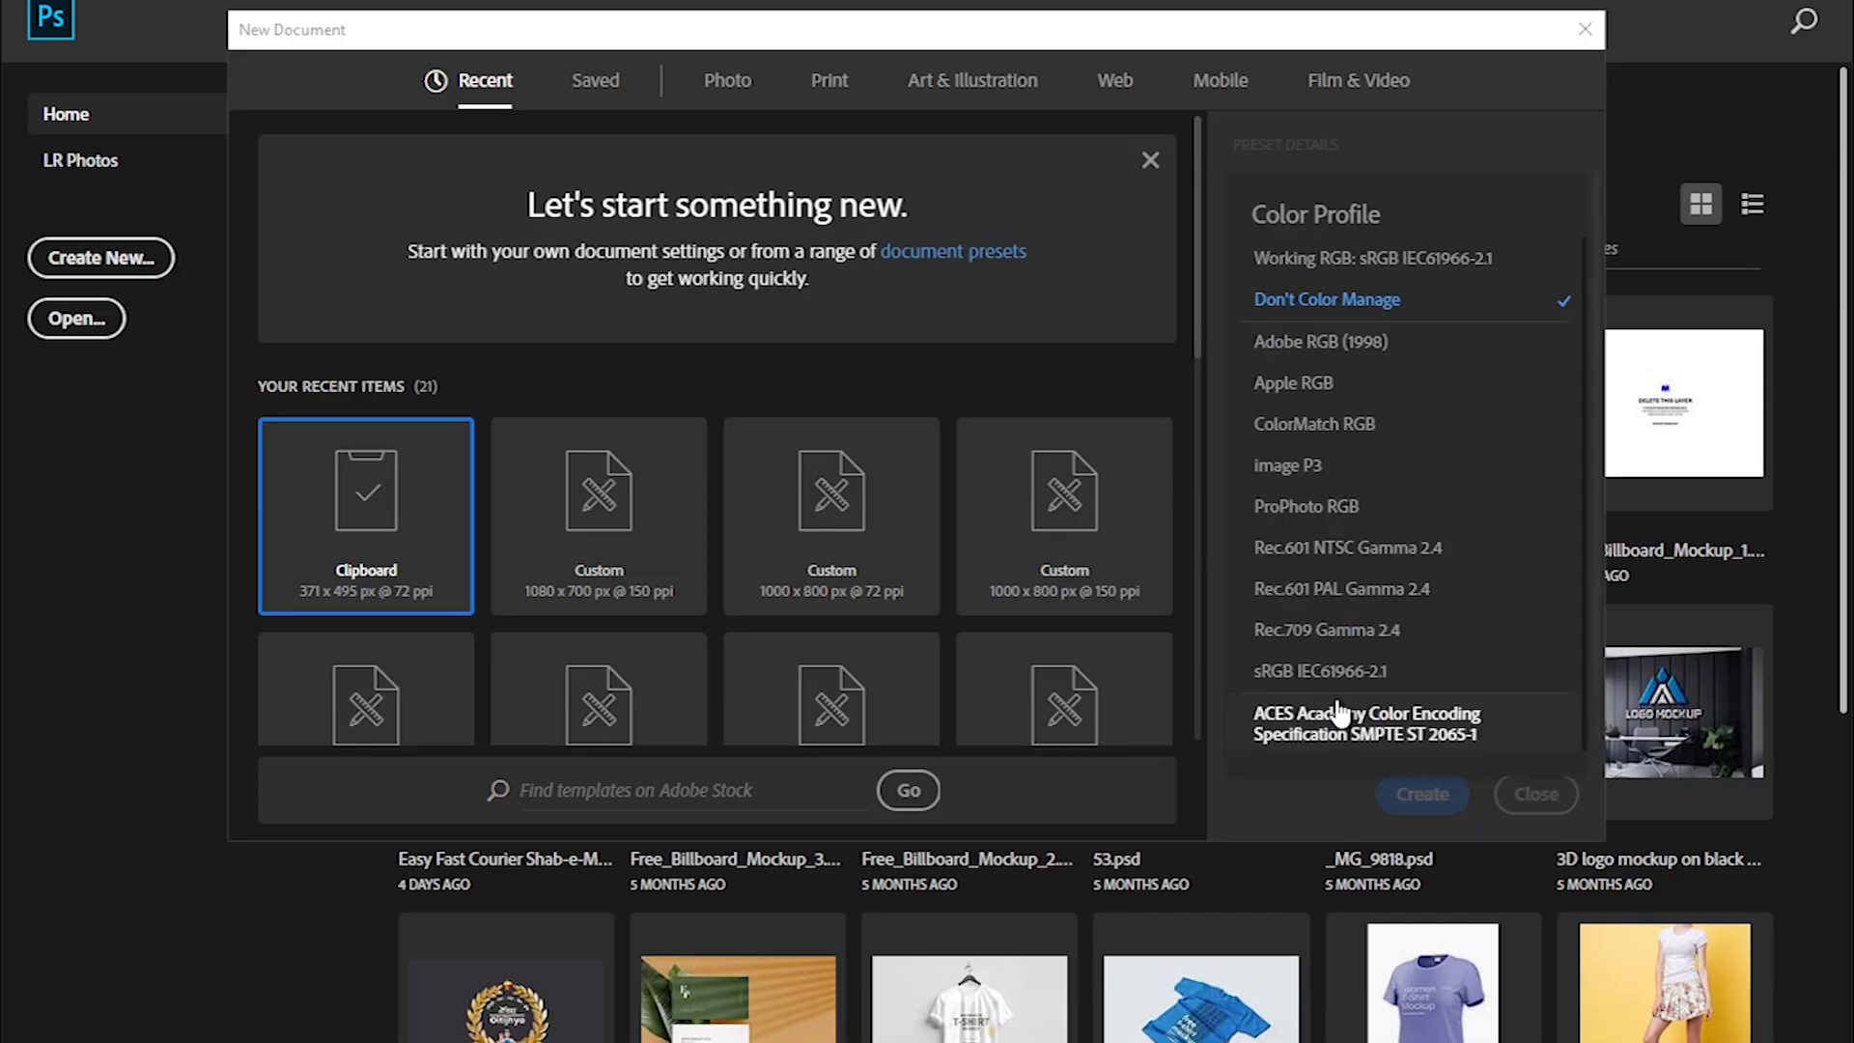
left_click(1338, 676)
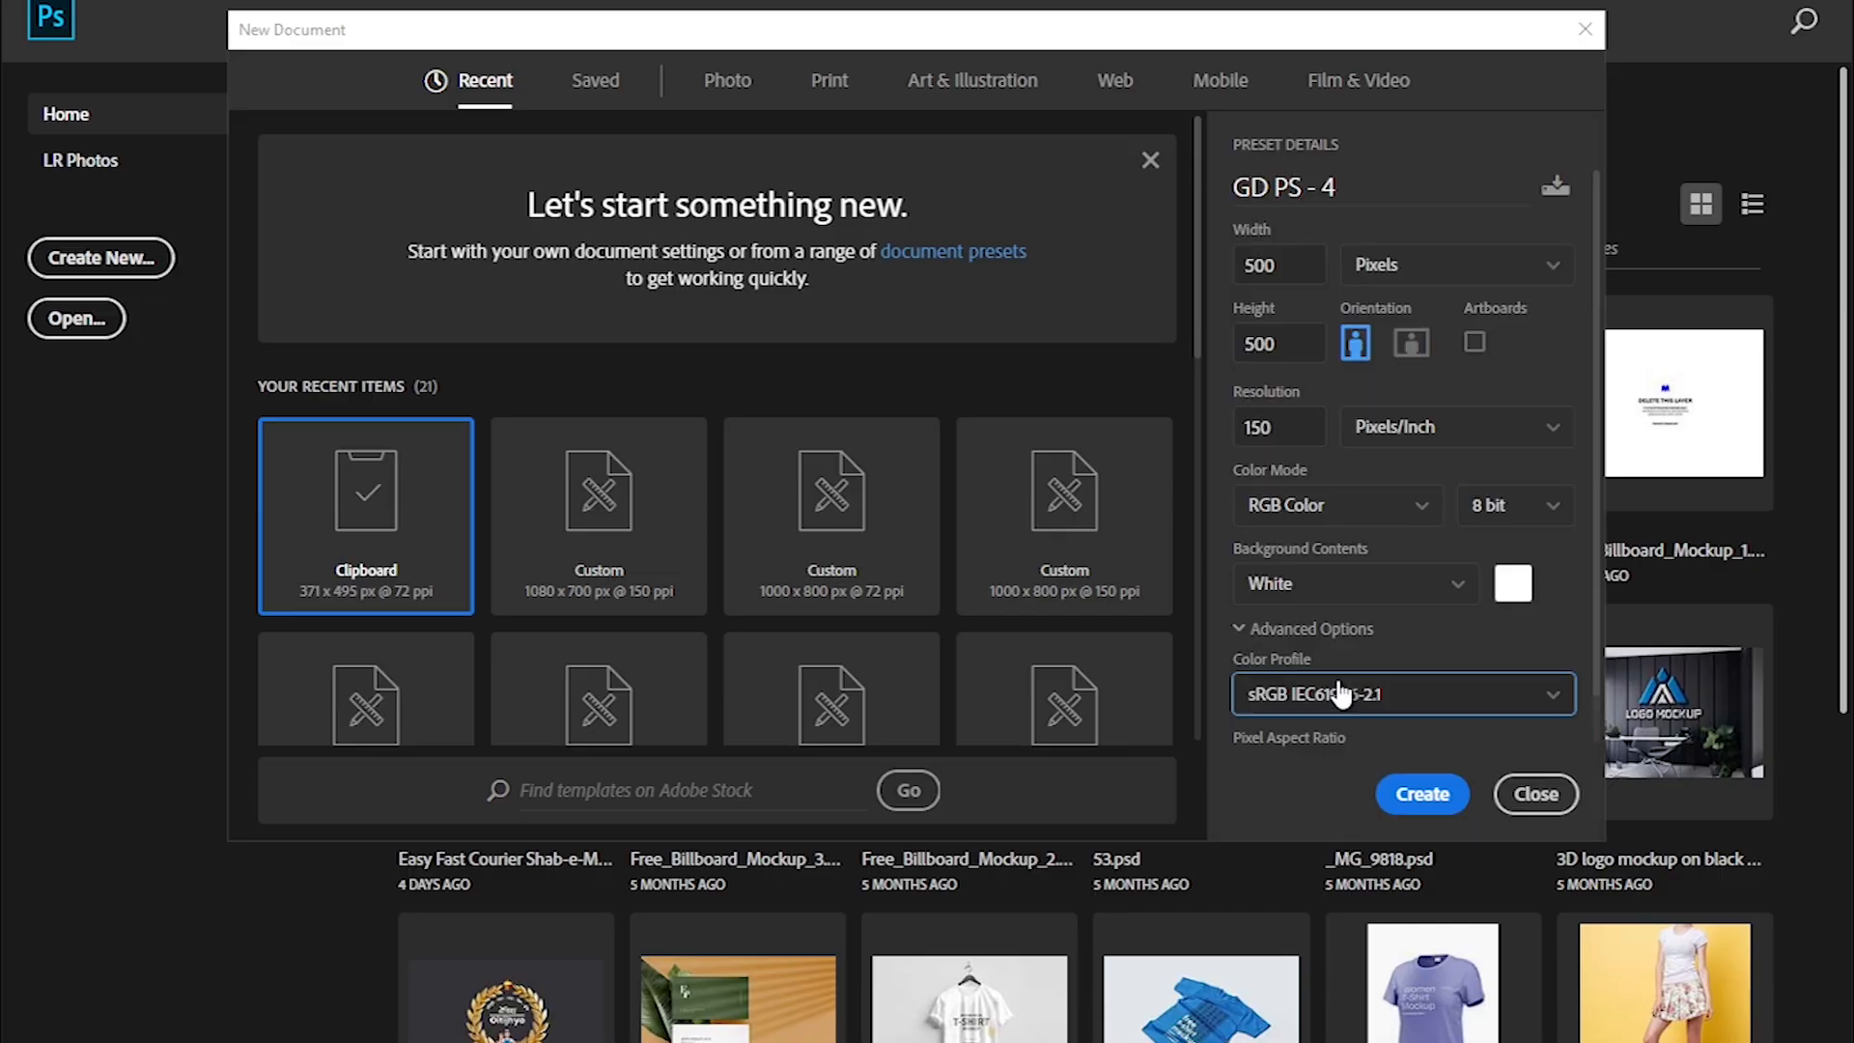
left_click(1423, 796)
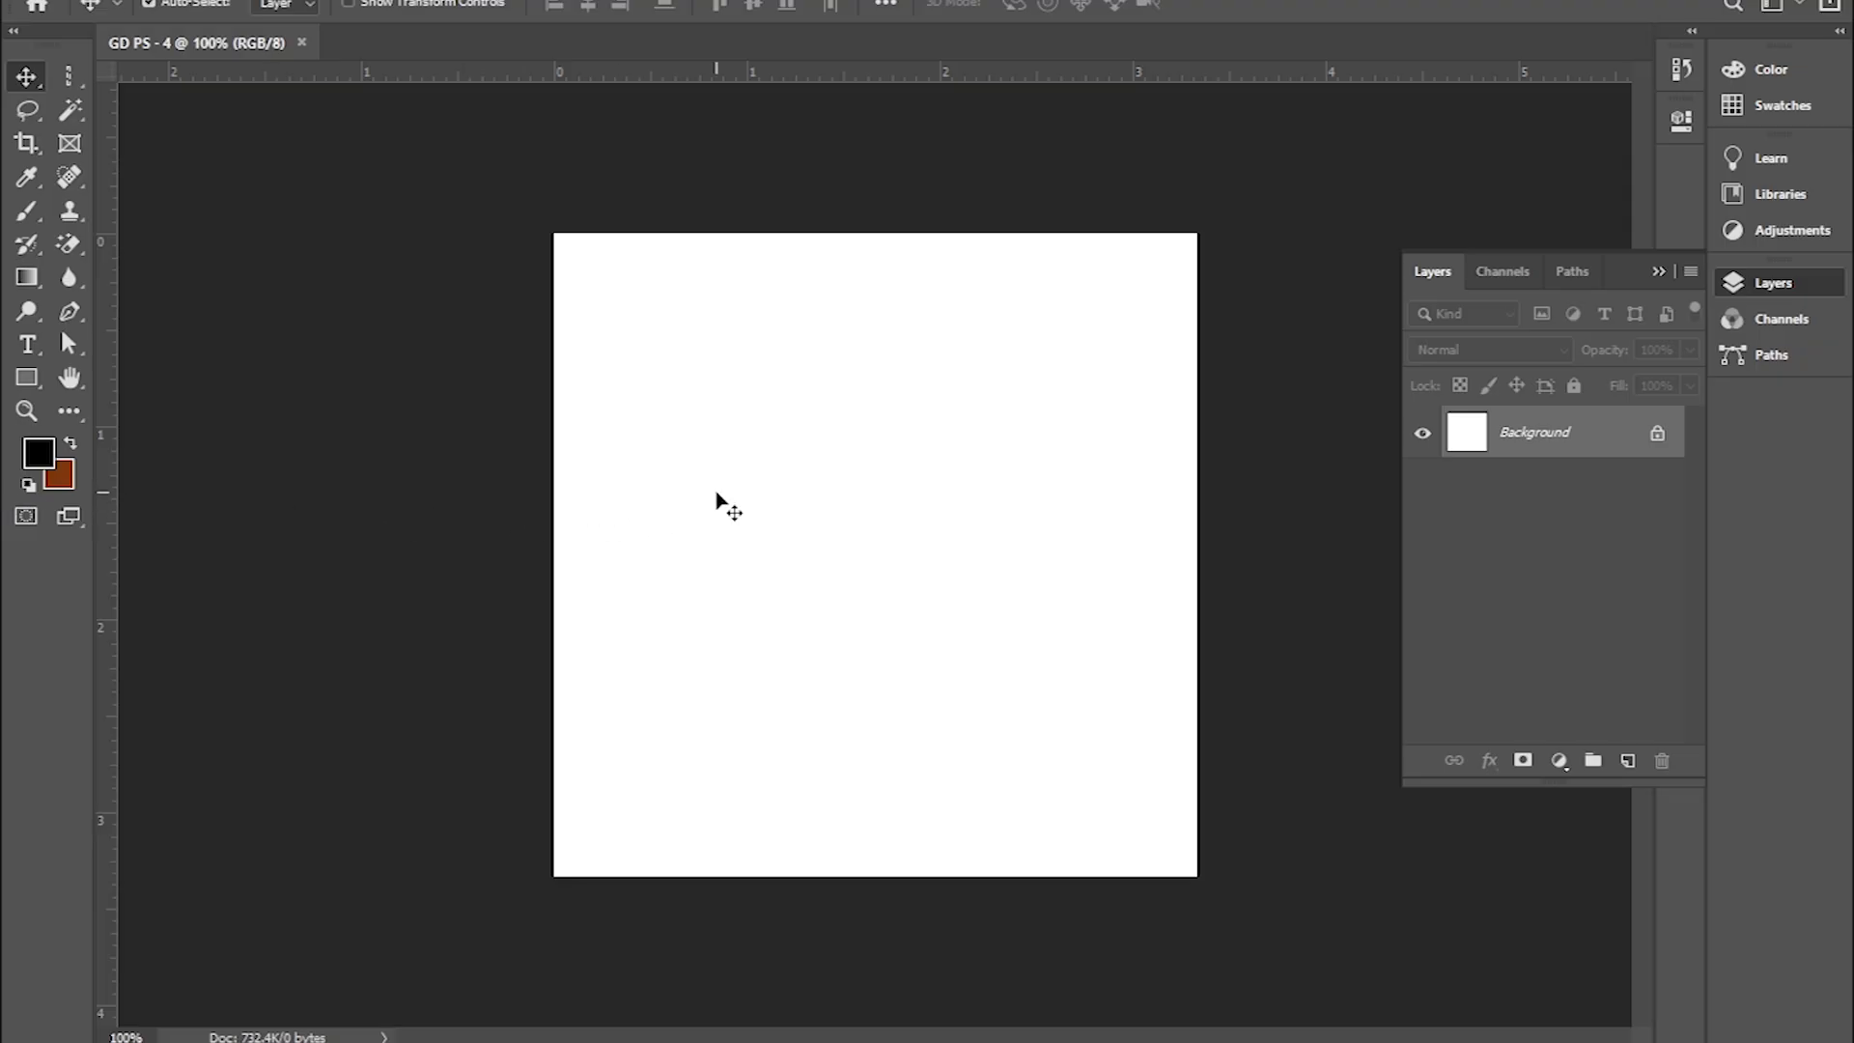
left_click(67, 0)
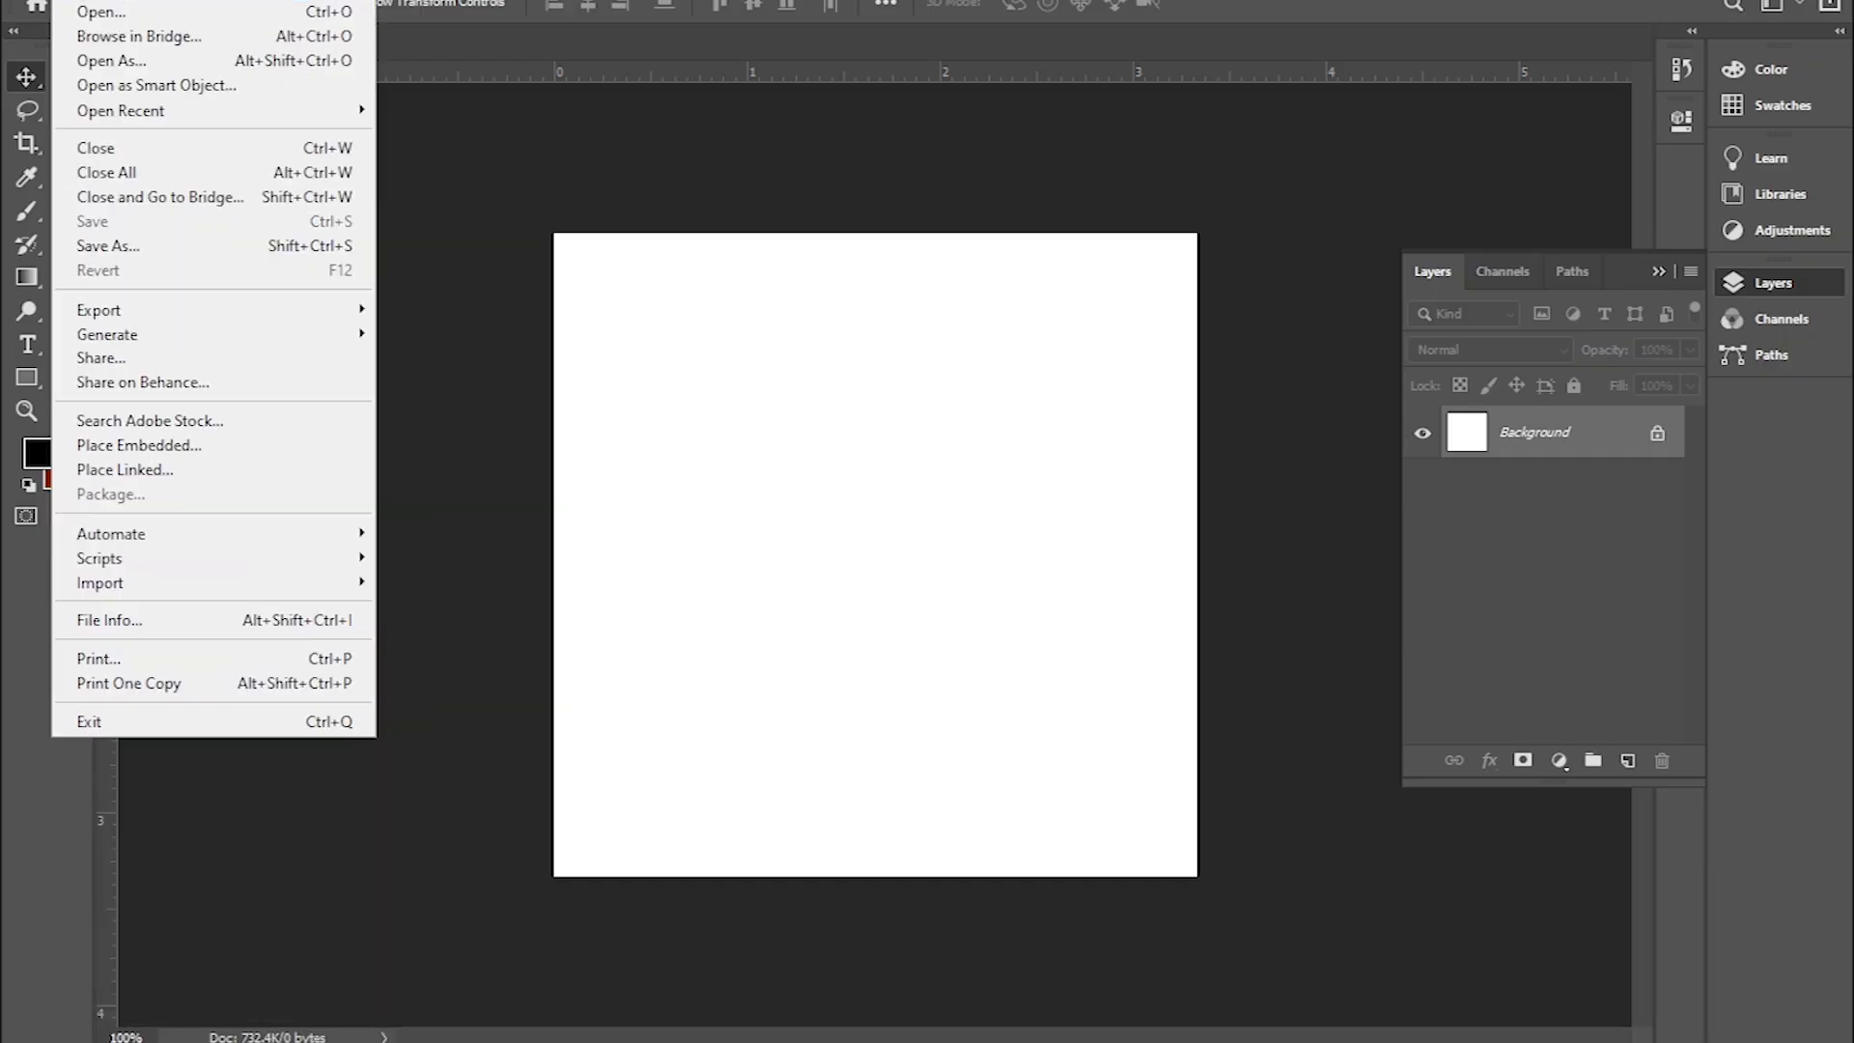
left_click(603, 1)
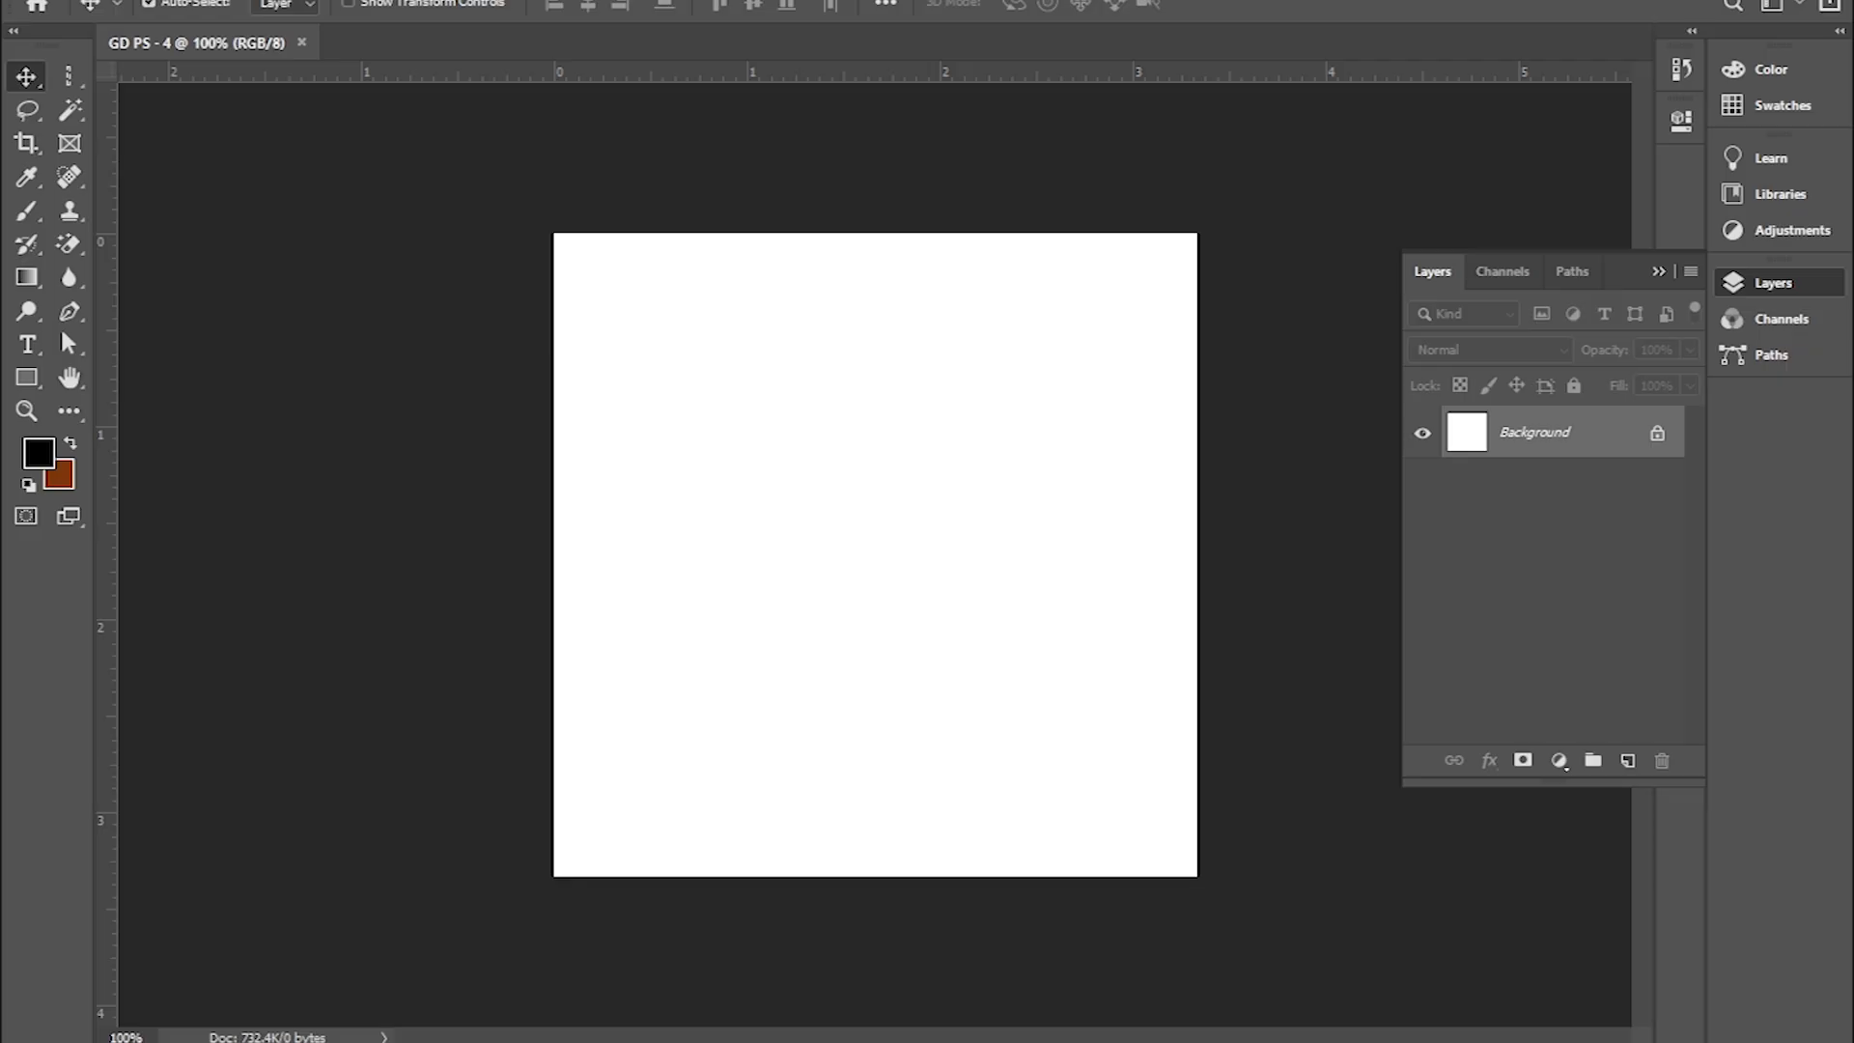
left_click(68, 1)
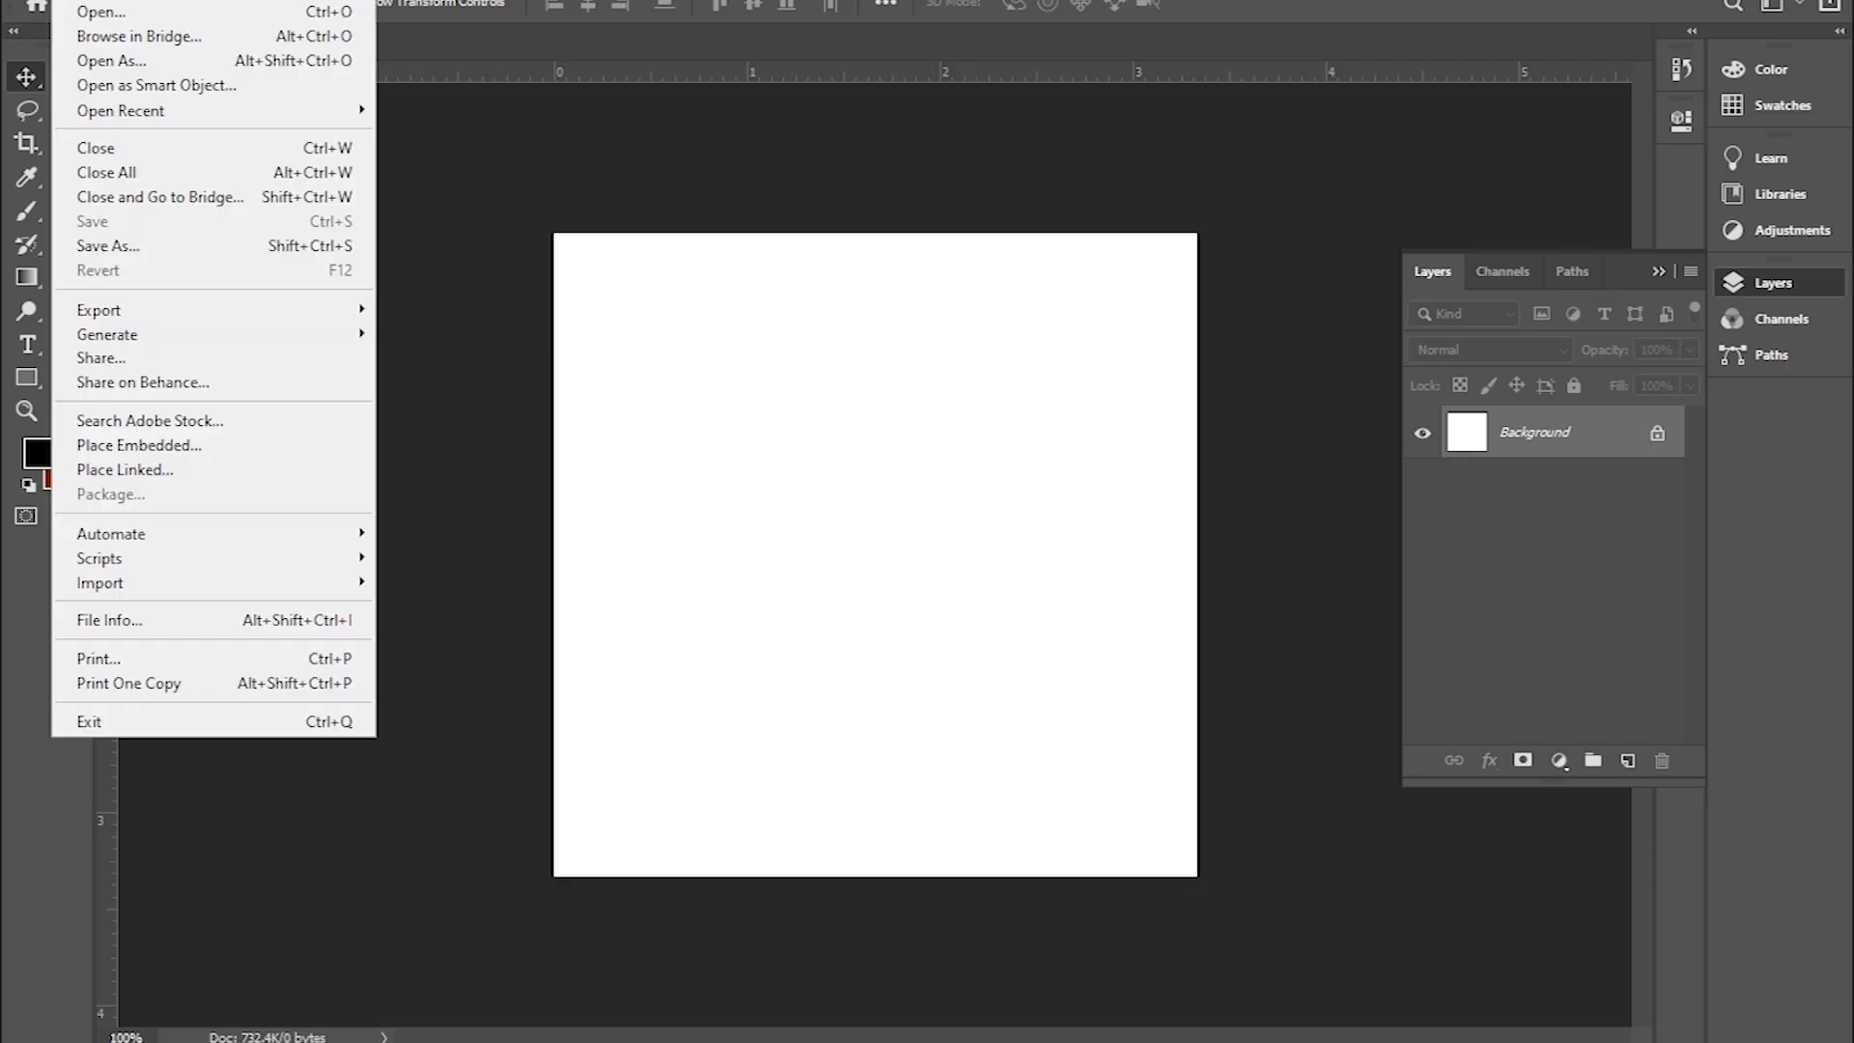
left_click(91, 14)
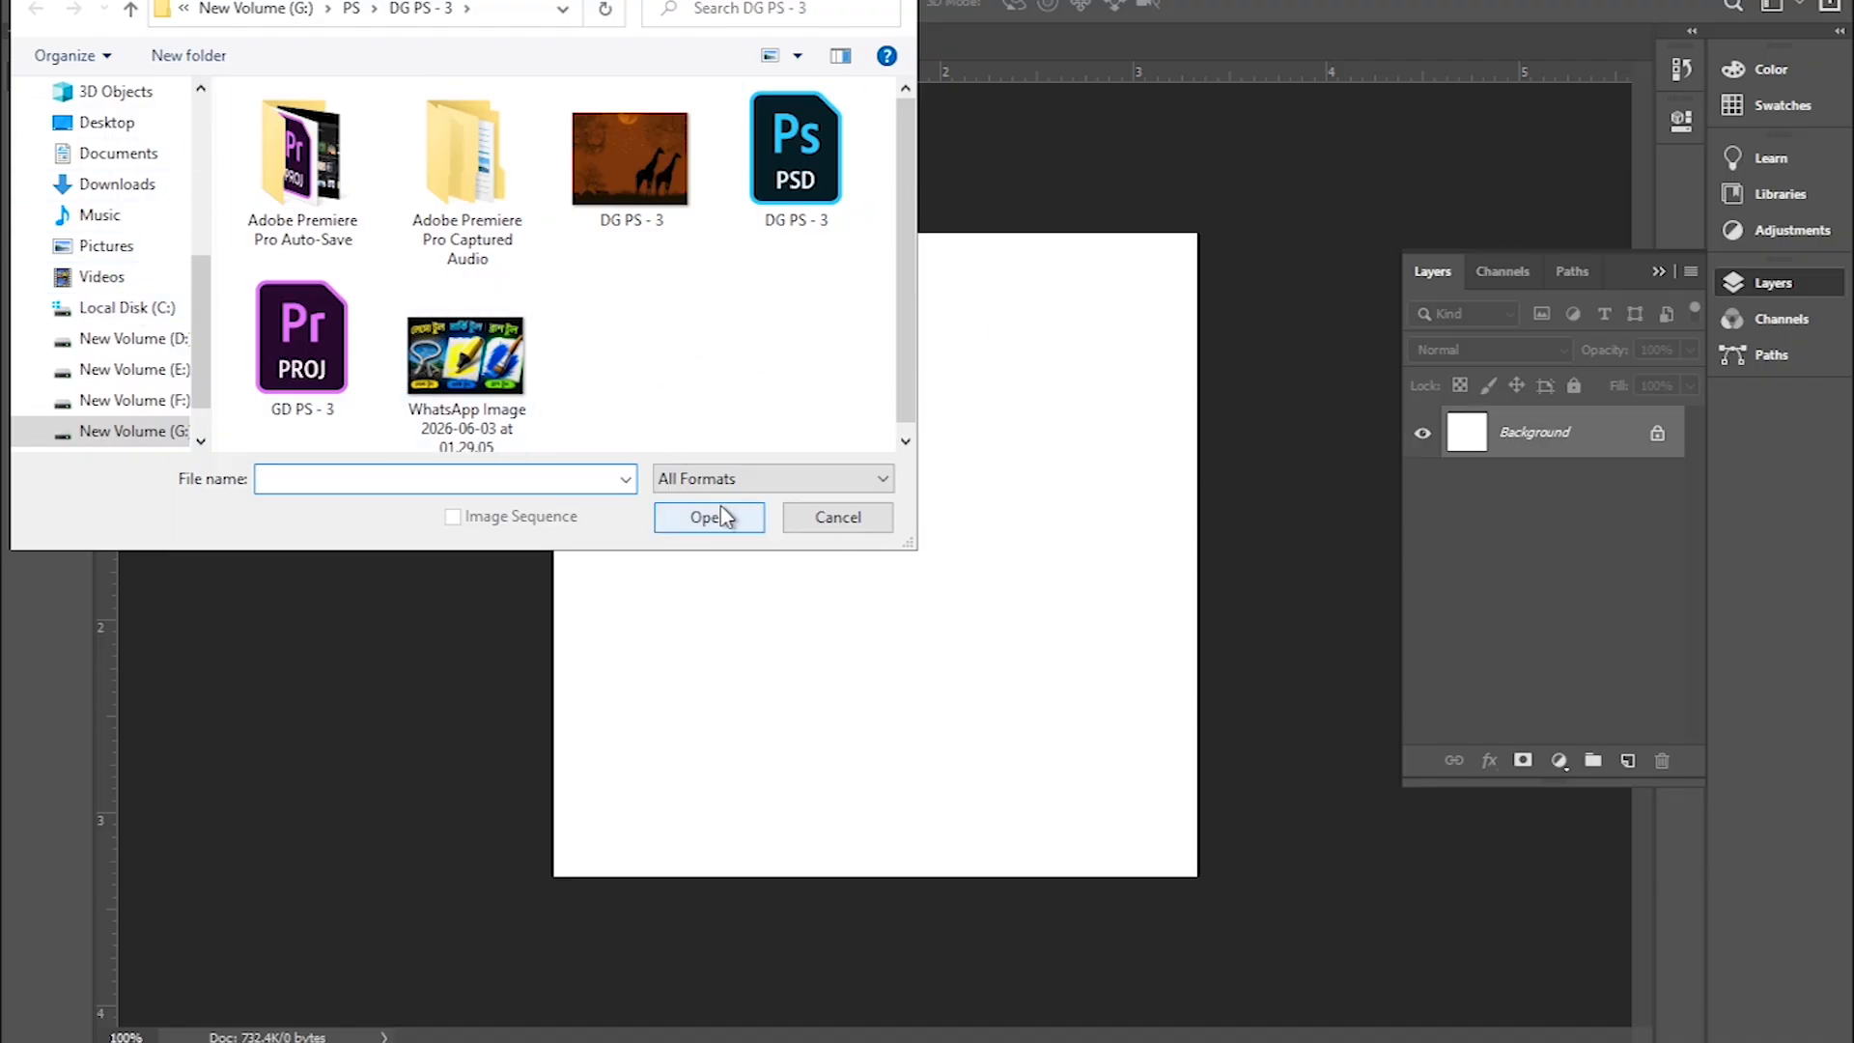
left_click(121, 183)
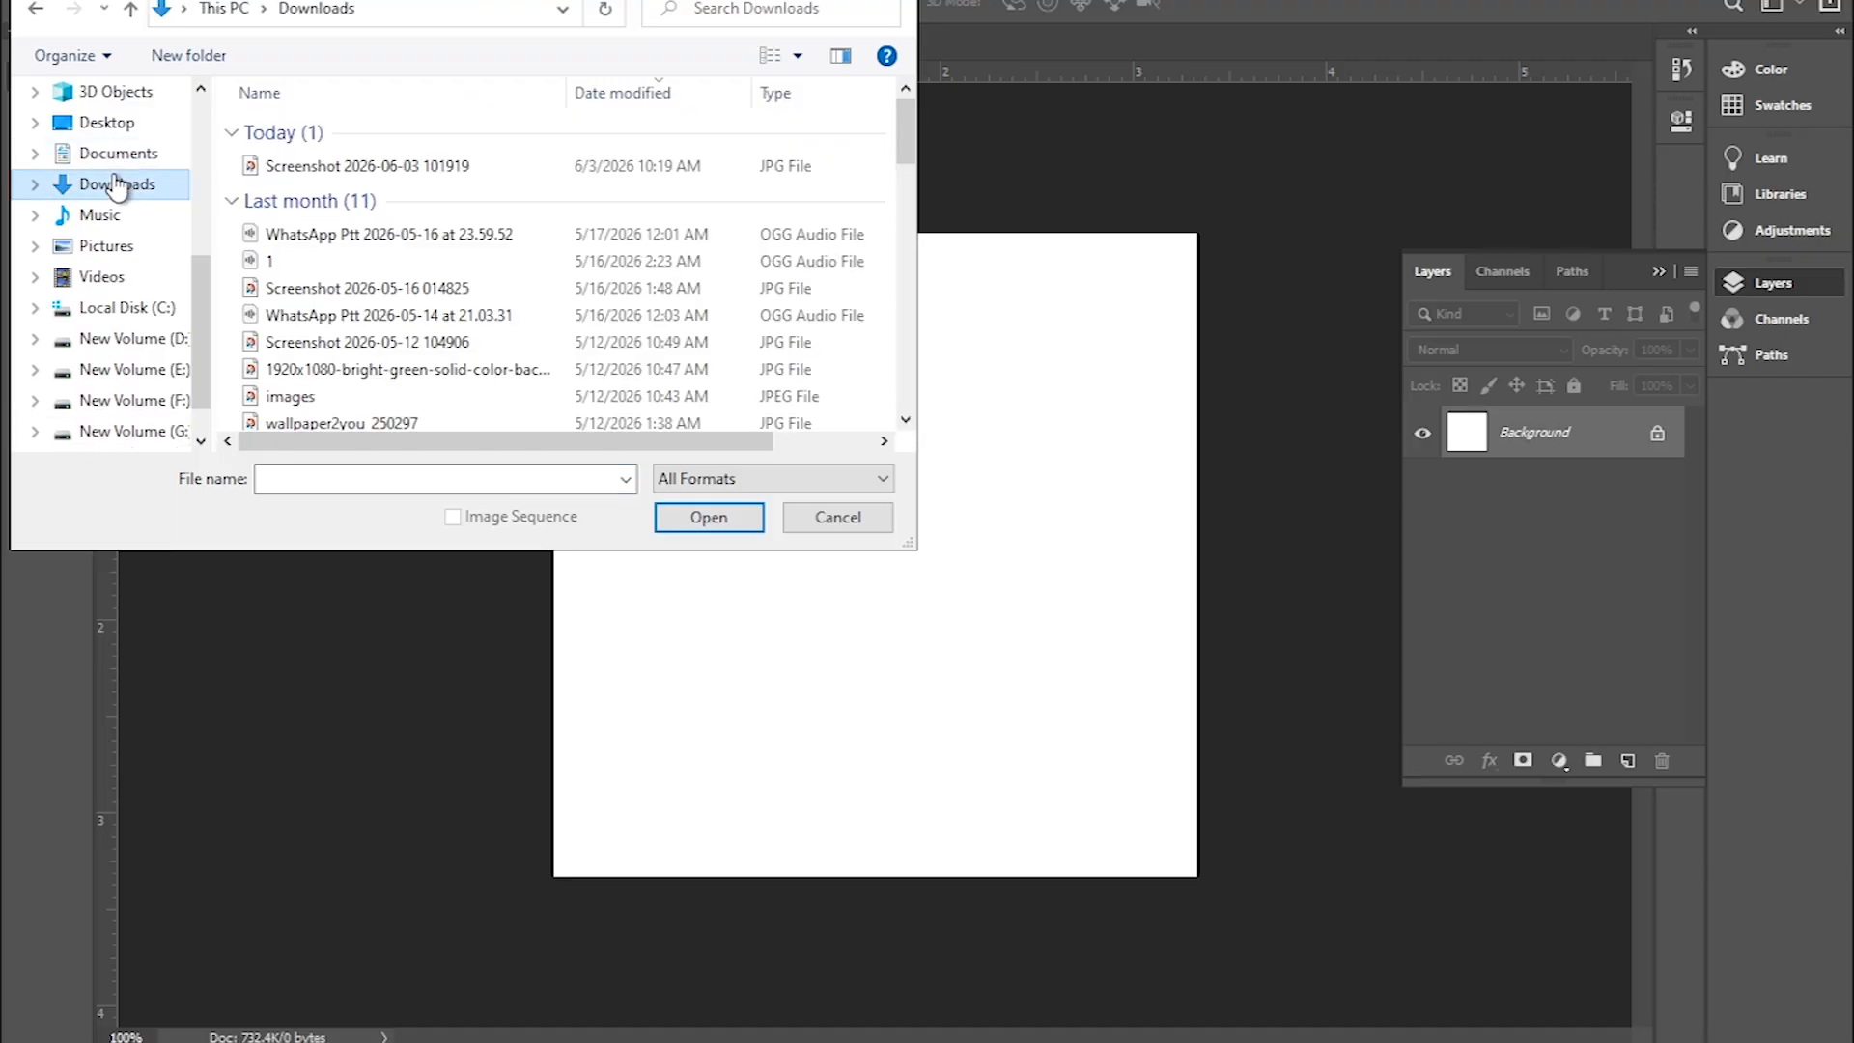
left_click(406, 174)
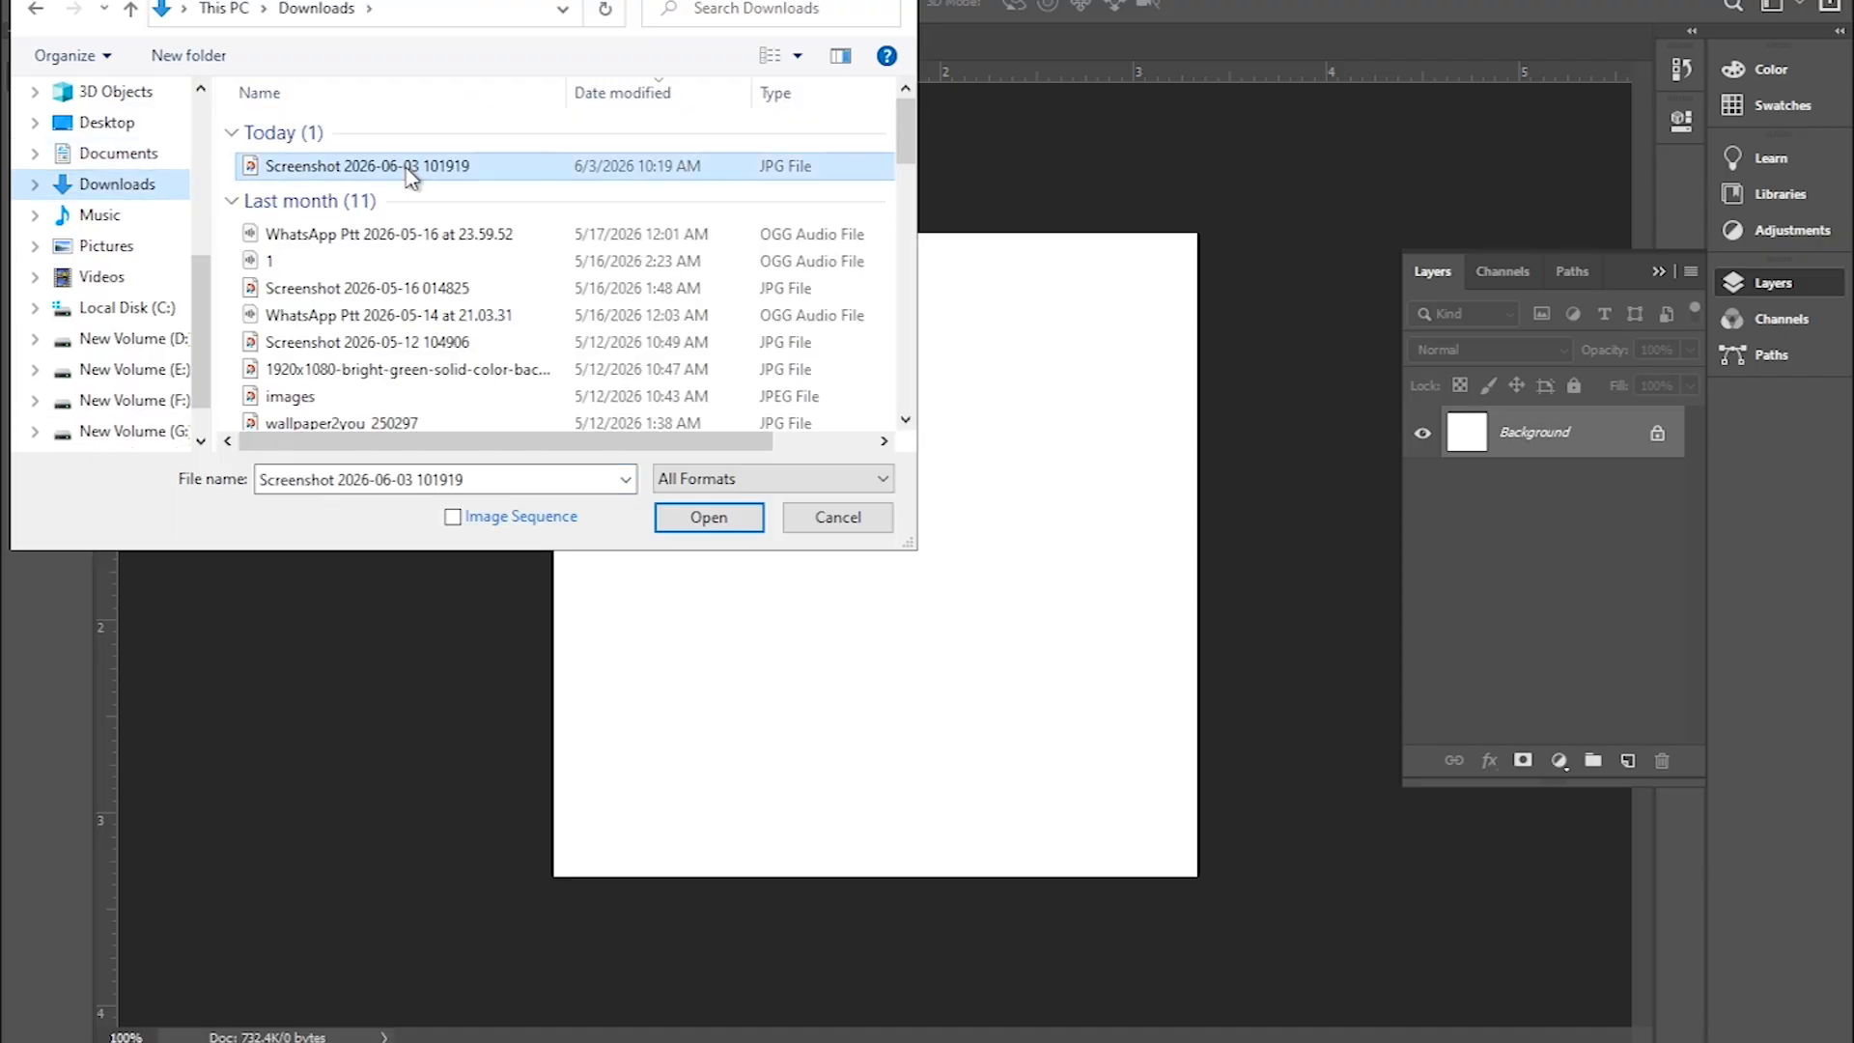
left_click(716, 522)
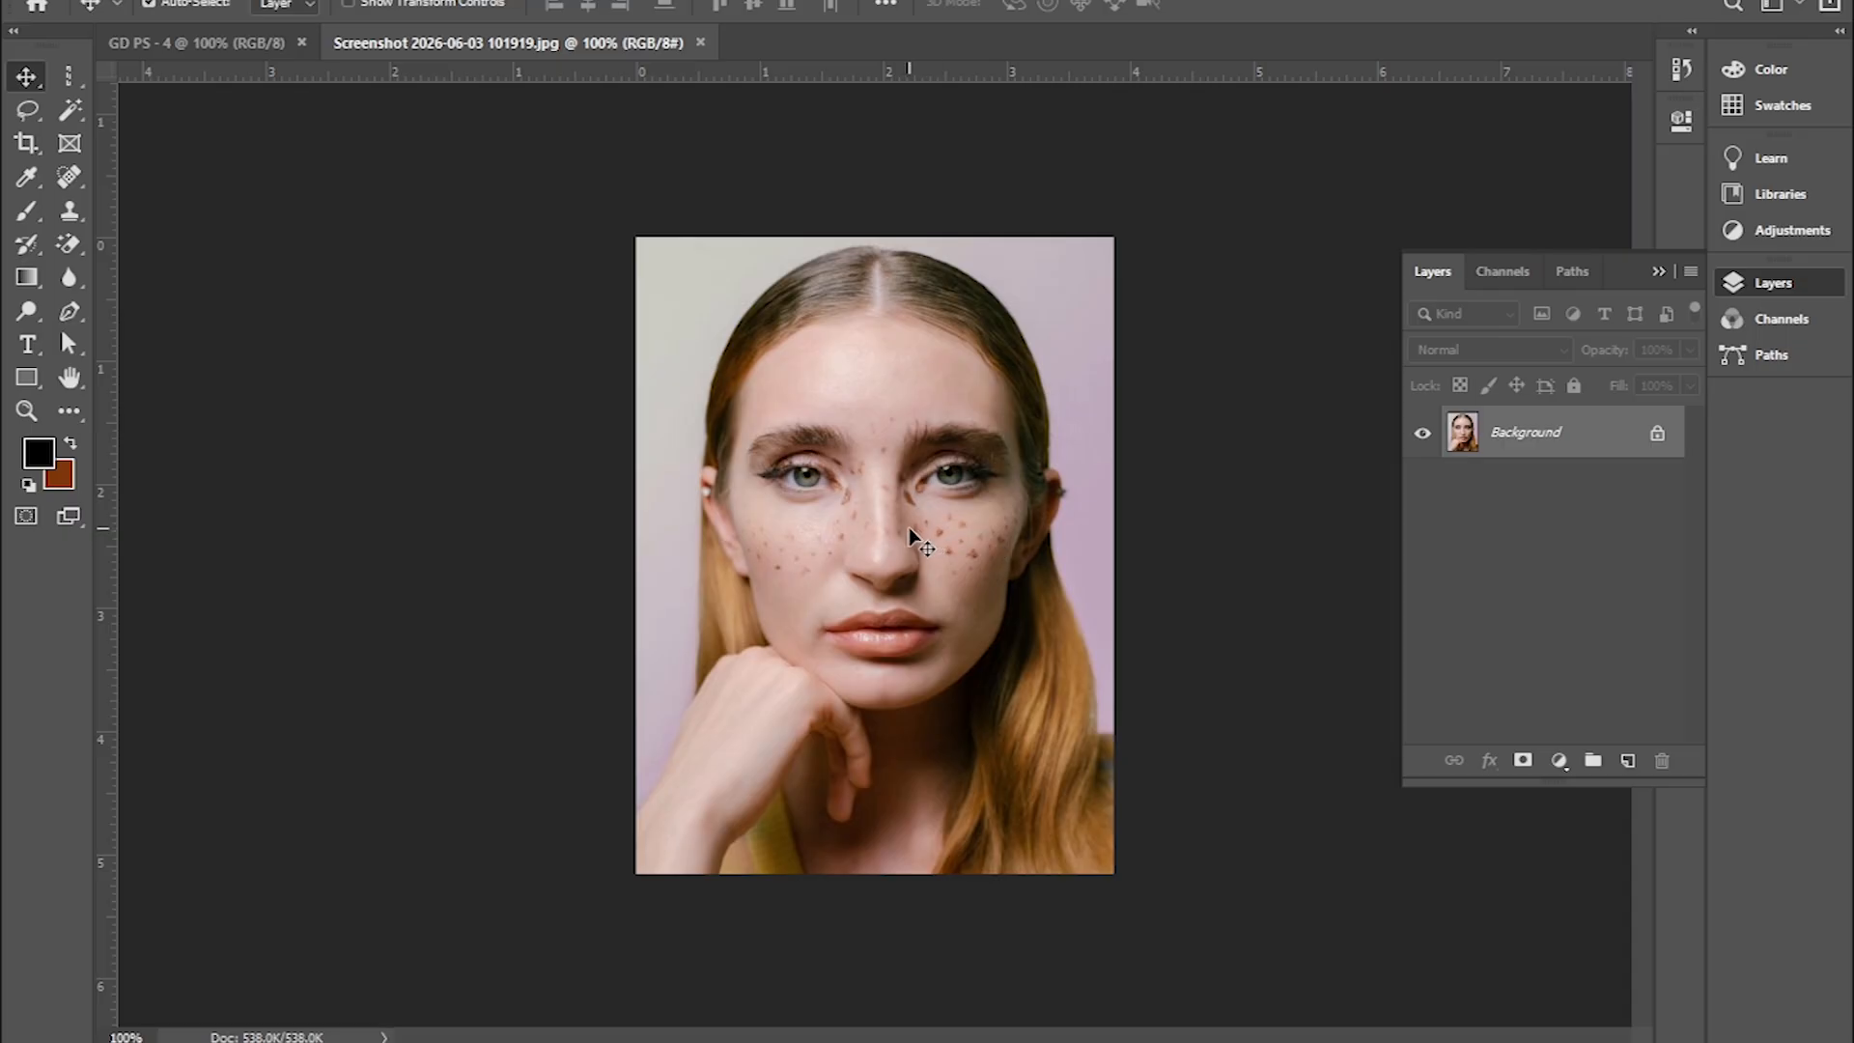
Duplicate the portrait's Background layer and hide the original, keeping the copy visible.
key("ctrl+plus")
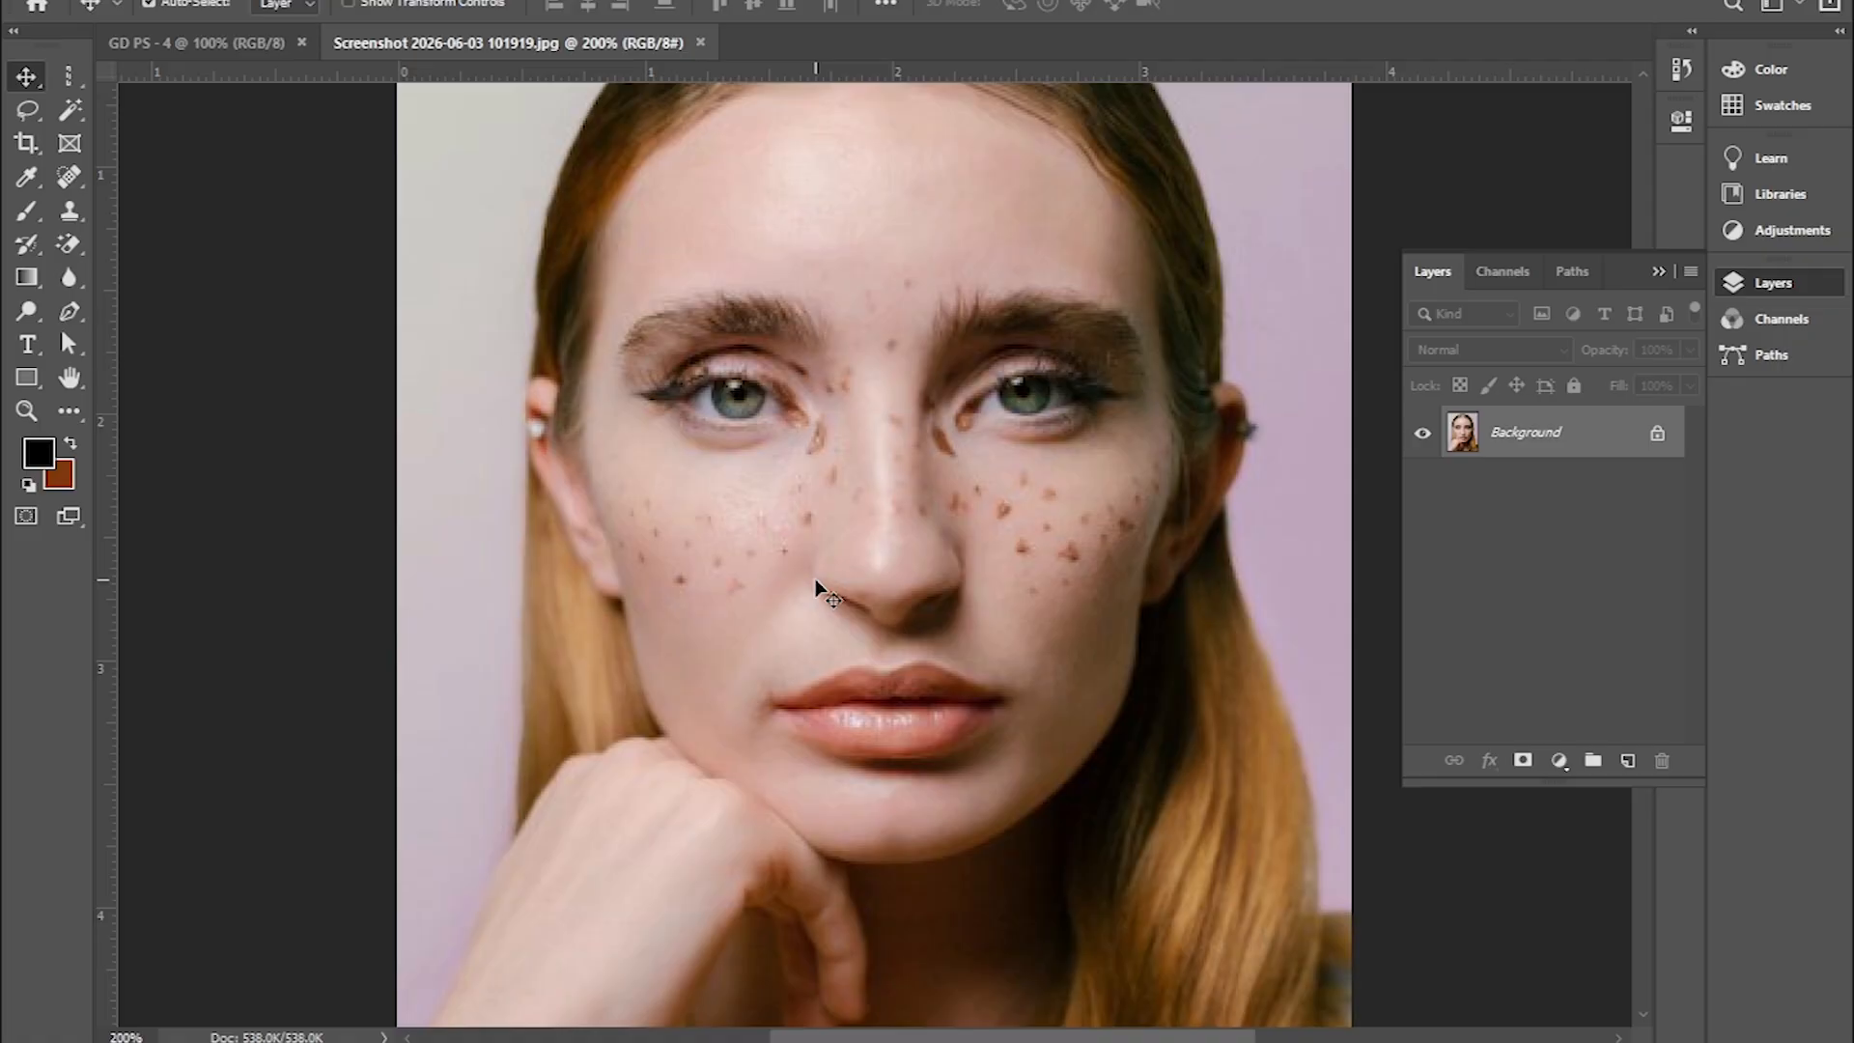
key("ctrl+minus")
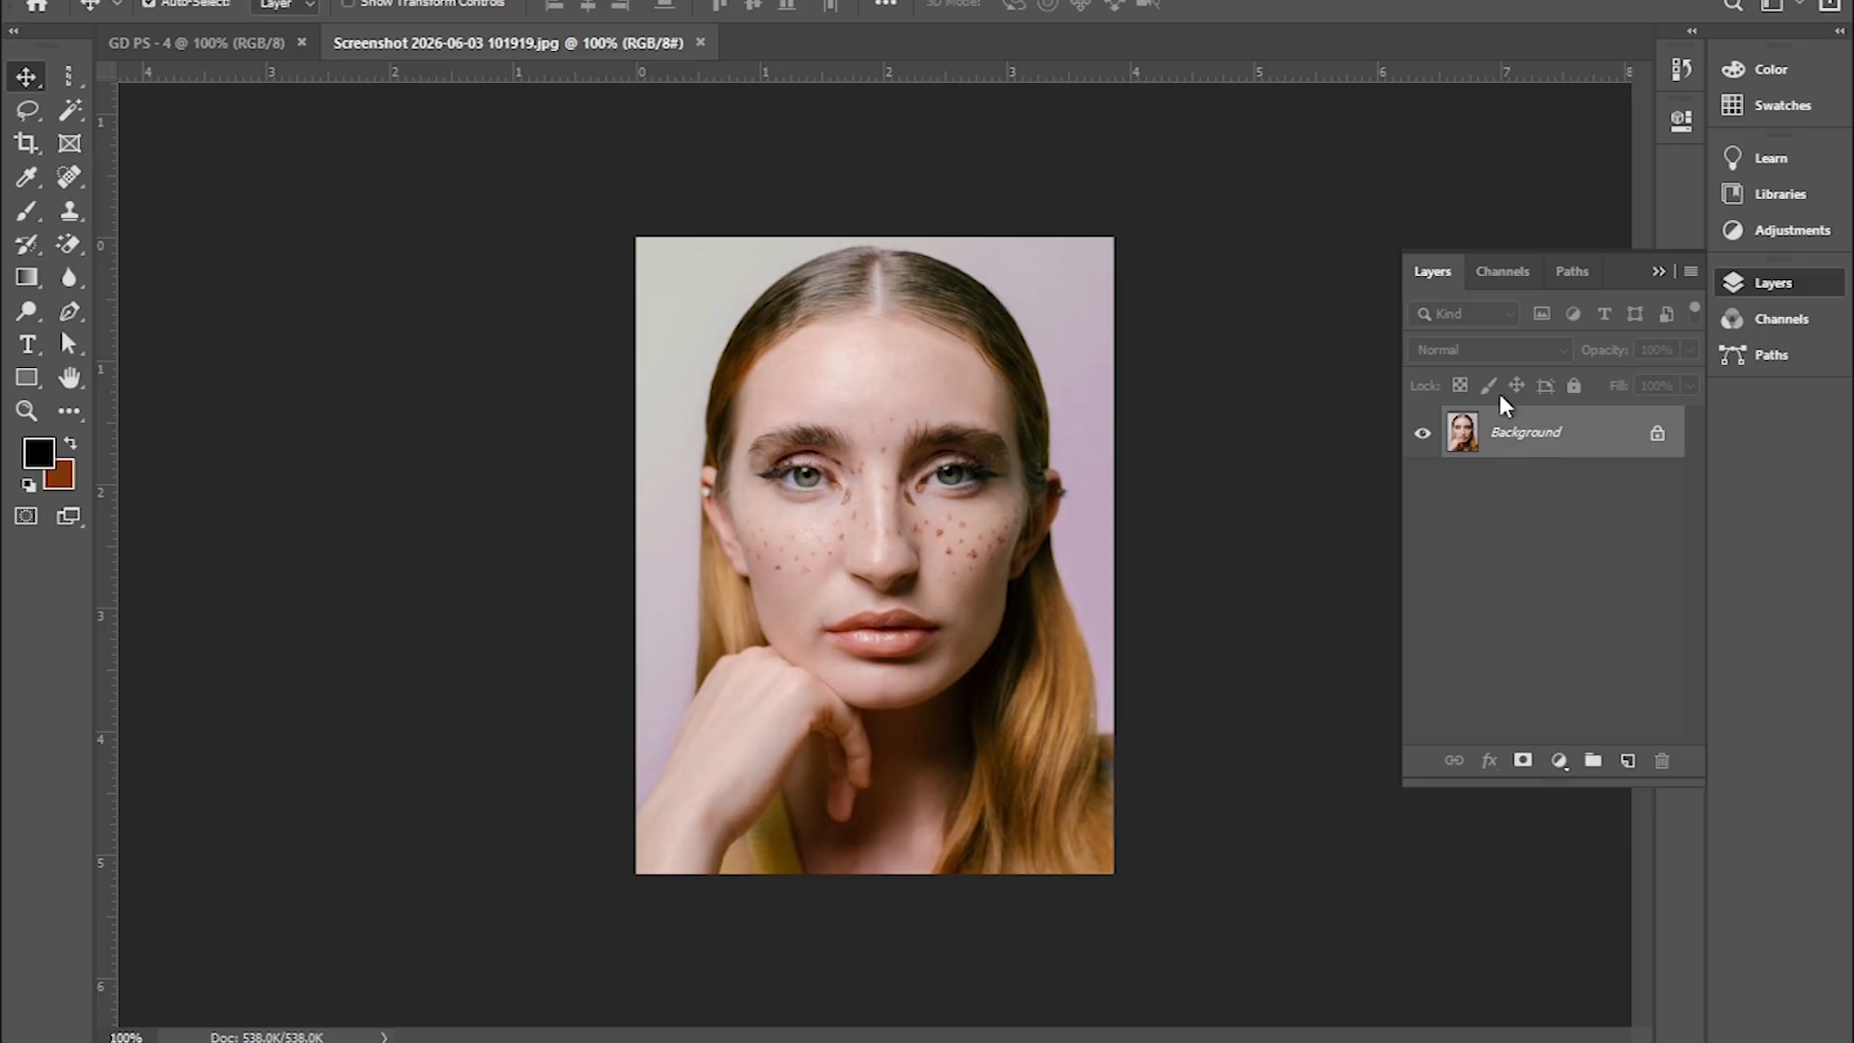
key("ctrl+j")
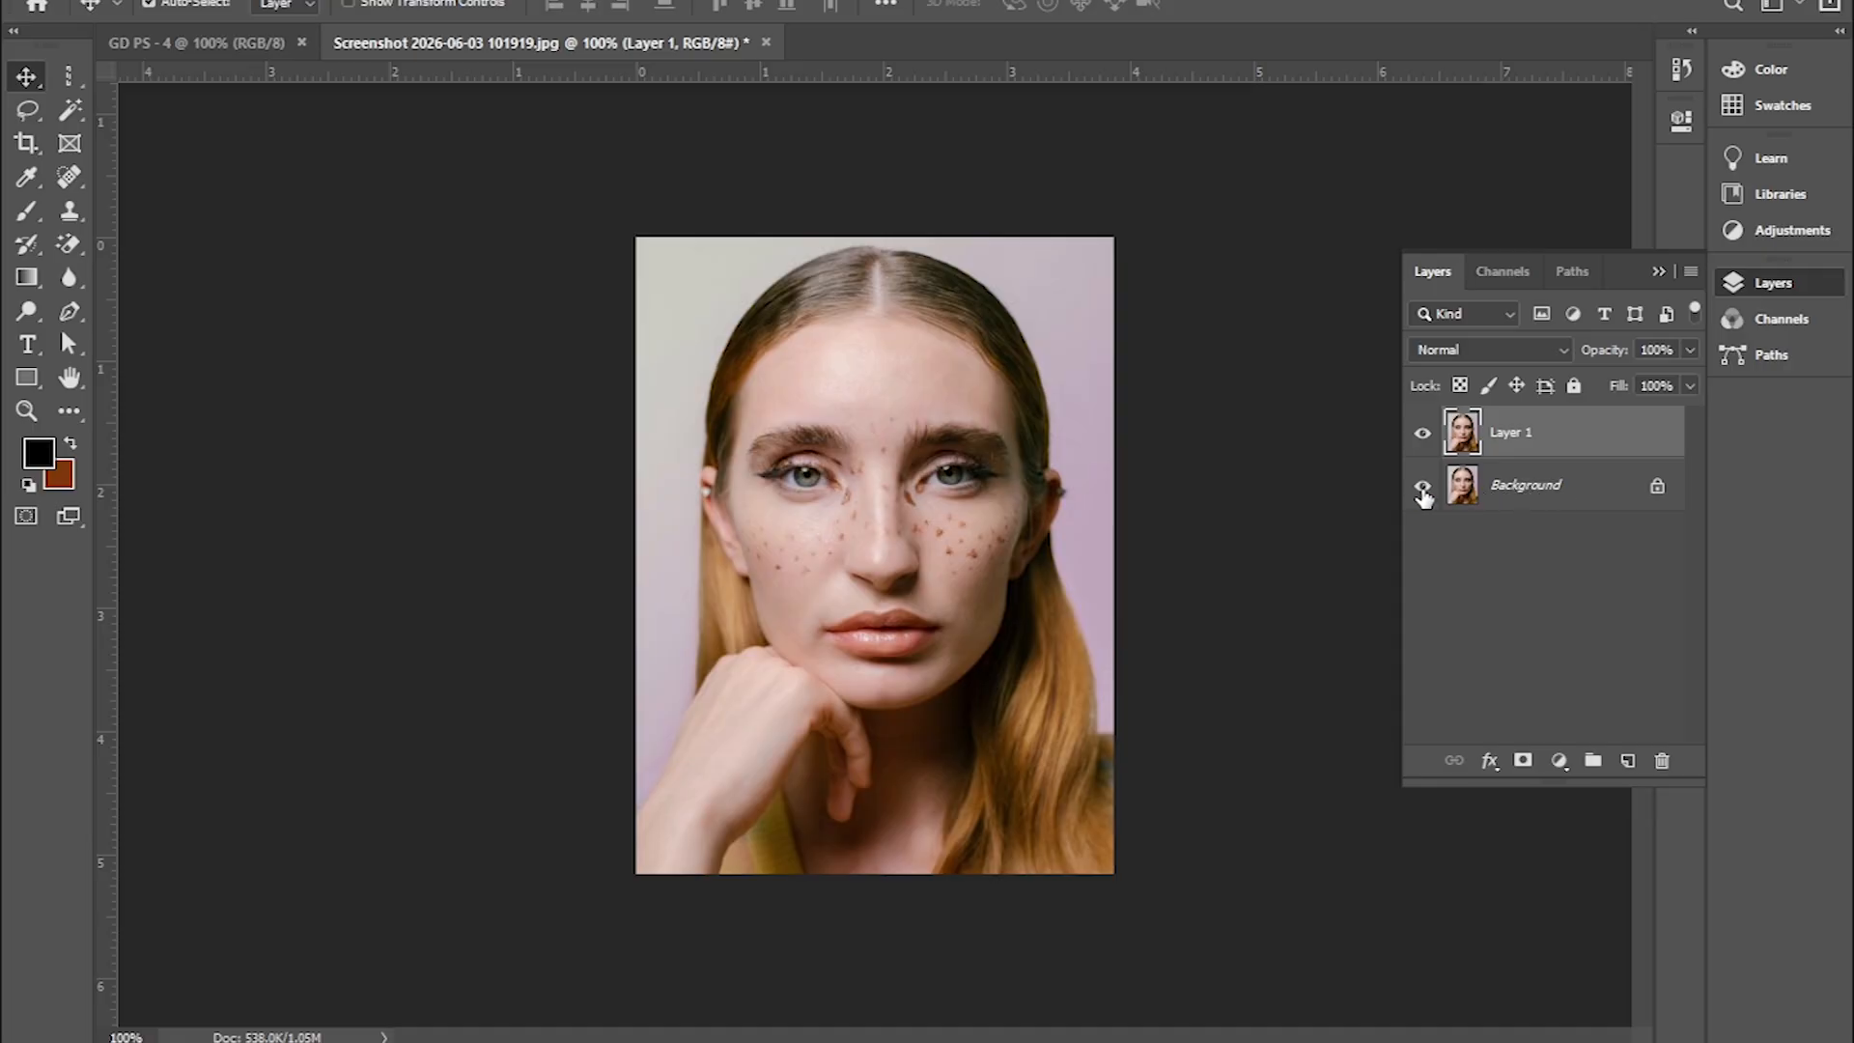
left_click(1423, 490)
left_click(1423, 434)
left_click(1423, 437)
left_click(1423, 435)
left_click(1423, 436)
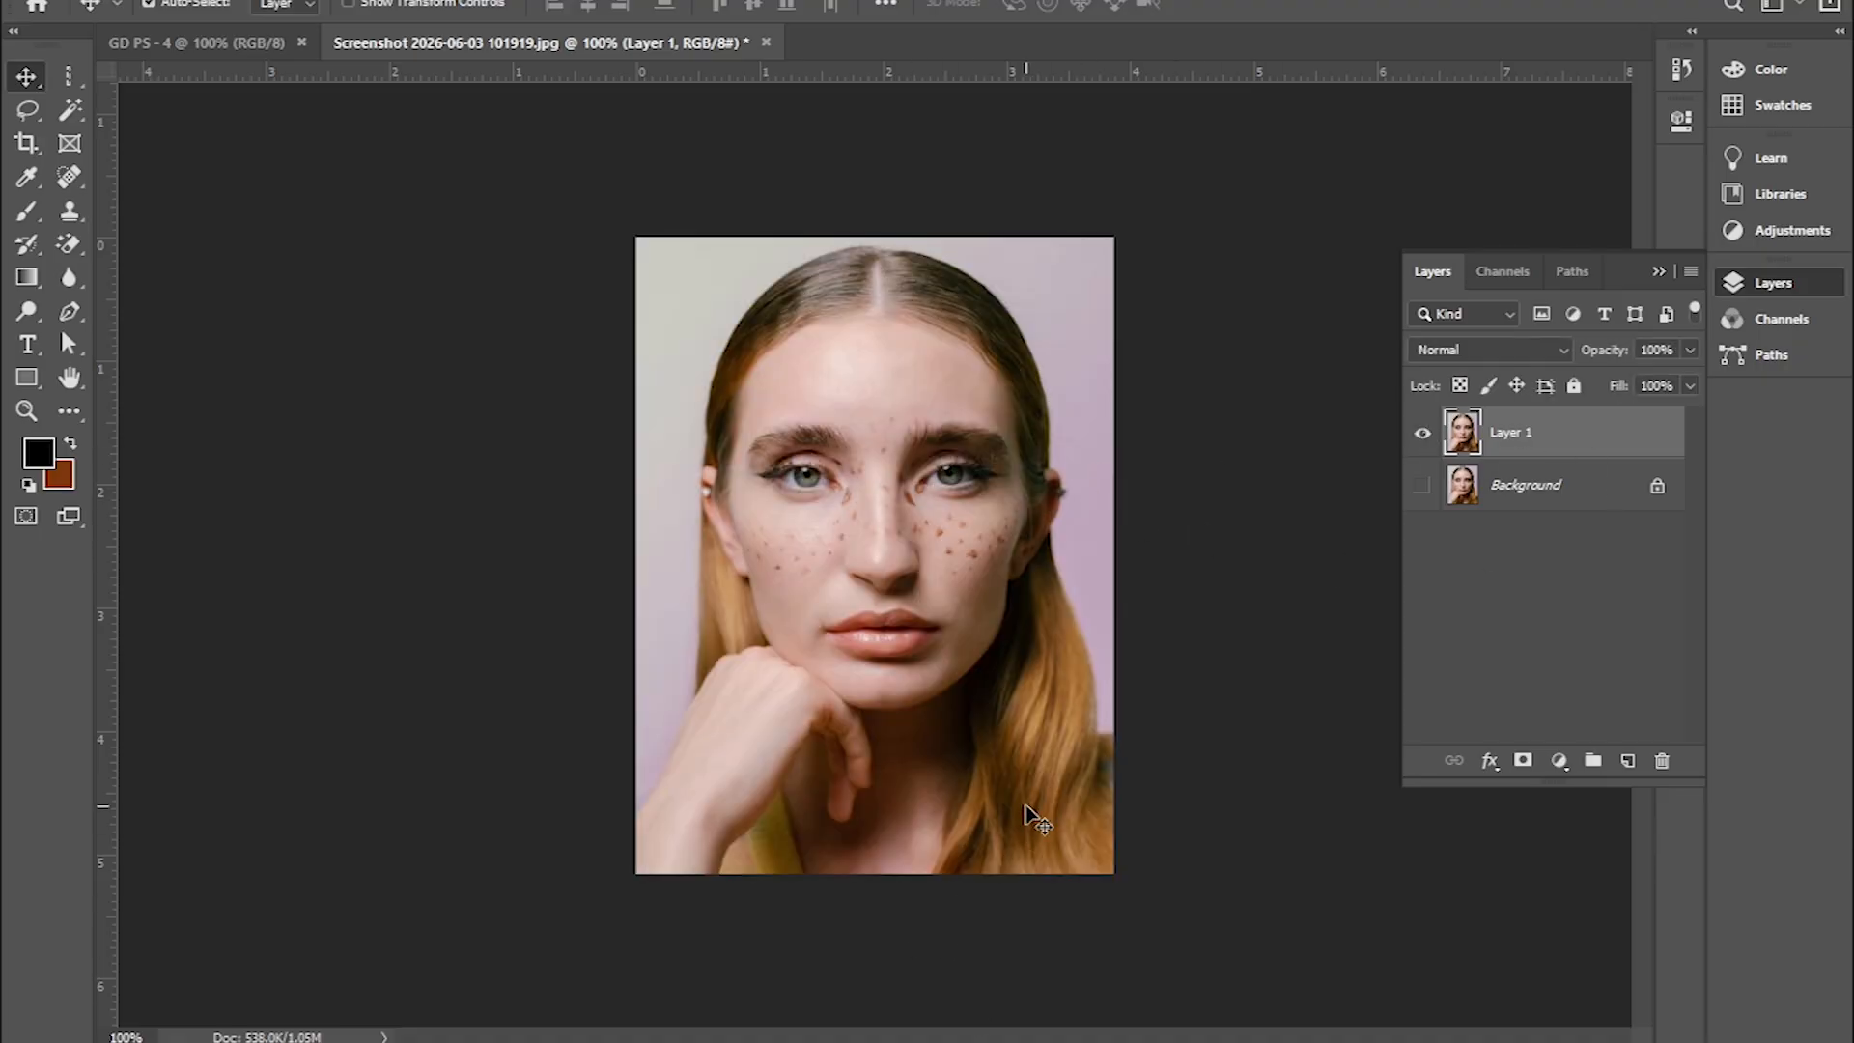
Choose the Spot Healing Brush and set its brush size to 15.
left_click(81, 186)
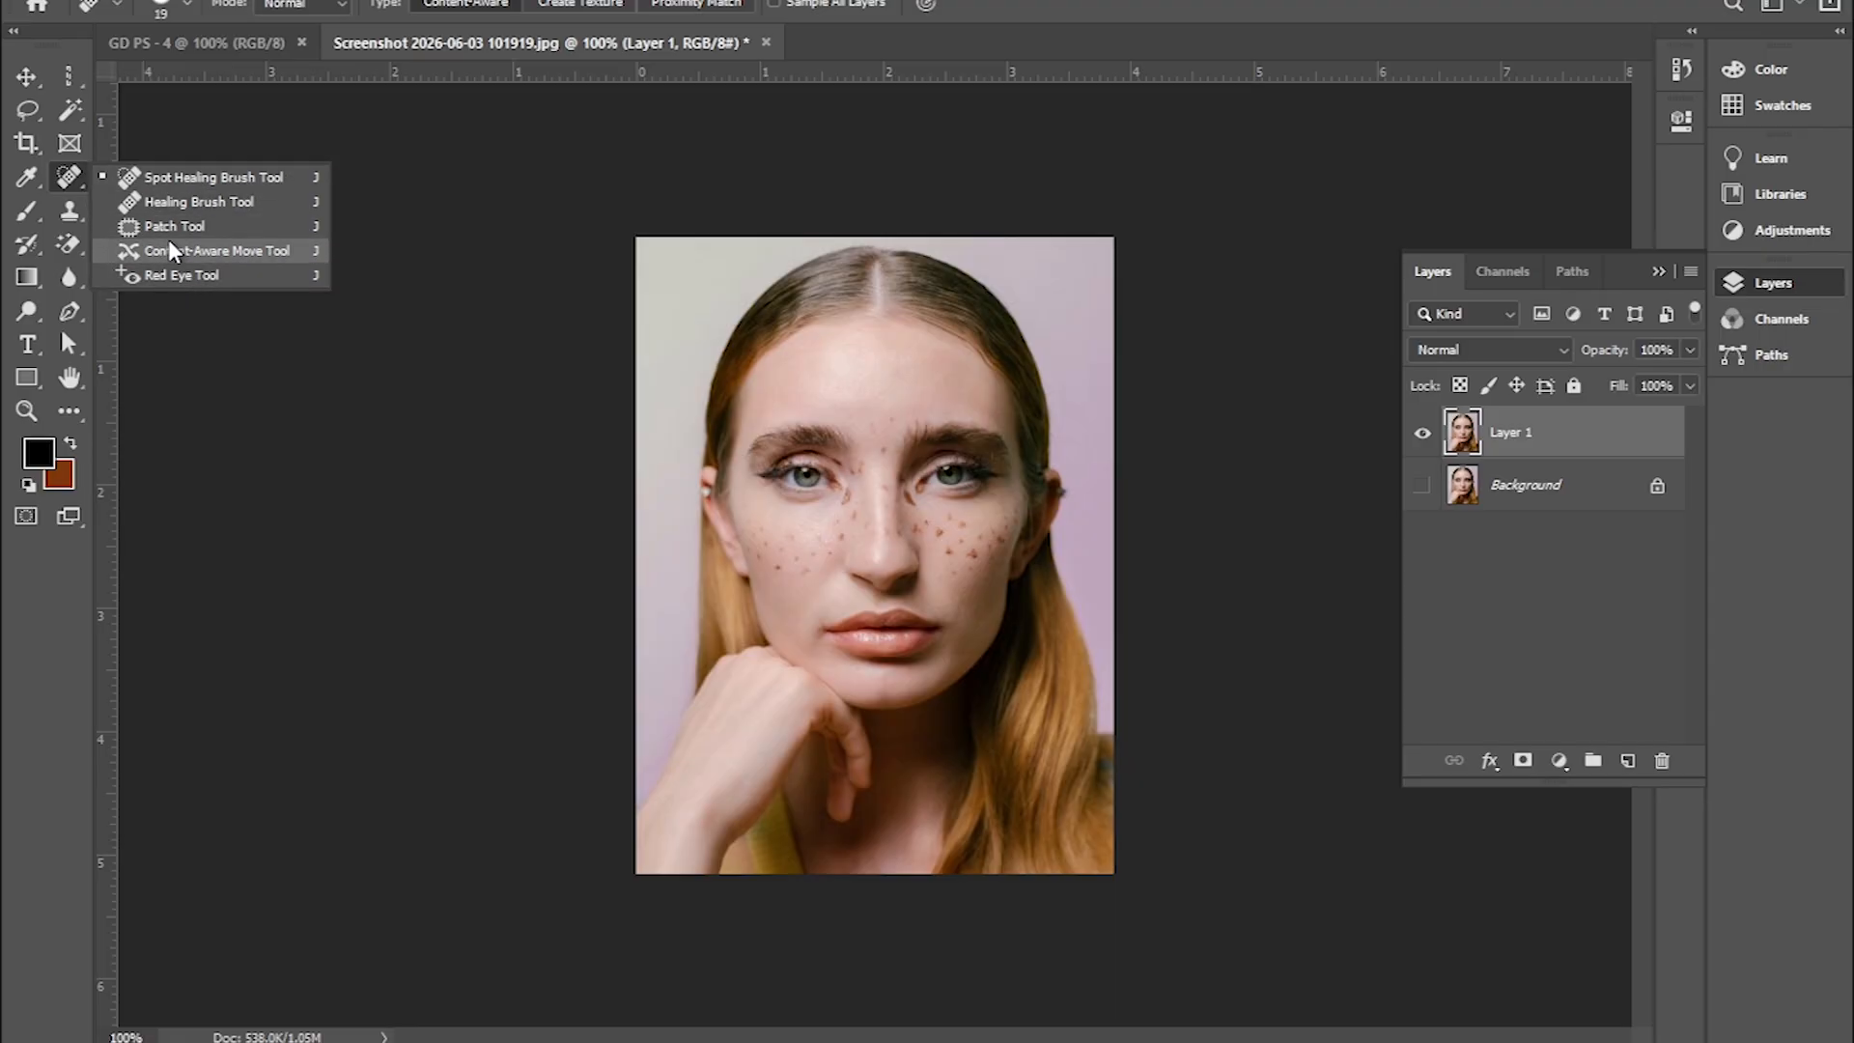
left_click(194, 178)
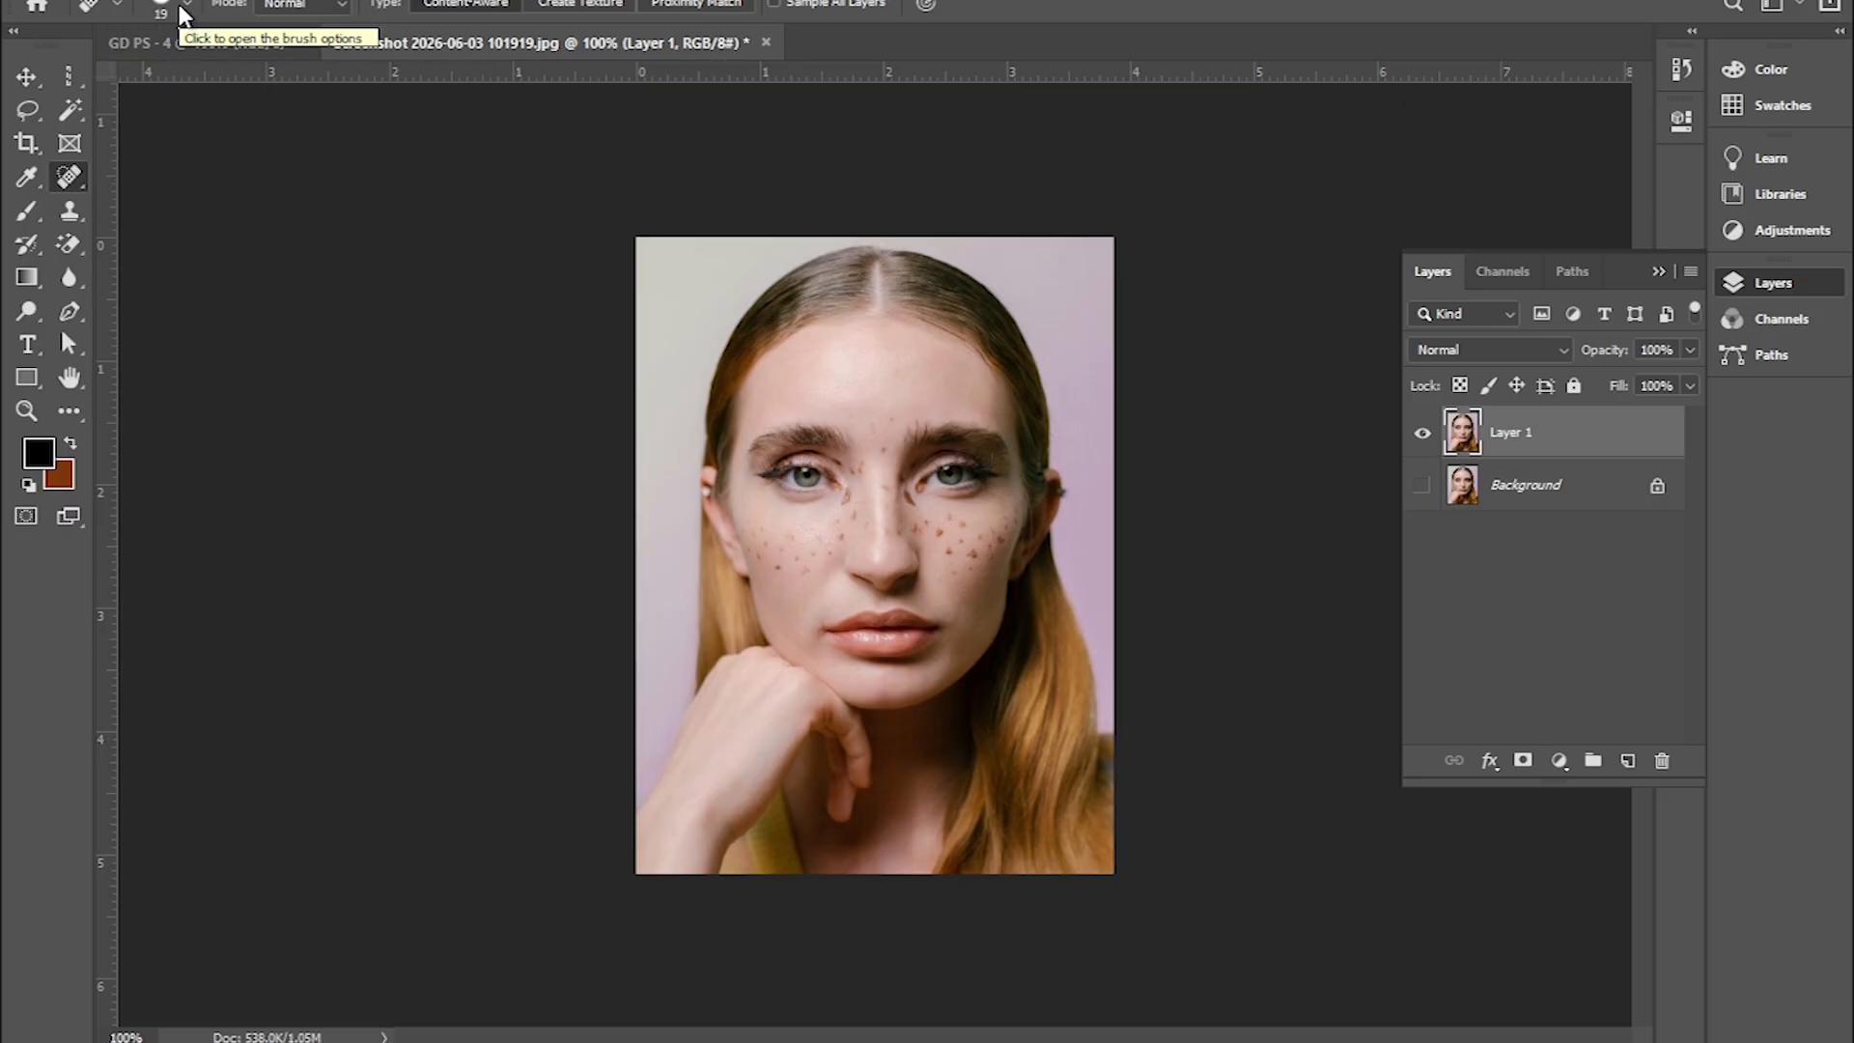
key("bracketright")
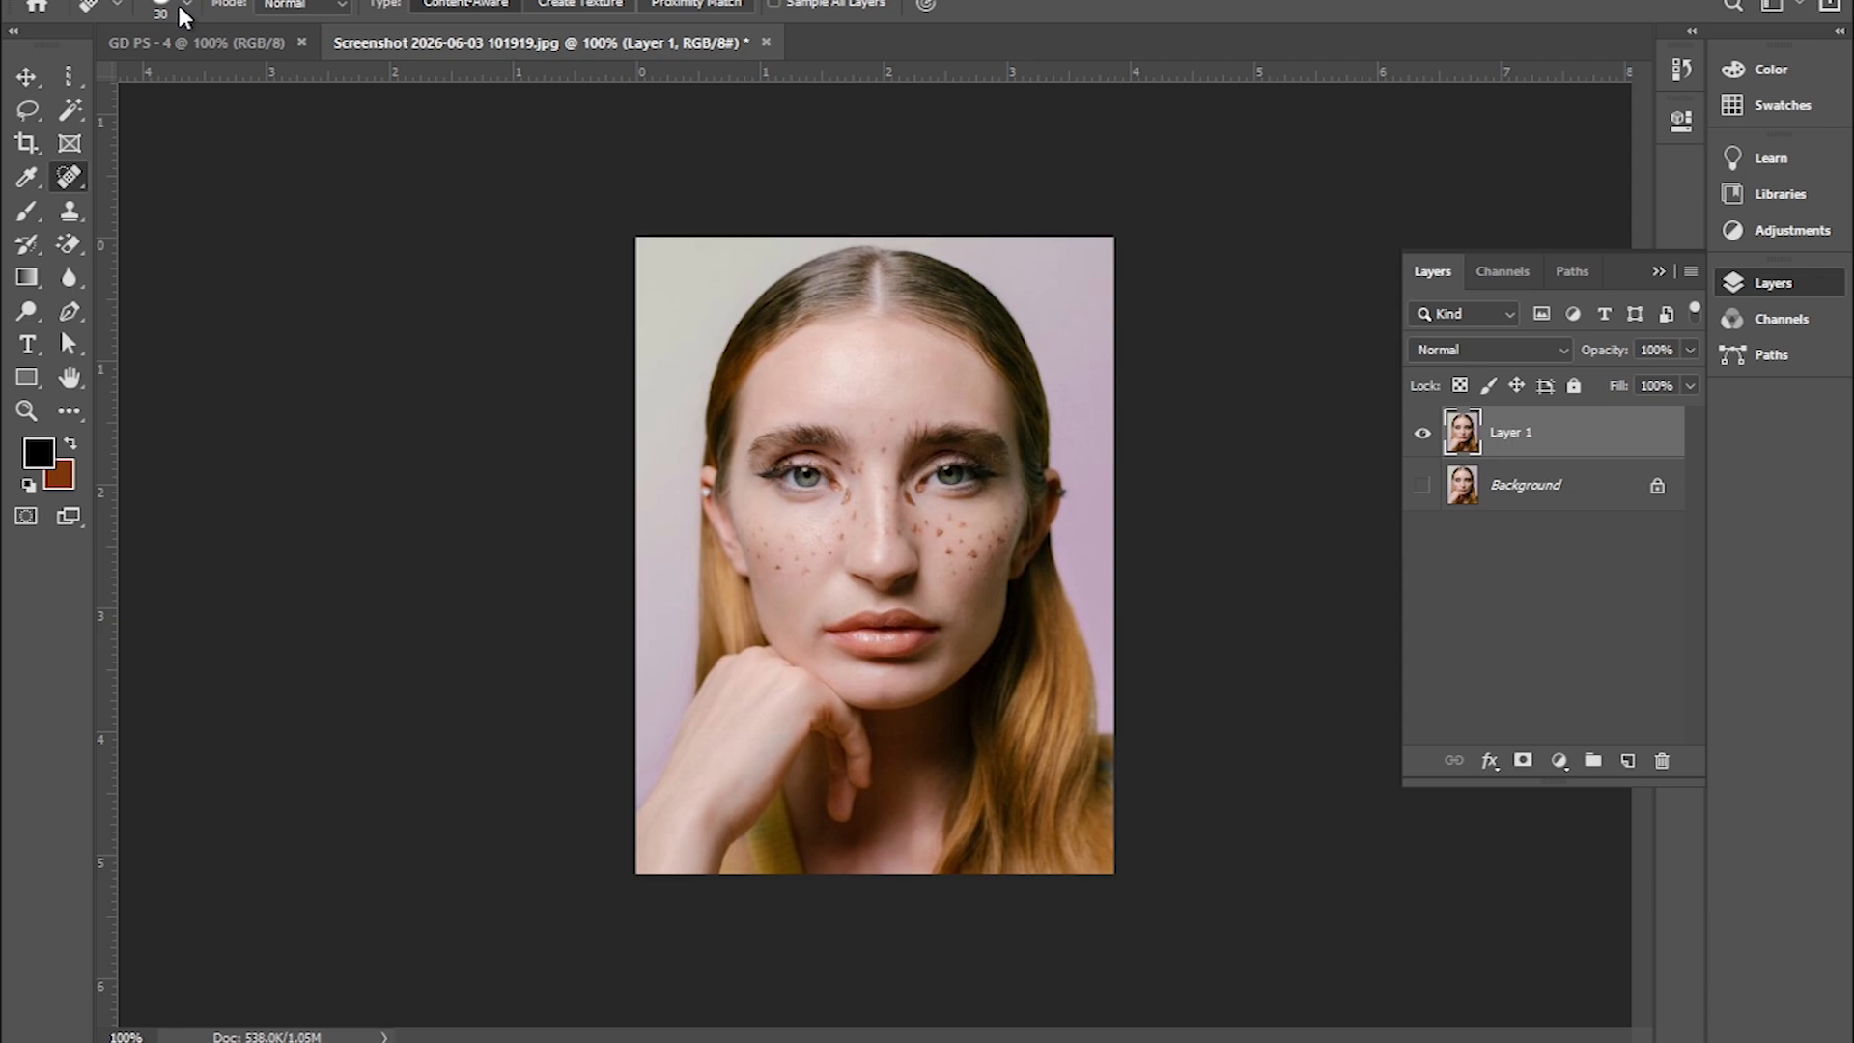
key("bracketright")
key("bracketright")
key("bracketright")
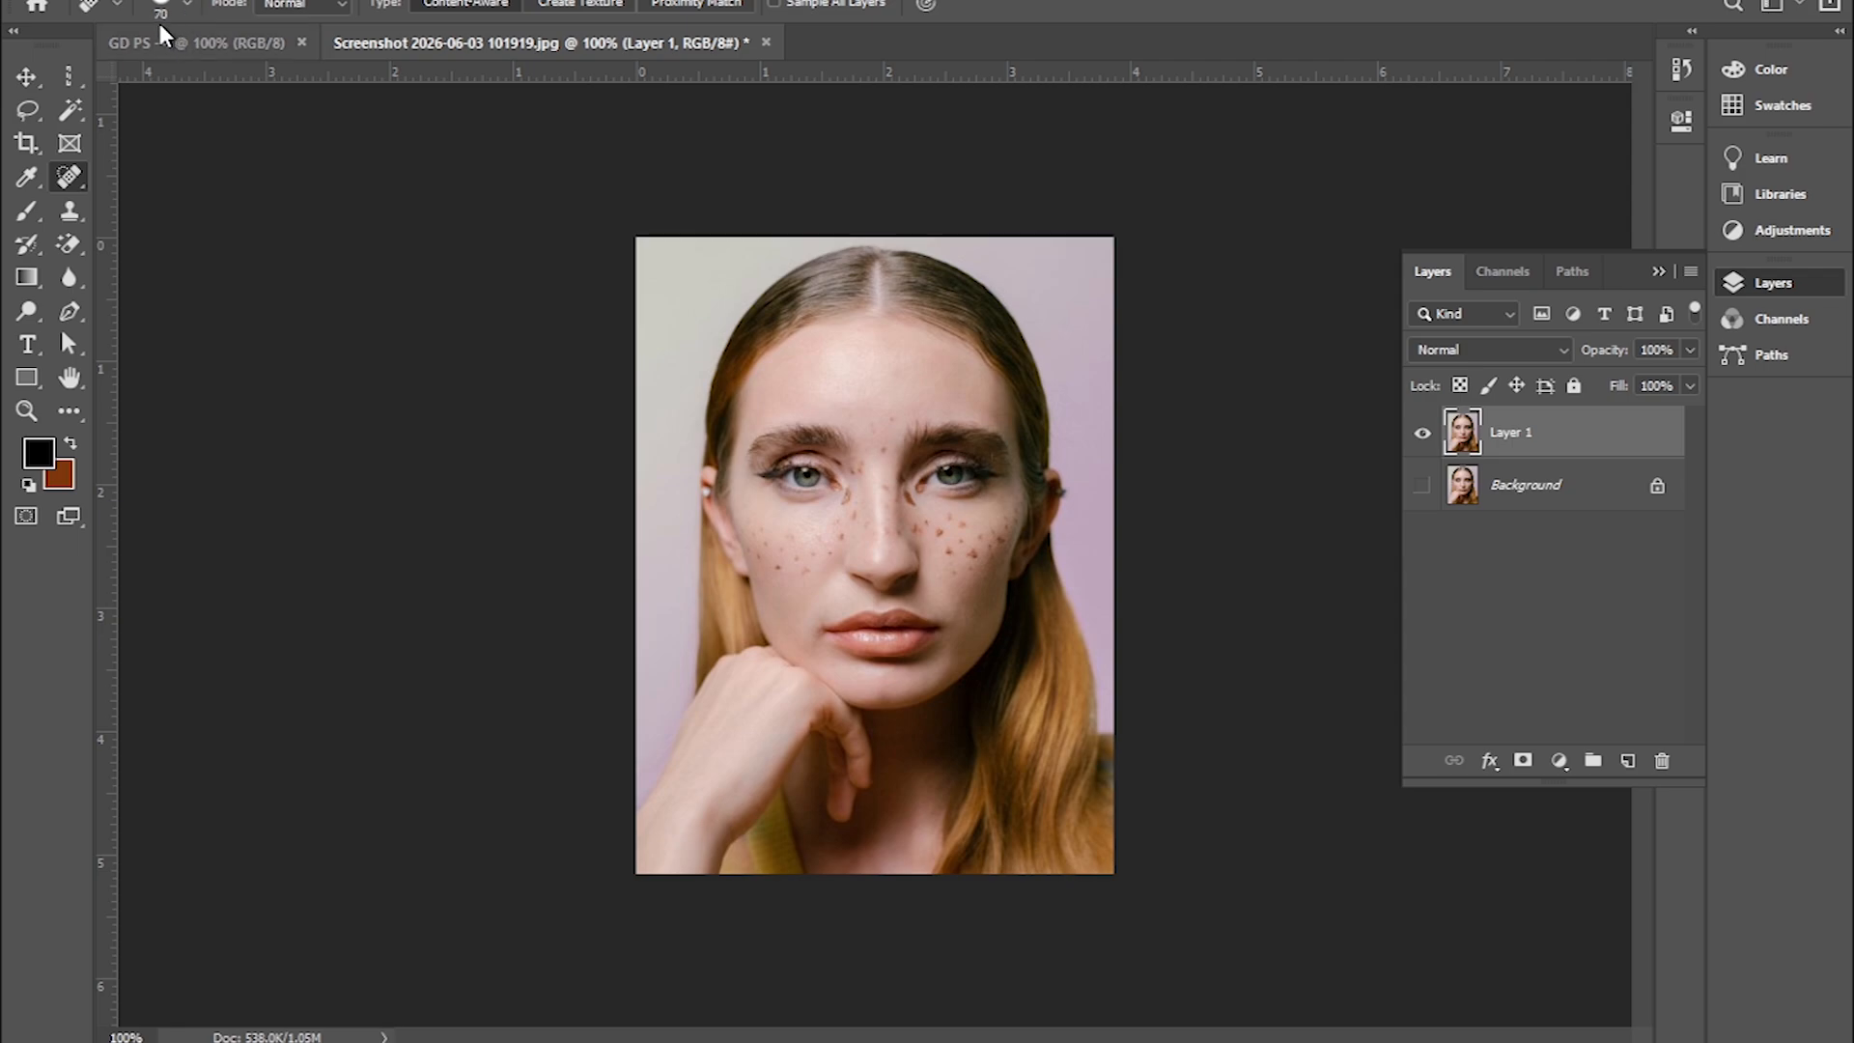
key("bracketright")
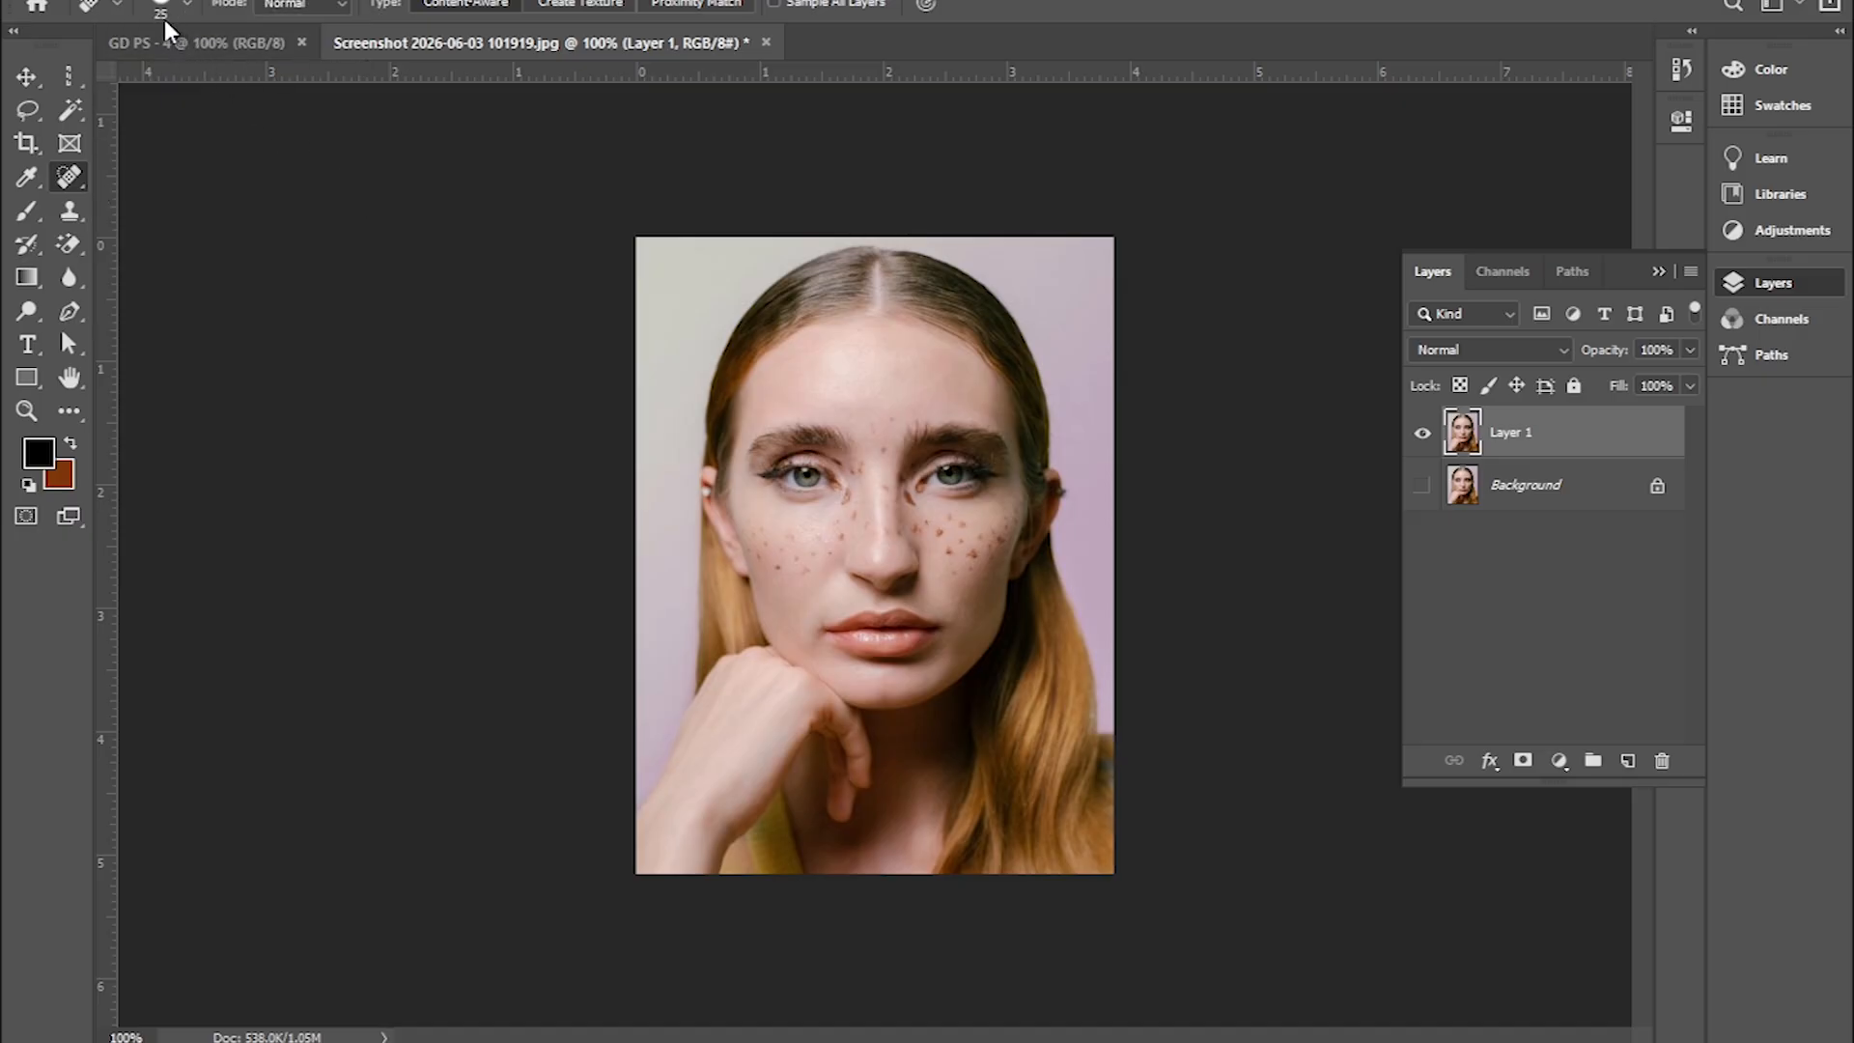
key("bracketleft")
key("bracketleft")
Heal the marks between the left-hand eye's inner corner and the bridge of the nose with the Spot Healing Brush.
key("ctrl+plus")
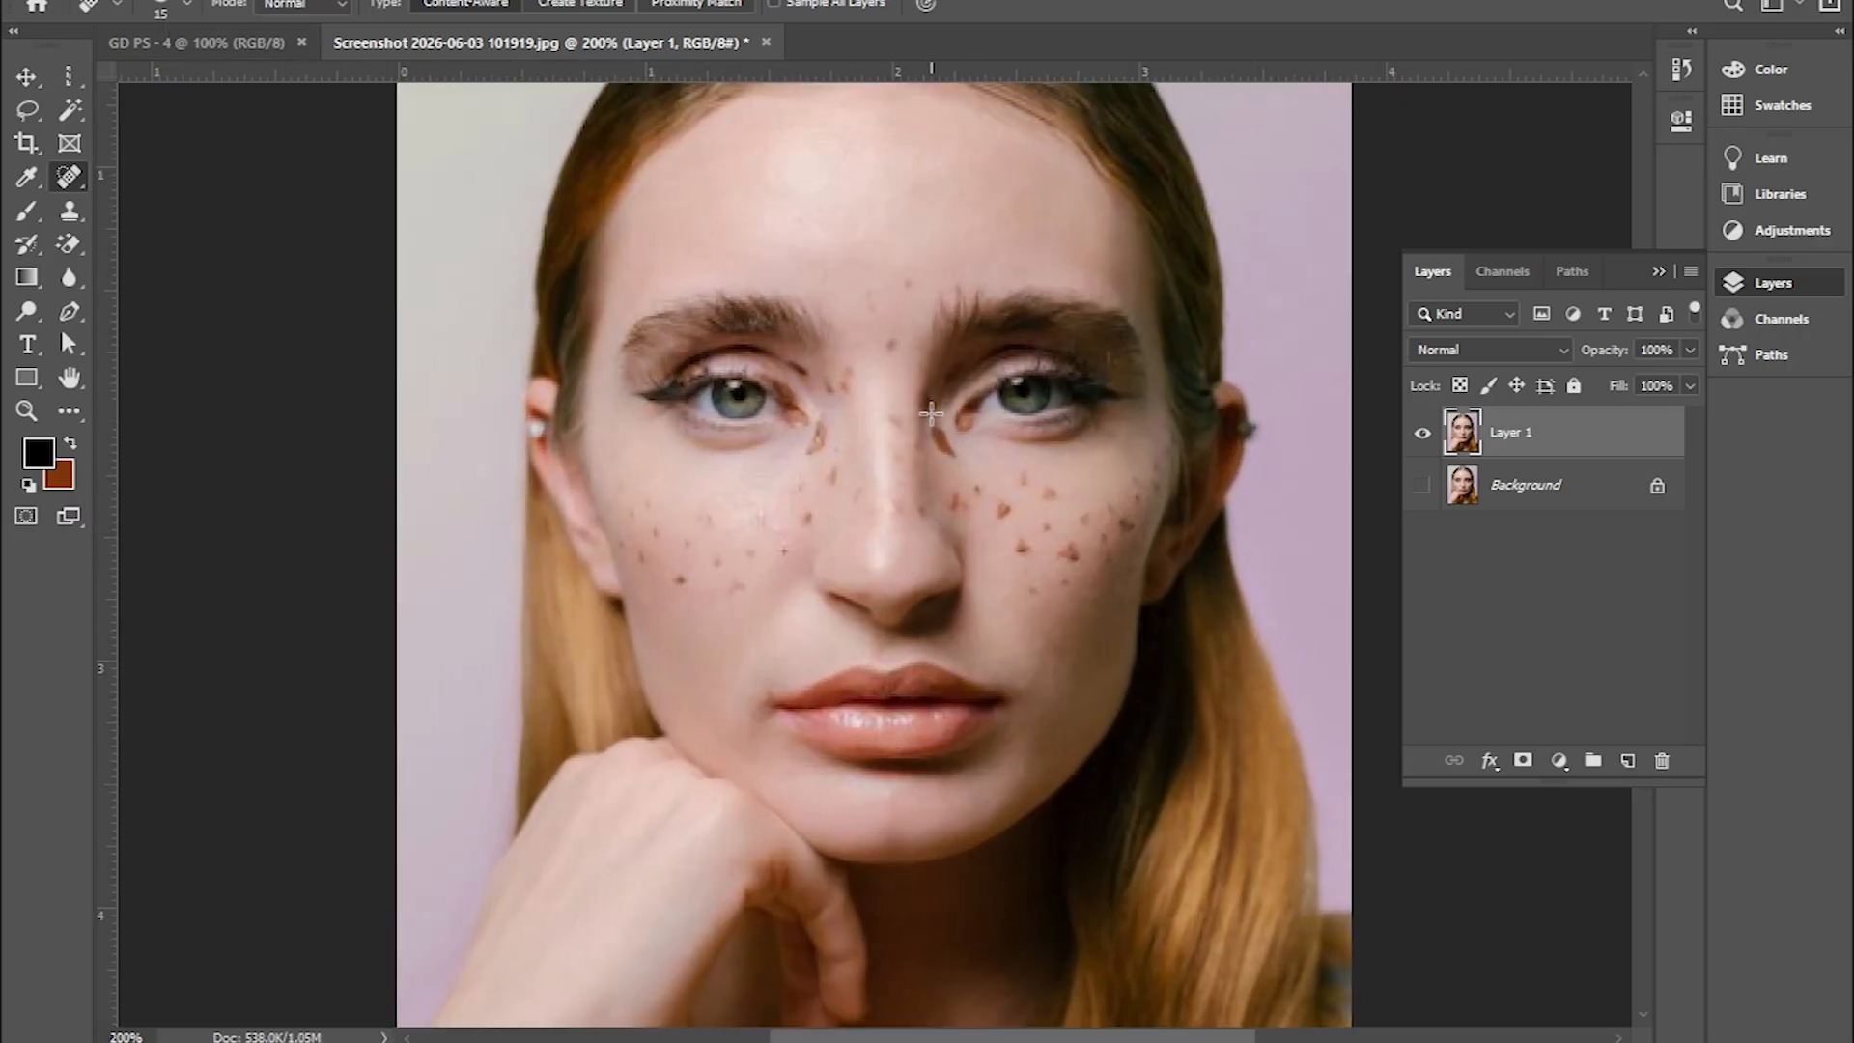
left_click(816, 429)
left_click(816, 446)
left_click(817, 439)
left_click(811, 447)
left_click_drag(836, 376, 820, 461)
Reduce the healing brush to size 7 and remove the remaining marks below the left-hand eye's inner corner and beside the nose.
key("bracketleft")
key("ctrl+plus")
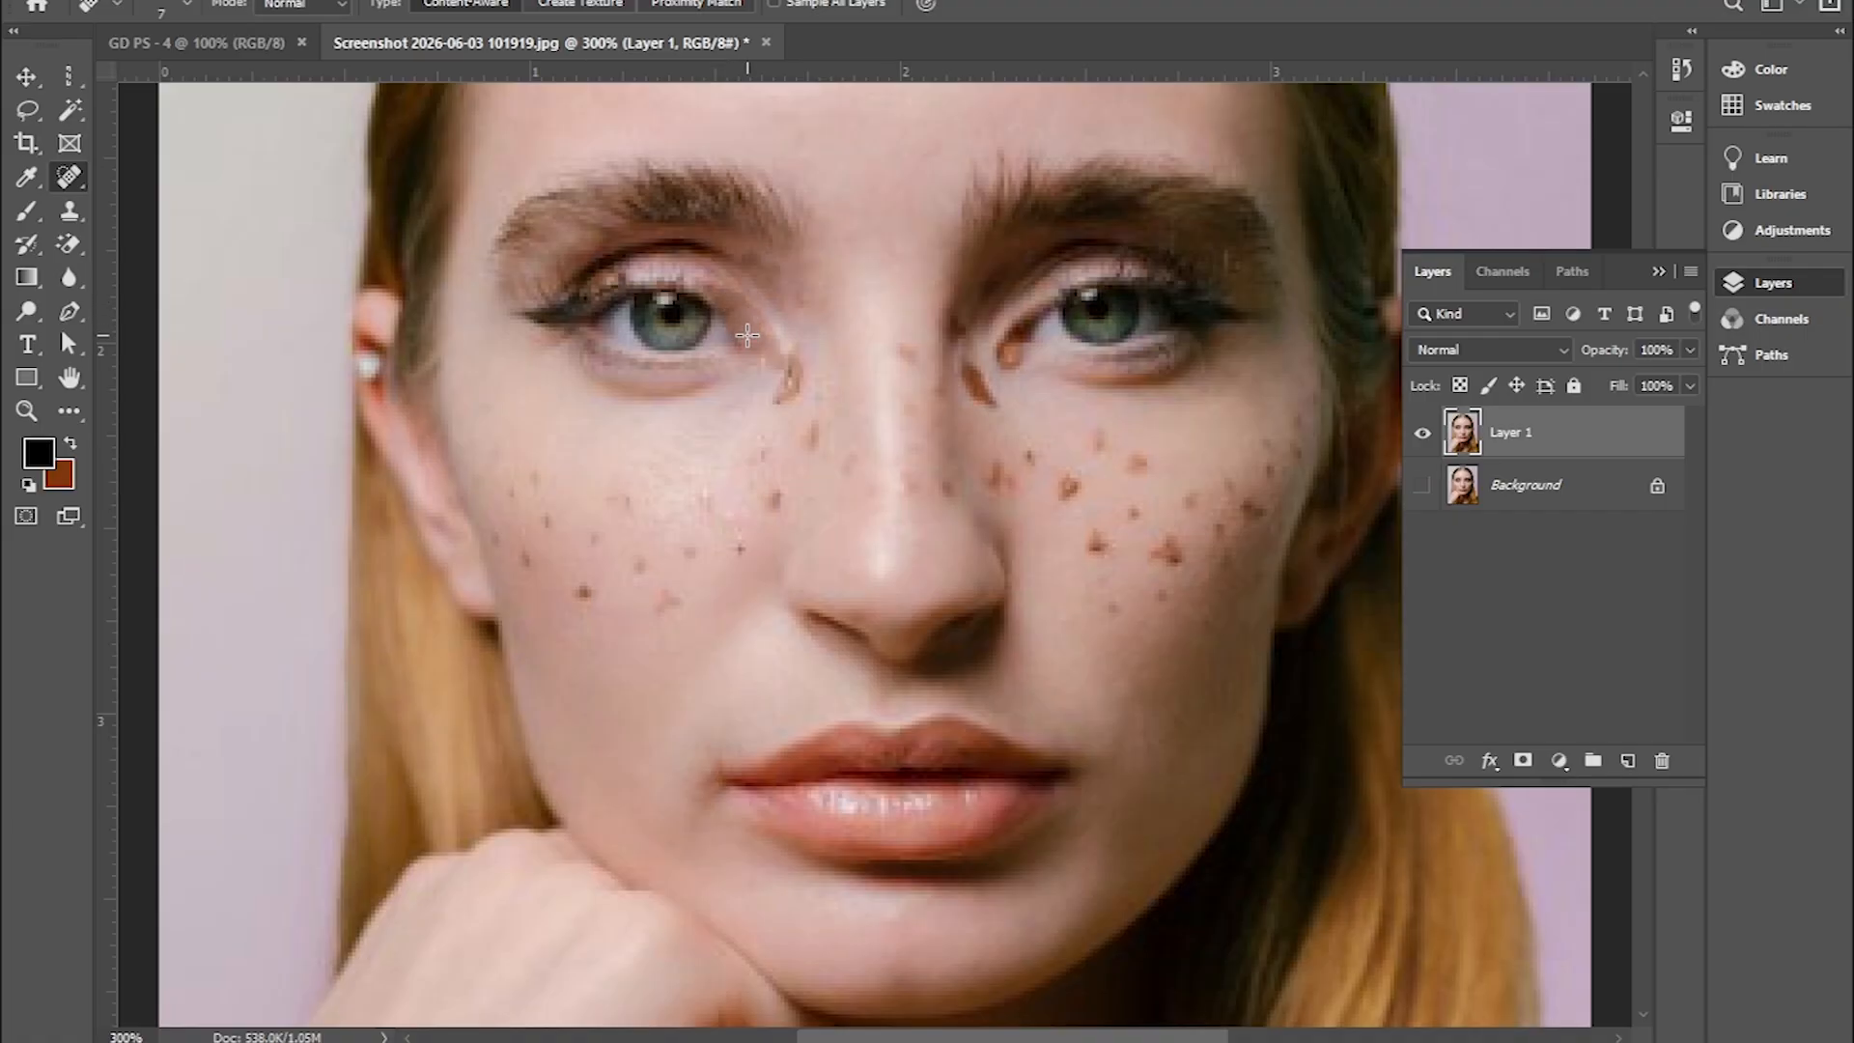
left_click_drag(788, 375, 777, 389)
left_click_drag(816, 441, 801, 427)
left_click(766, 448)
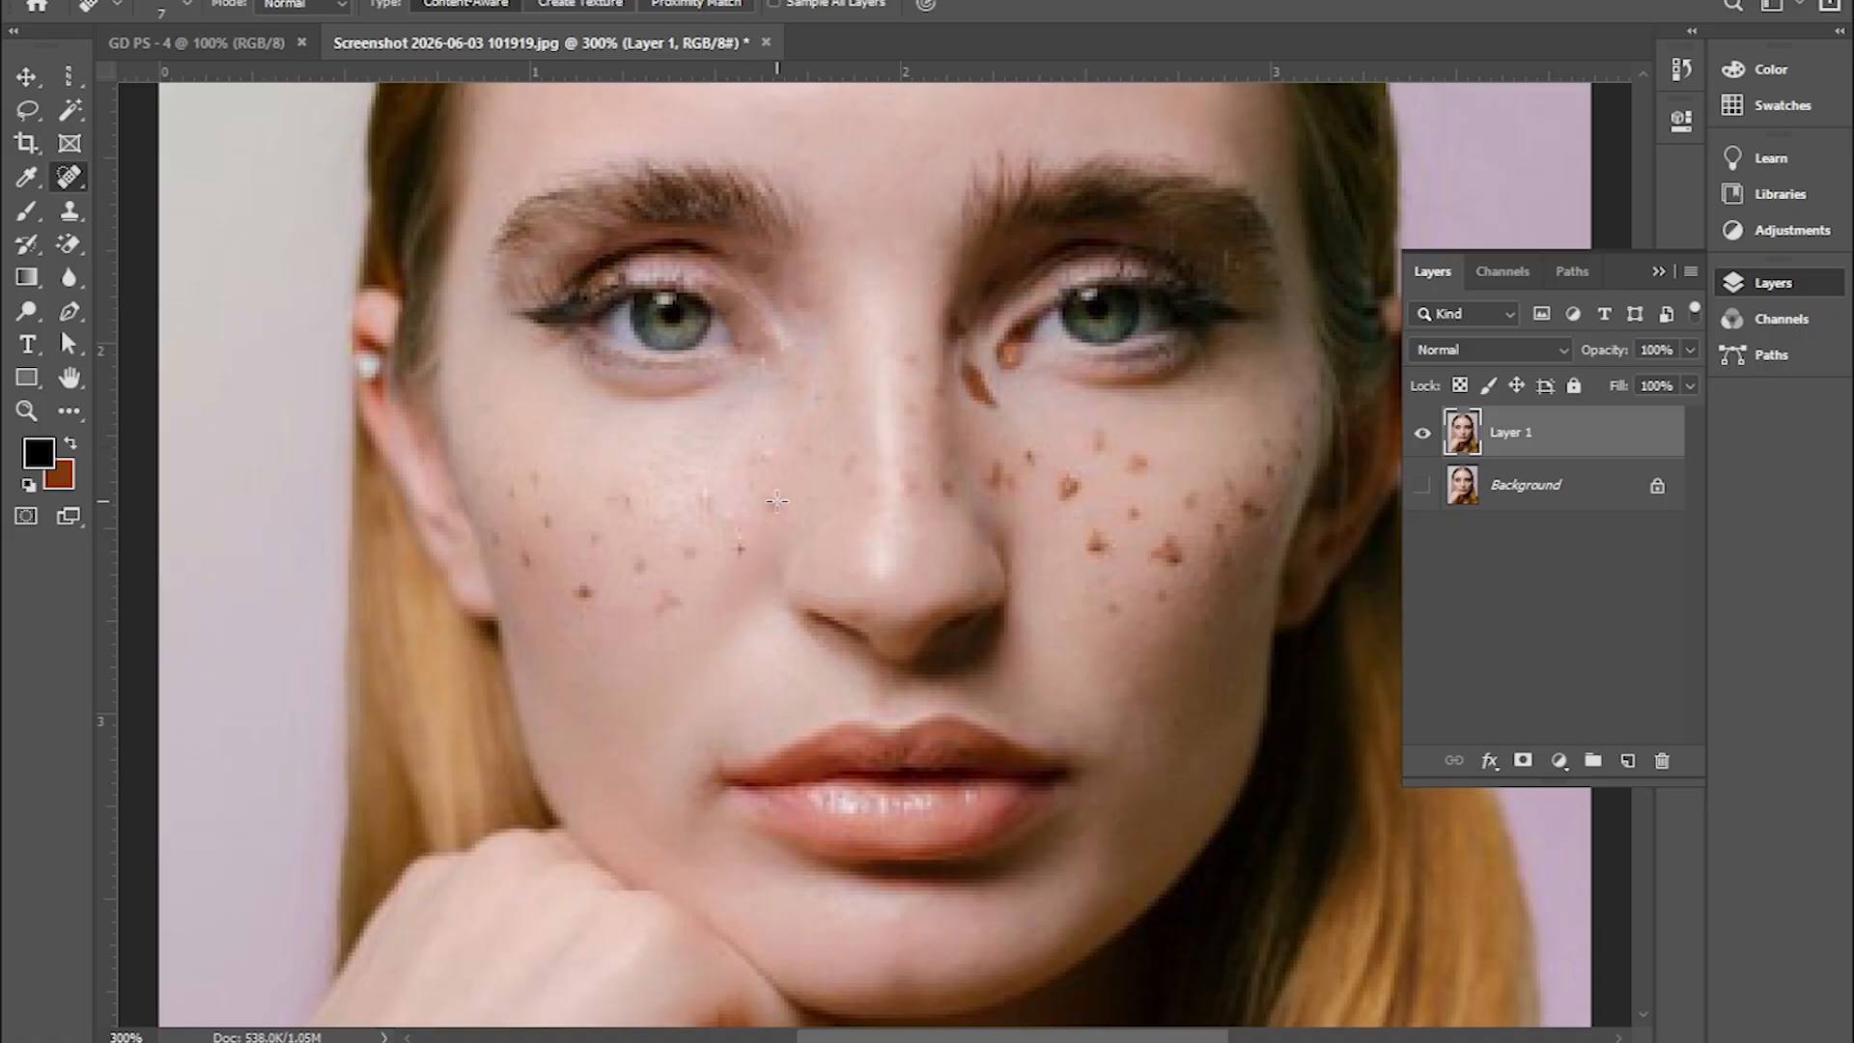
left_click(762, 455)
Heal the freckles across the left-hand cheek out to its outer edge and undo the last unwanted stroke.
left_click(690, 551)
left_click(631, 503)
left_click(635, 560)
left_click(658, 611)
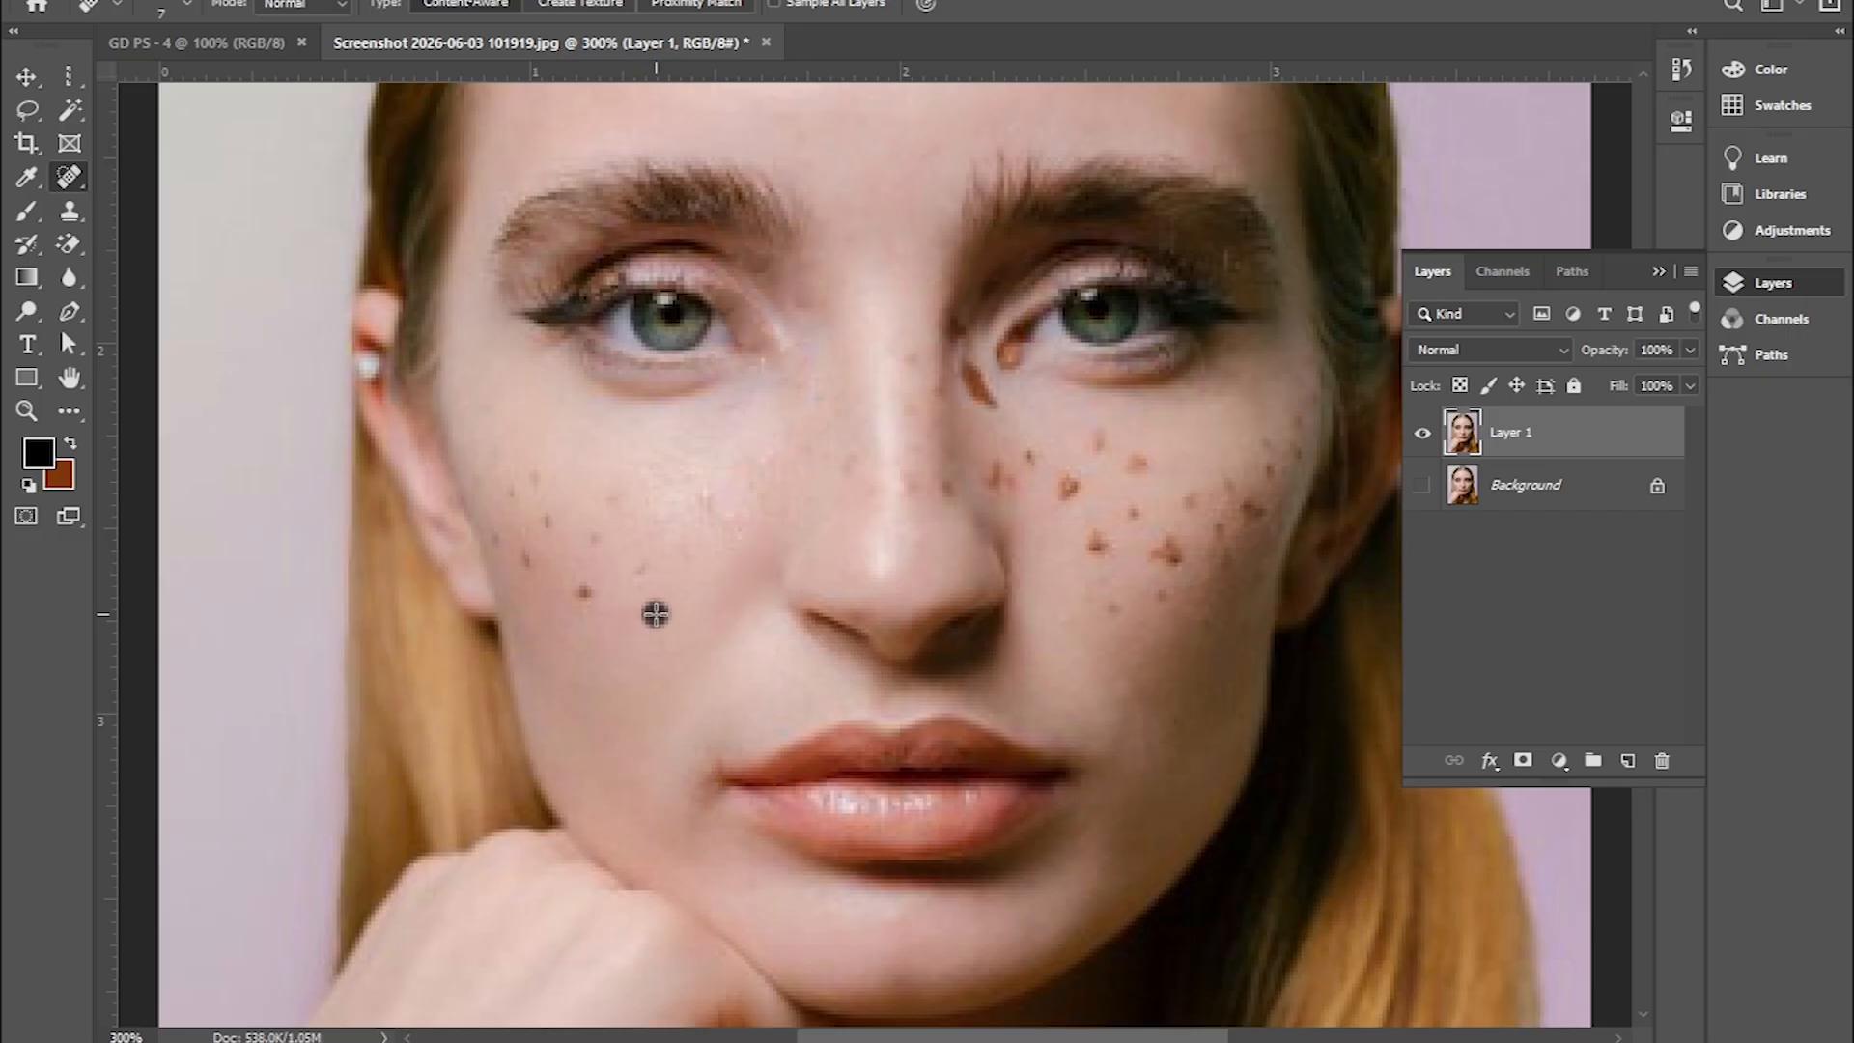
left_click(596, 536)
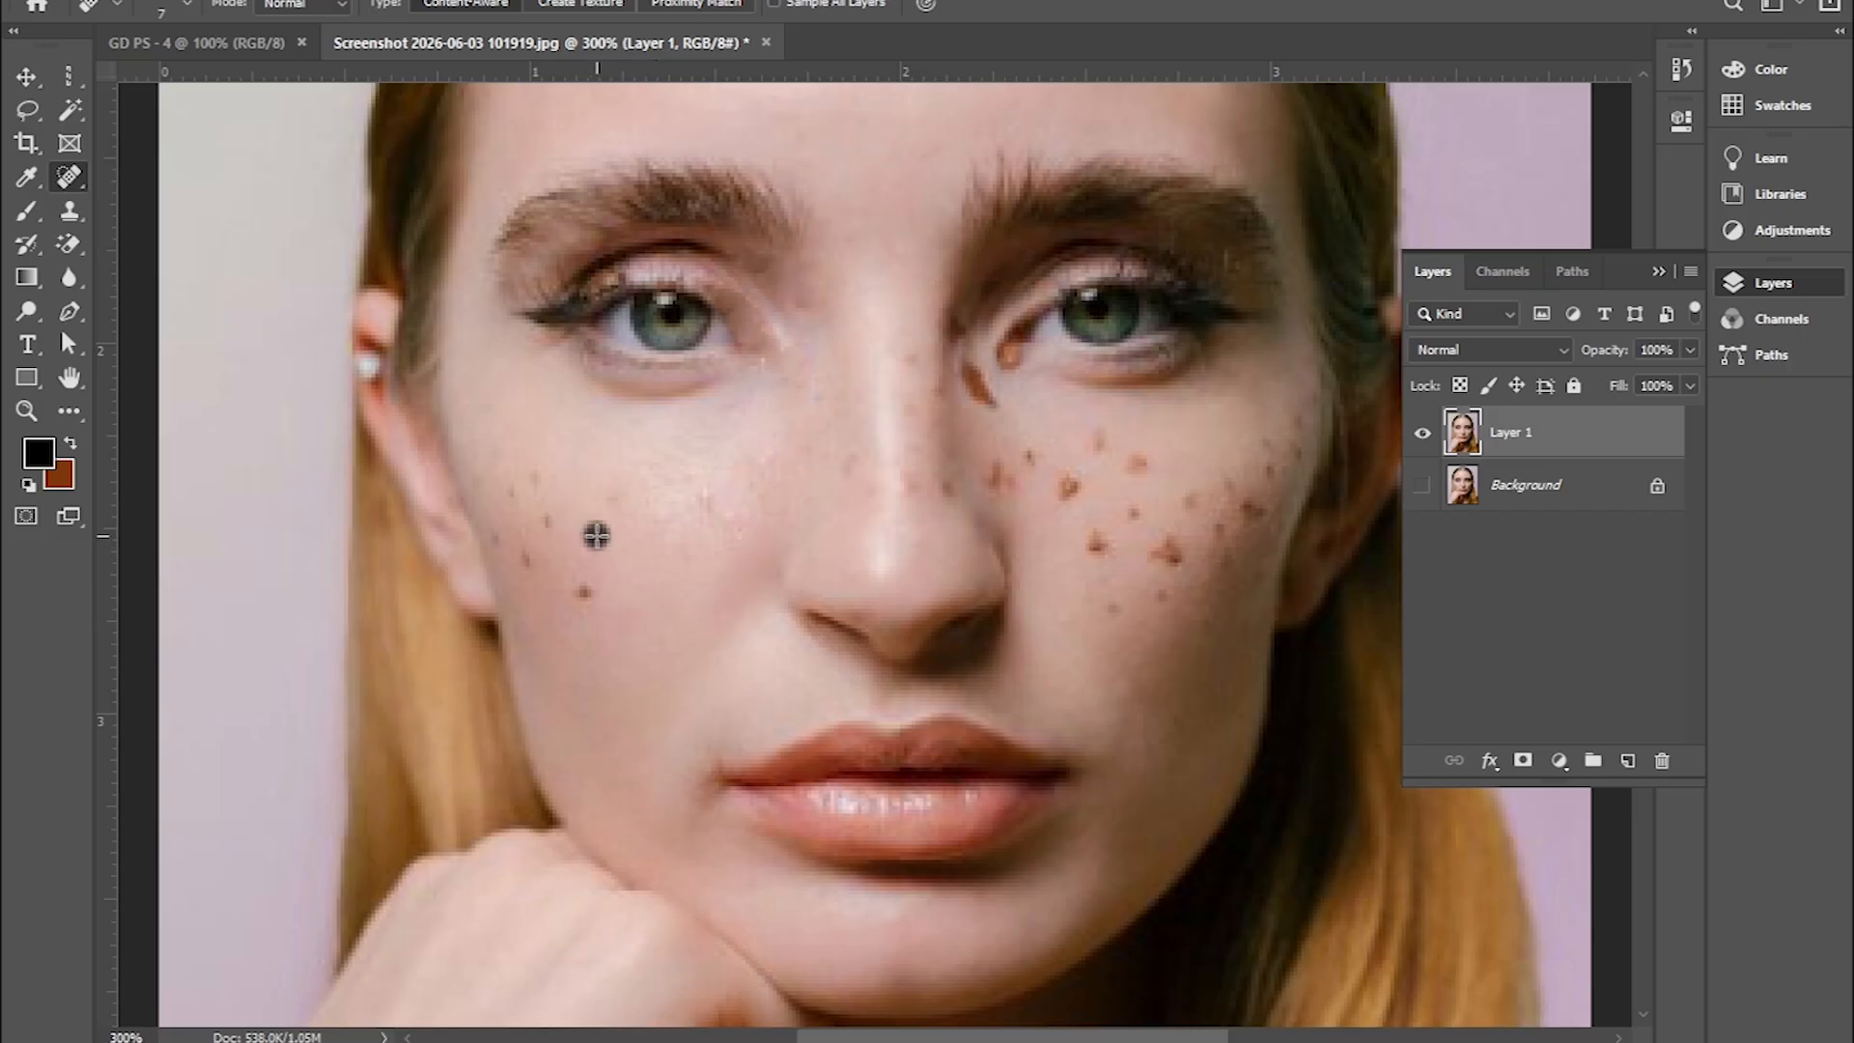
left_click(586, 589)
left_click(531, 478)
left_click(525, 548)
left_click(496, 538)
left_click(526, 560)
left_click(578, 595)
key("ctrl+z")
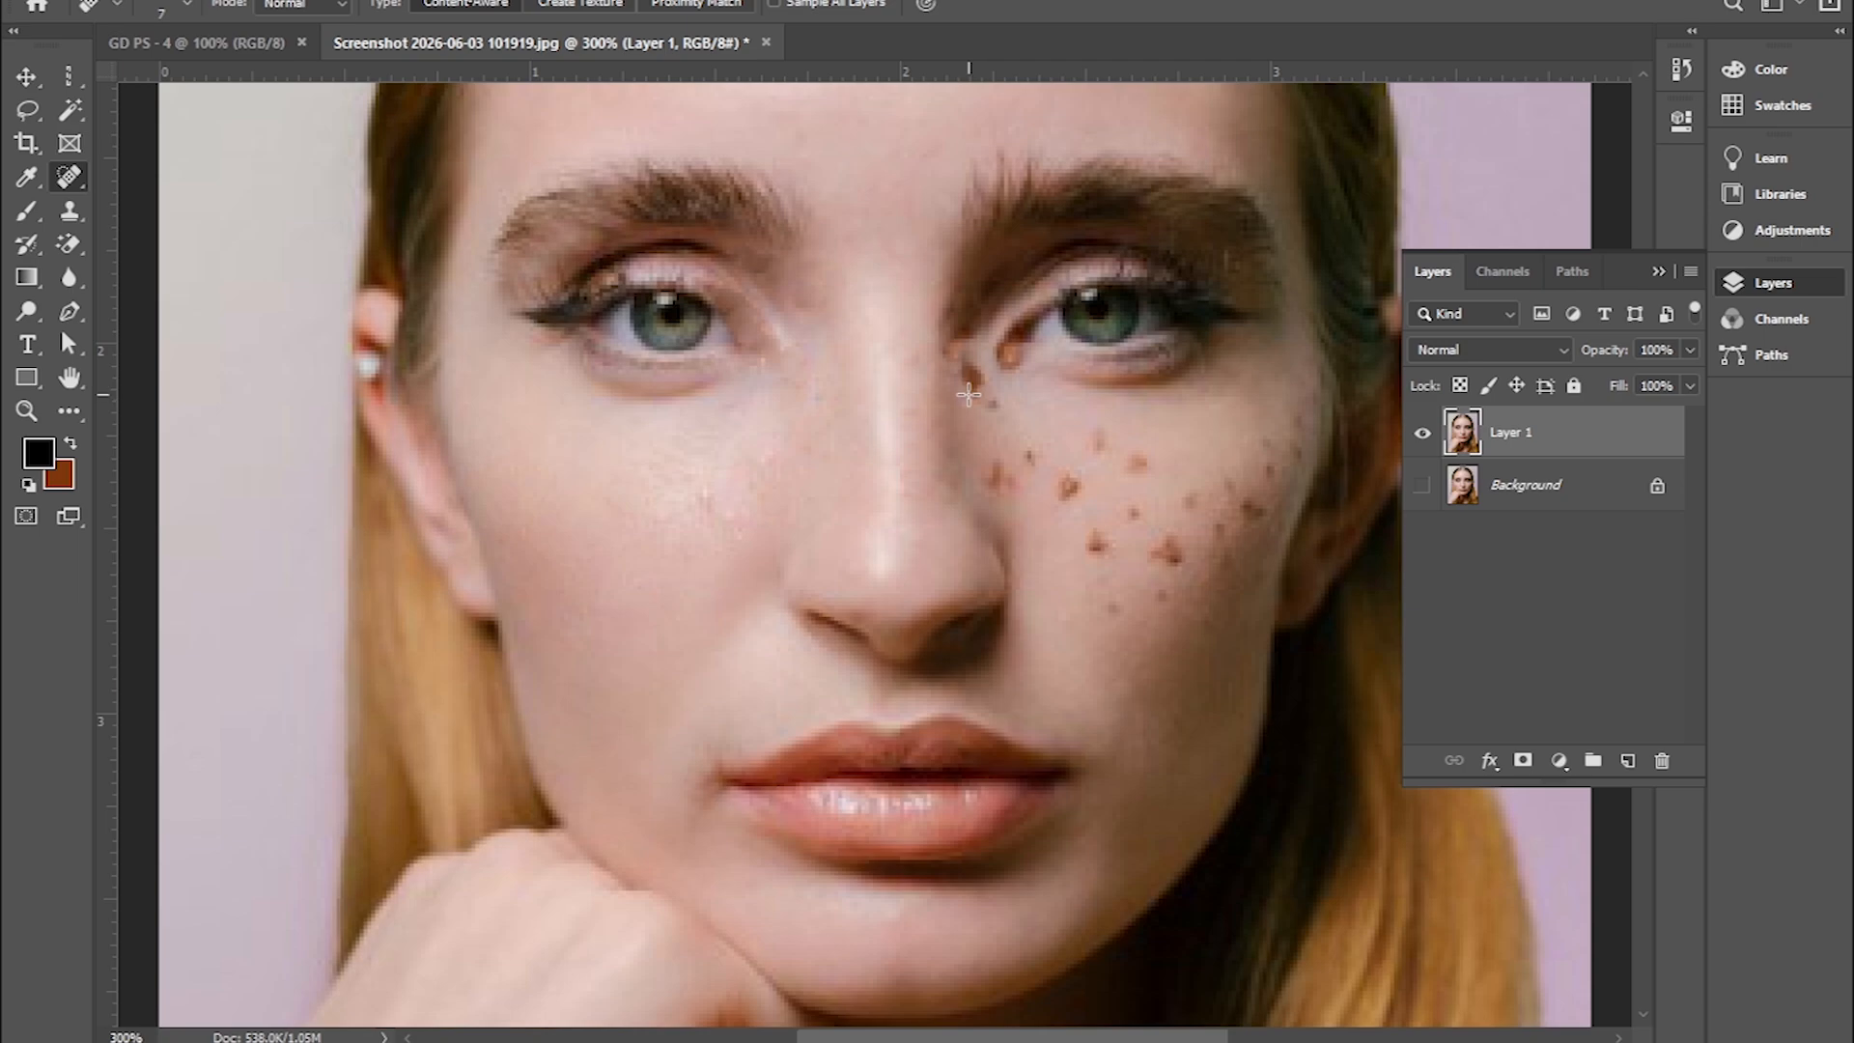
Heal the mark at the right-hand eye's inner corner and the spots between the nose and the cheek.
left_click(1007, 353)
left_click(996, 485)
left_click(1028, 454)
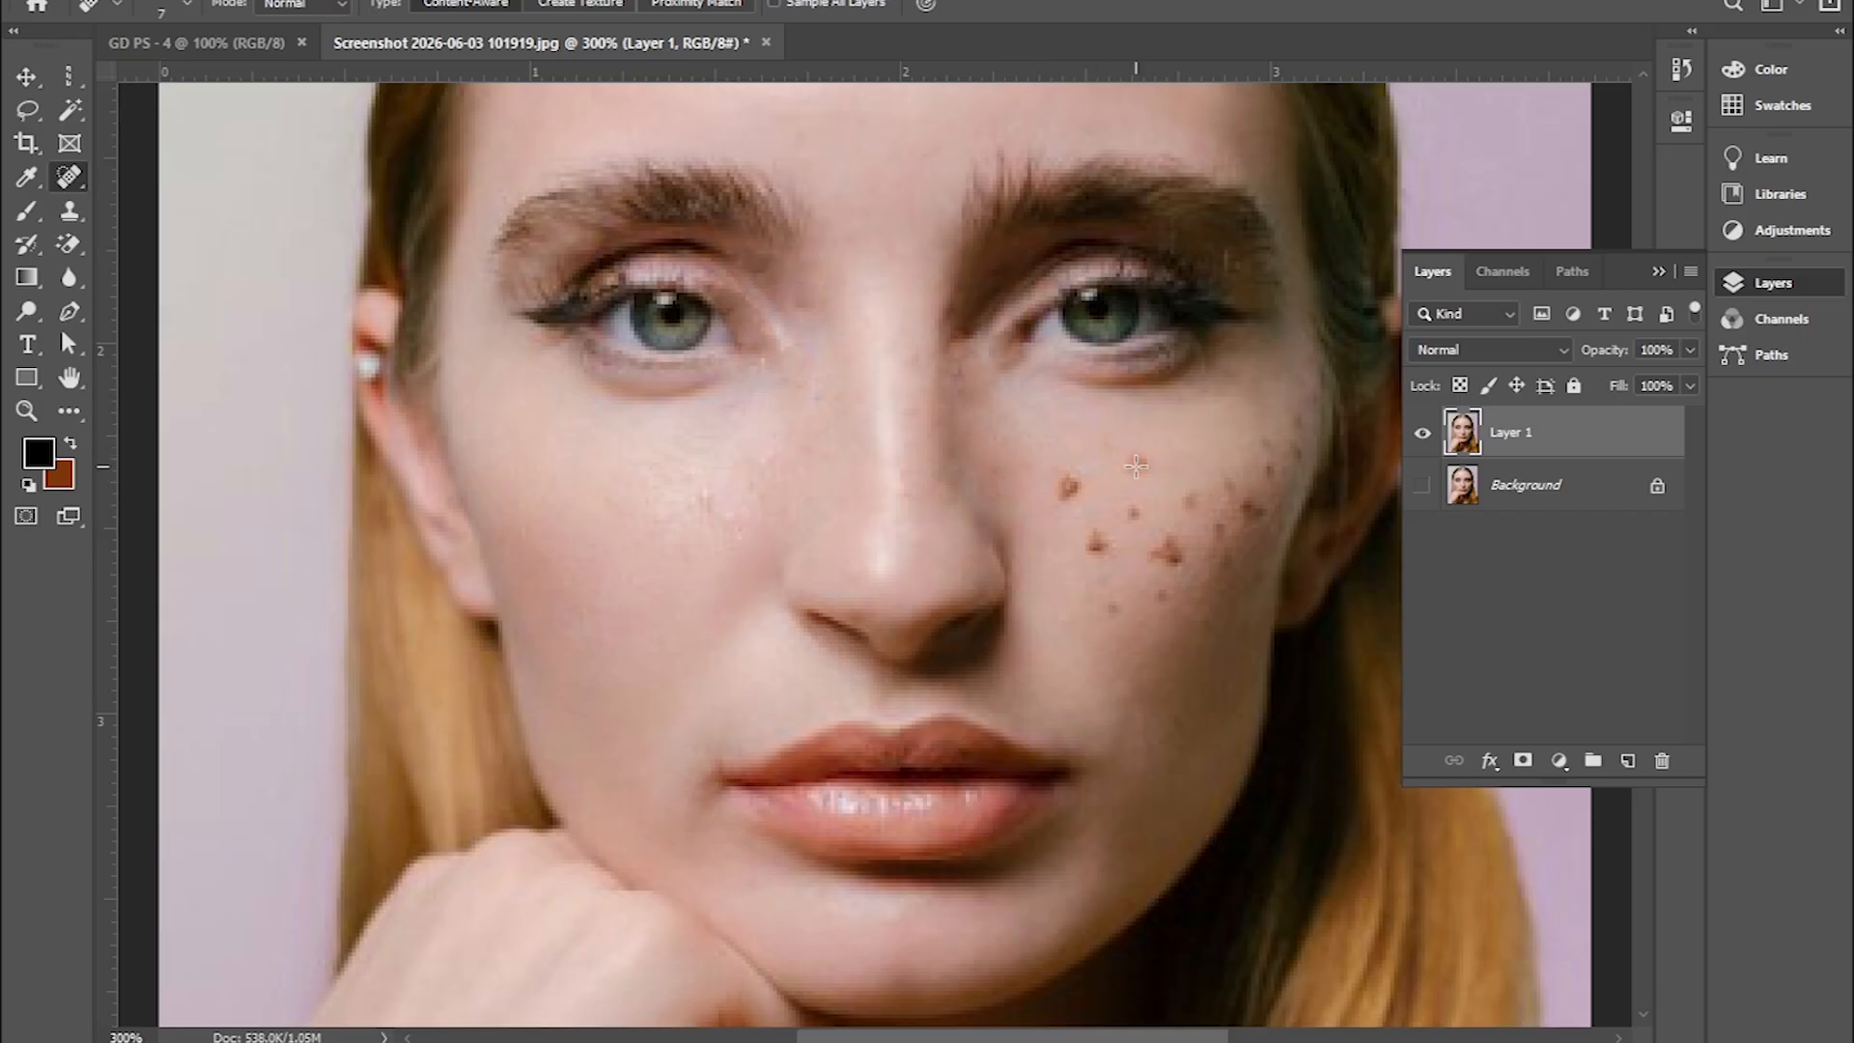
Heal the large and small freckles across the middle of the right-hand cheek.
left_click(1067, 483)
left_click(1139, 459)
left_click(1090, 535)
left_click(1088, 546)
left_click(1110, 549)
left_click(1156, 552)
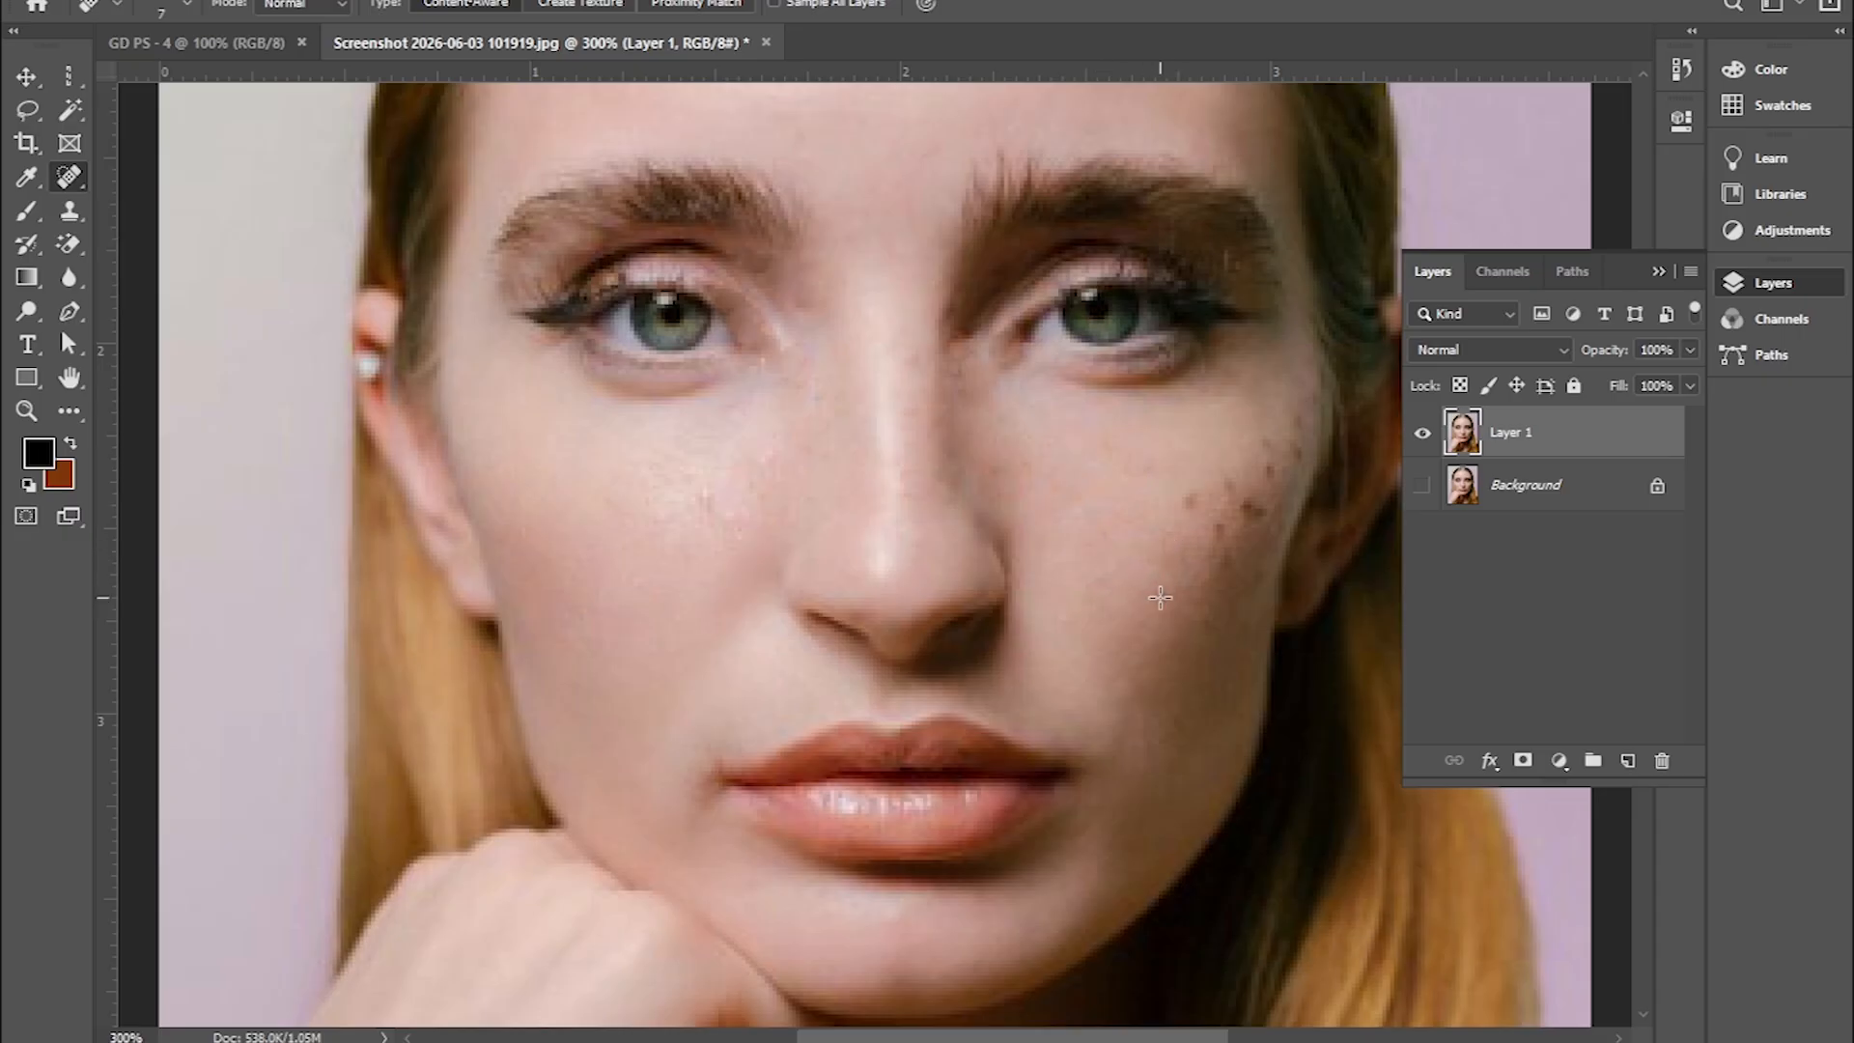
Heal the remaining cluster of dark freckles on the outer part of the right-hand cheek.
left_click(1212, 527)
left_click(1255, 519)
left_click(1257, 500)
left_click(1248, 512)
left_click(1234, 484)
left_click(1271, 471)
key("ctrl+minus")
key("ctrl+minus")
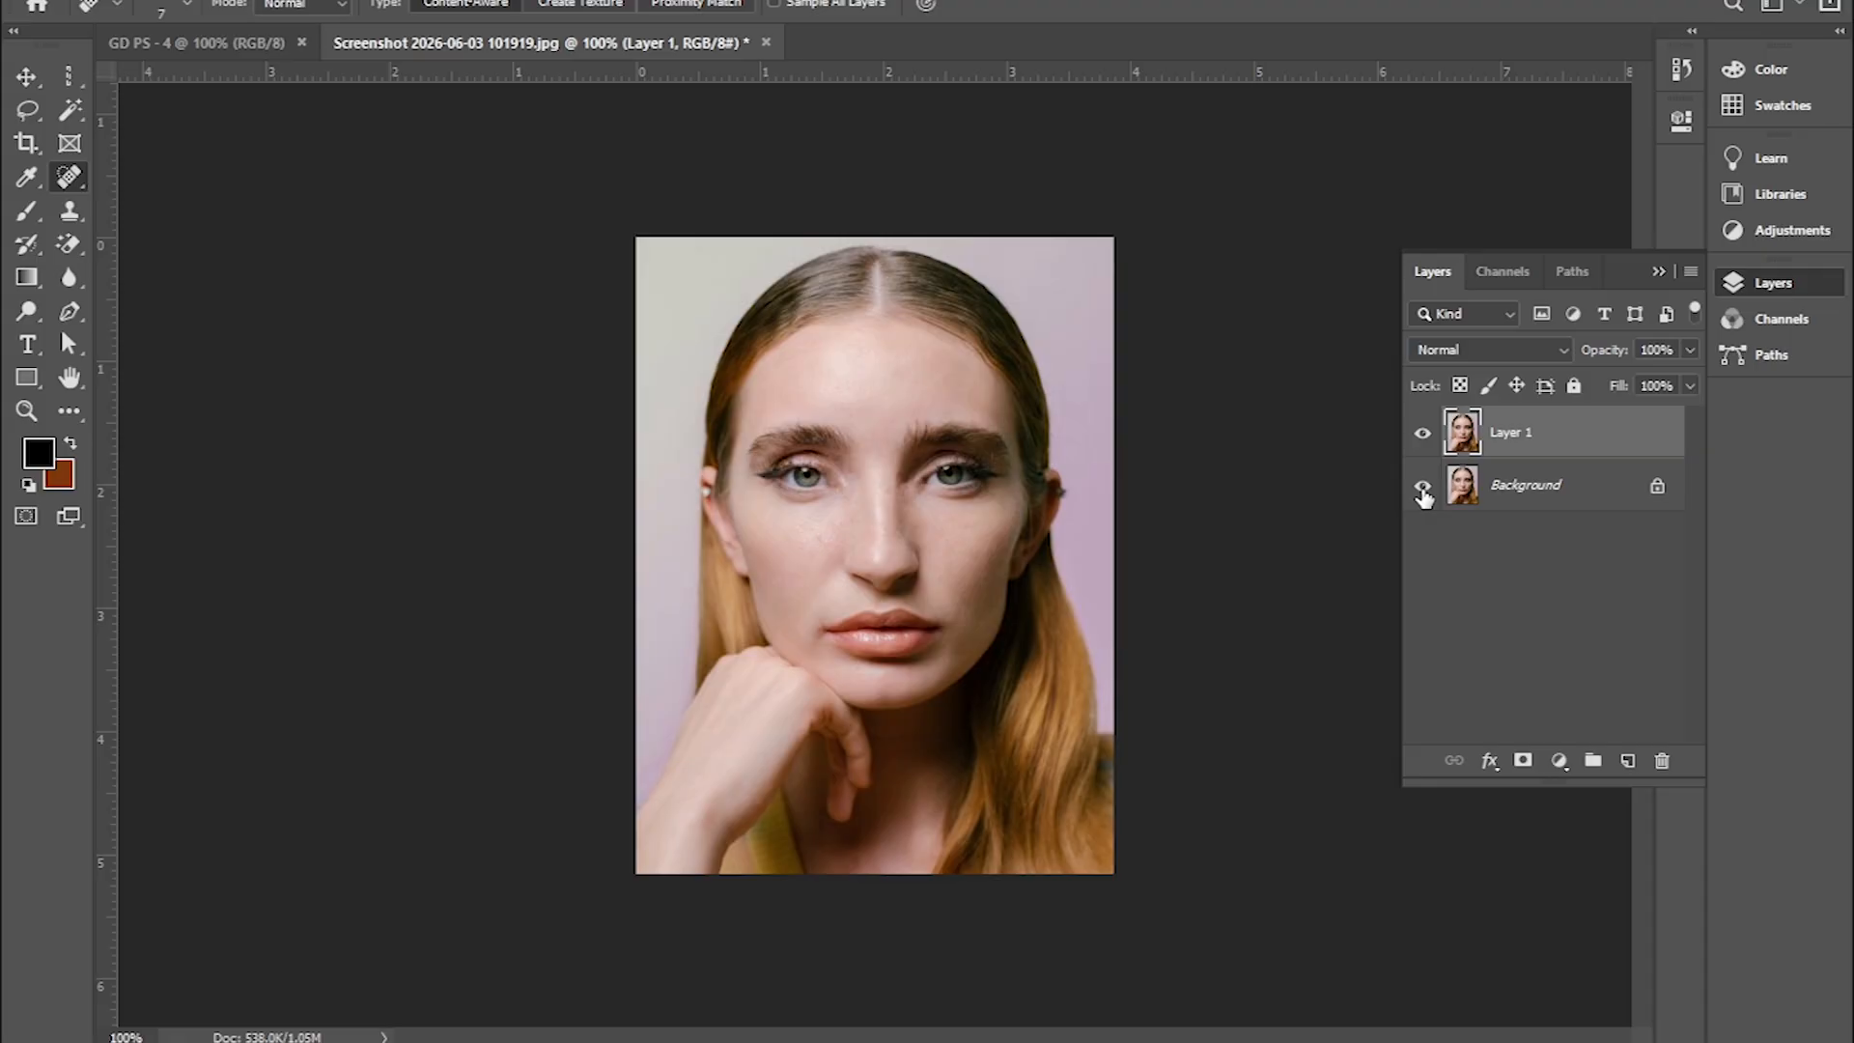
Toggle the visibility of the retouched layer and the background to compare the portrait before and after healing.
left_click(1426, 435)
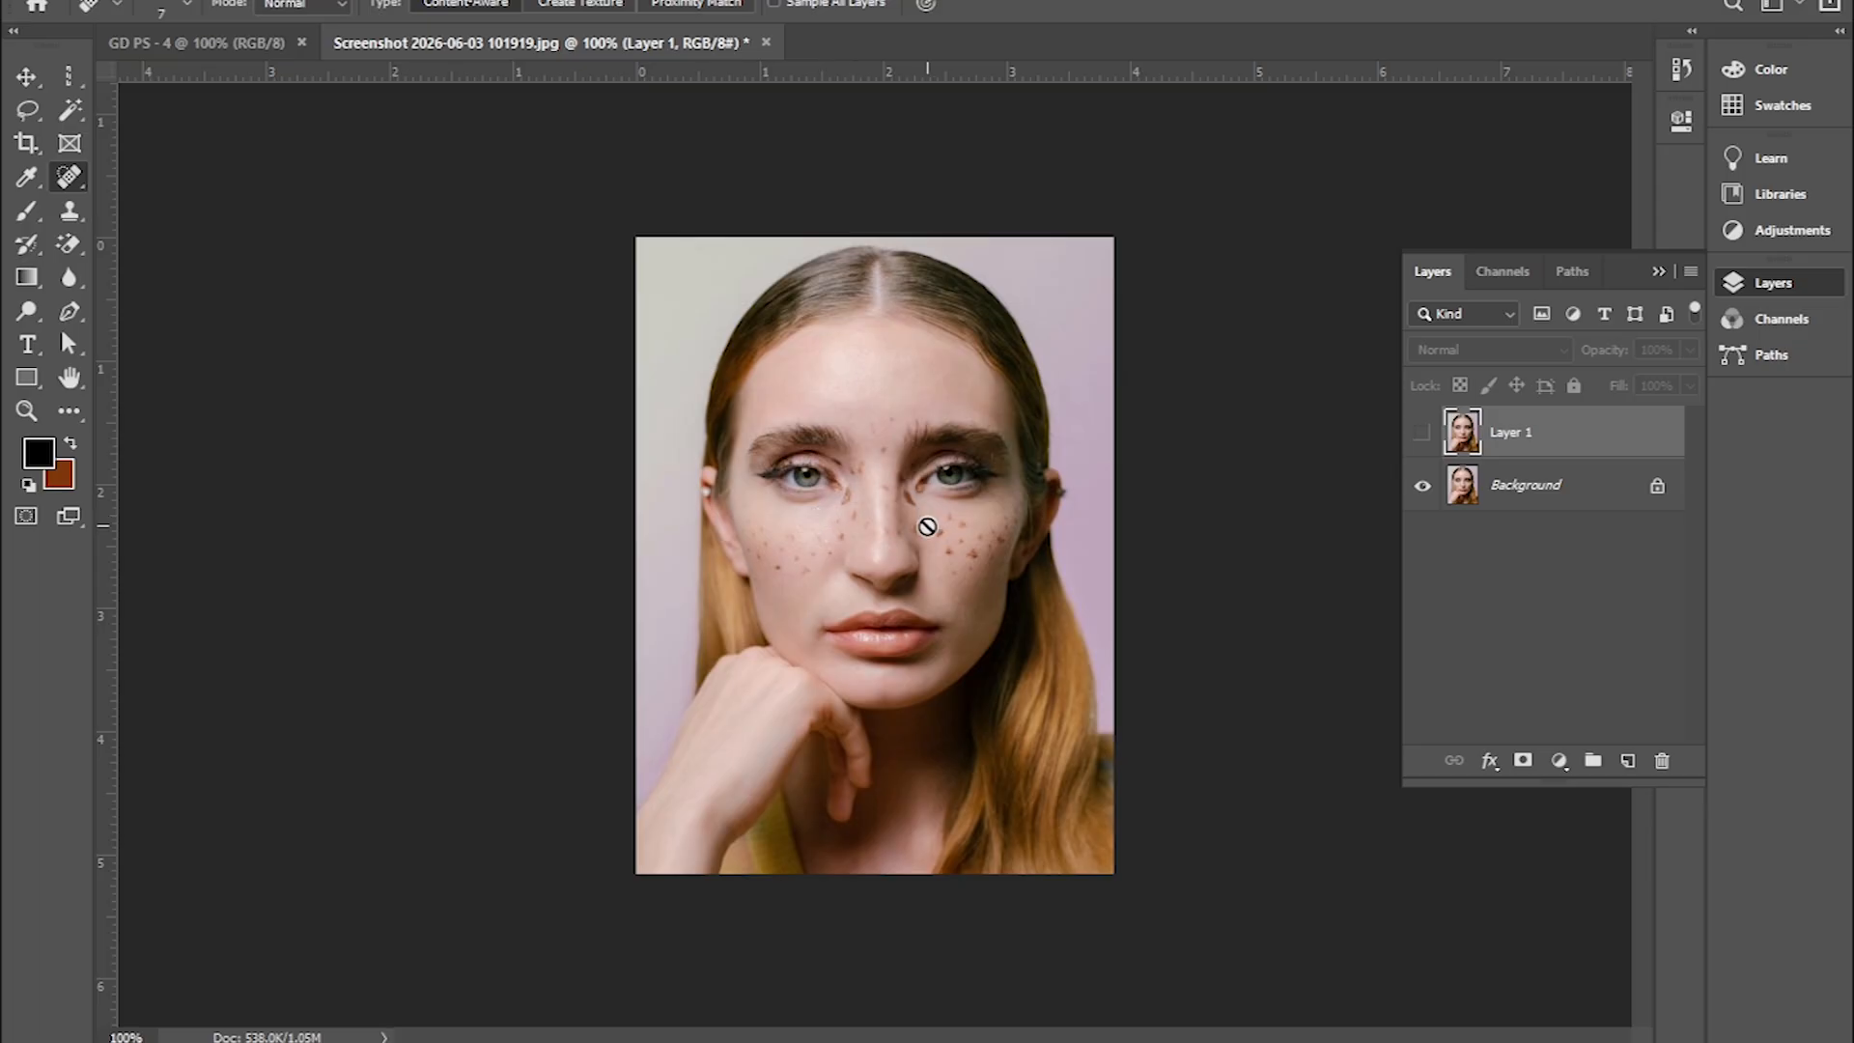
left_click(1423, 434)
left_click(1423, 486)
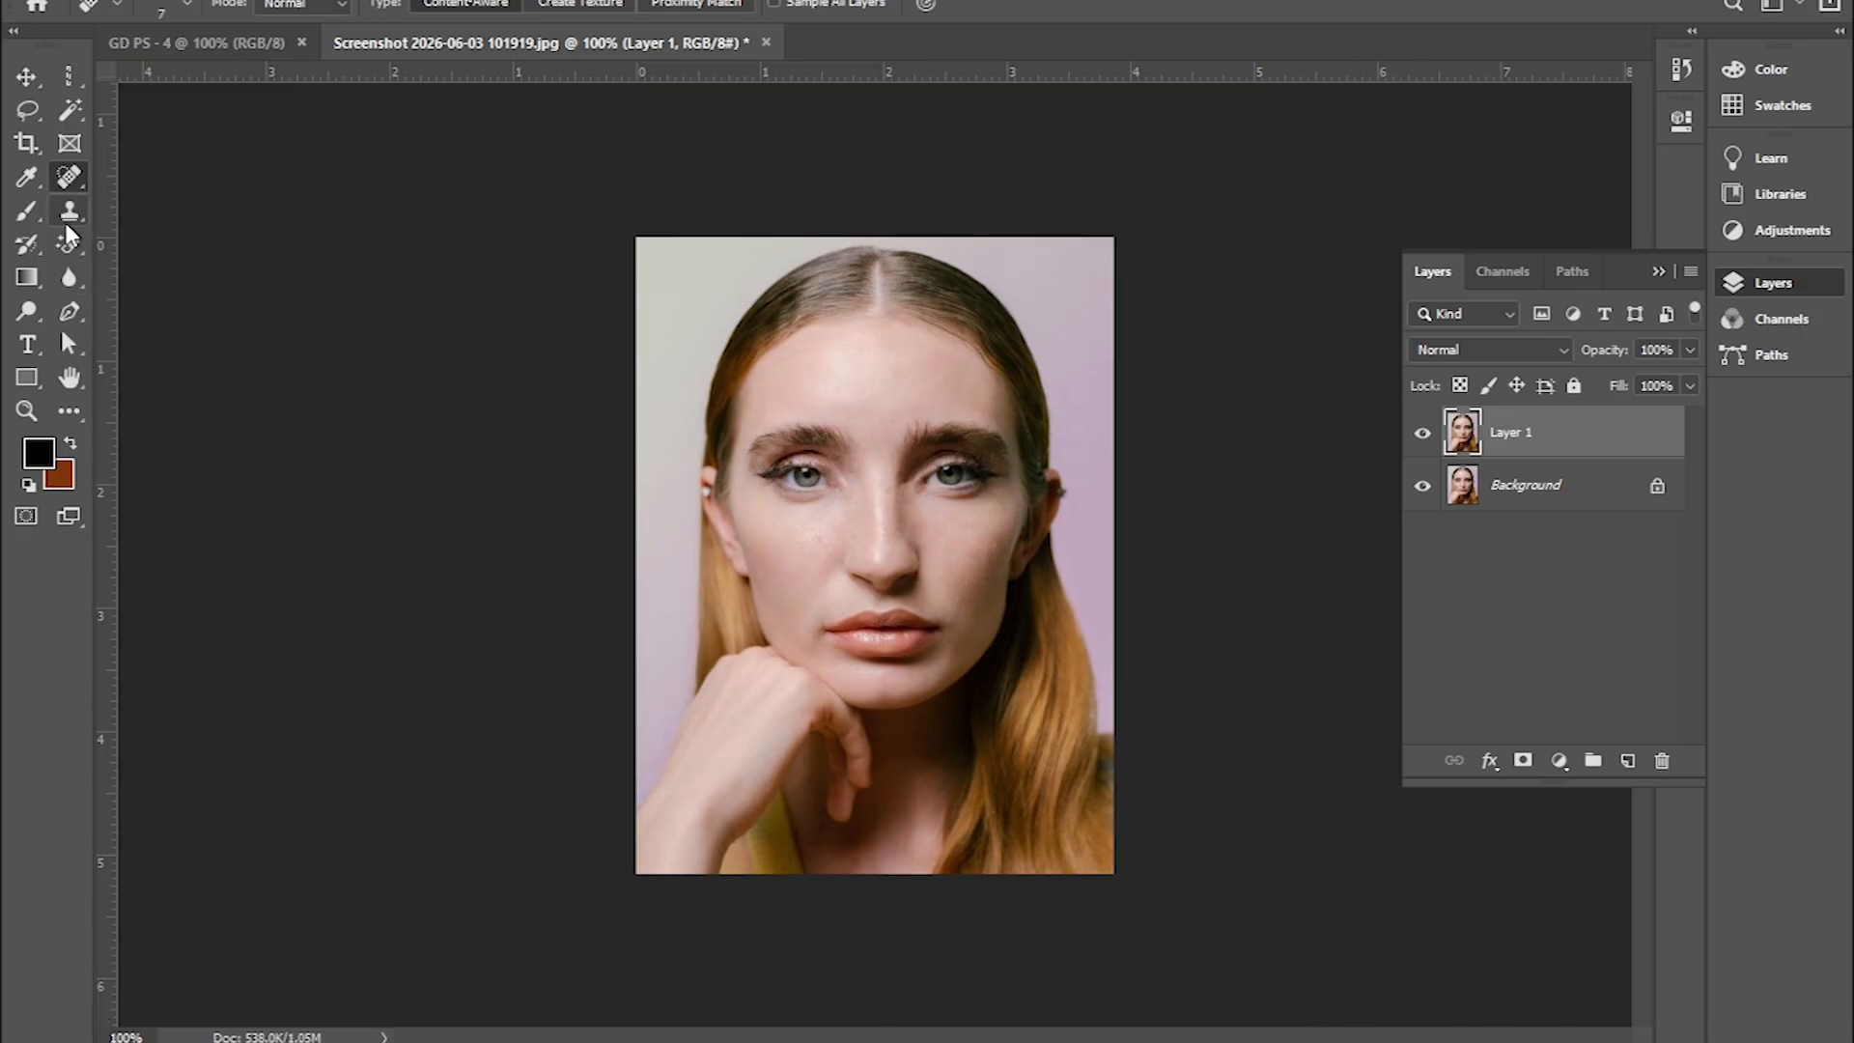
Extend the canvas on its right side to about 725 px wide with the Crop tool and move the retouched layer beside the original.
left_click(25, 145)
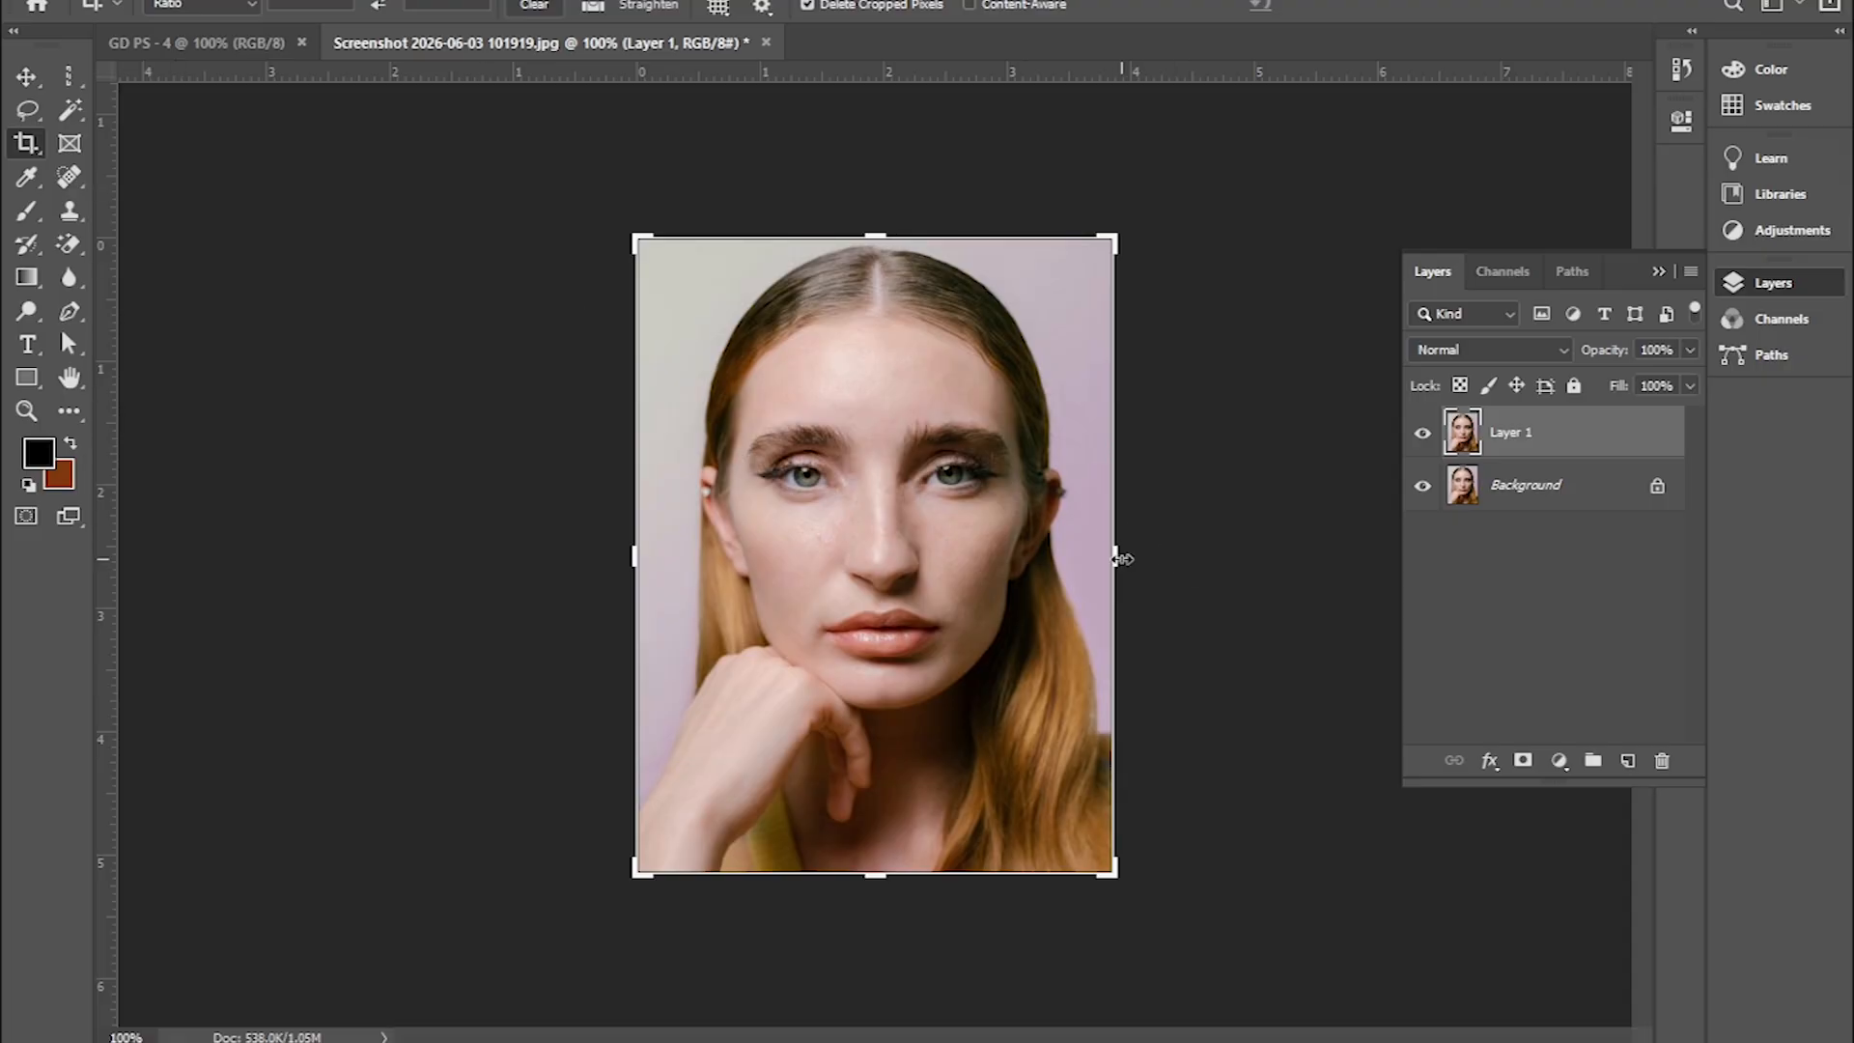
left_click_drag(1120, 556, 1349, 588)
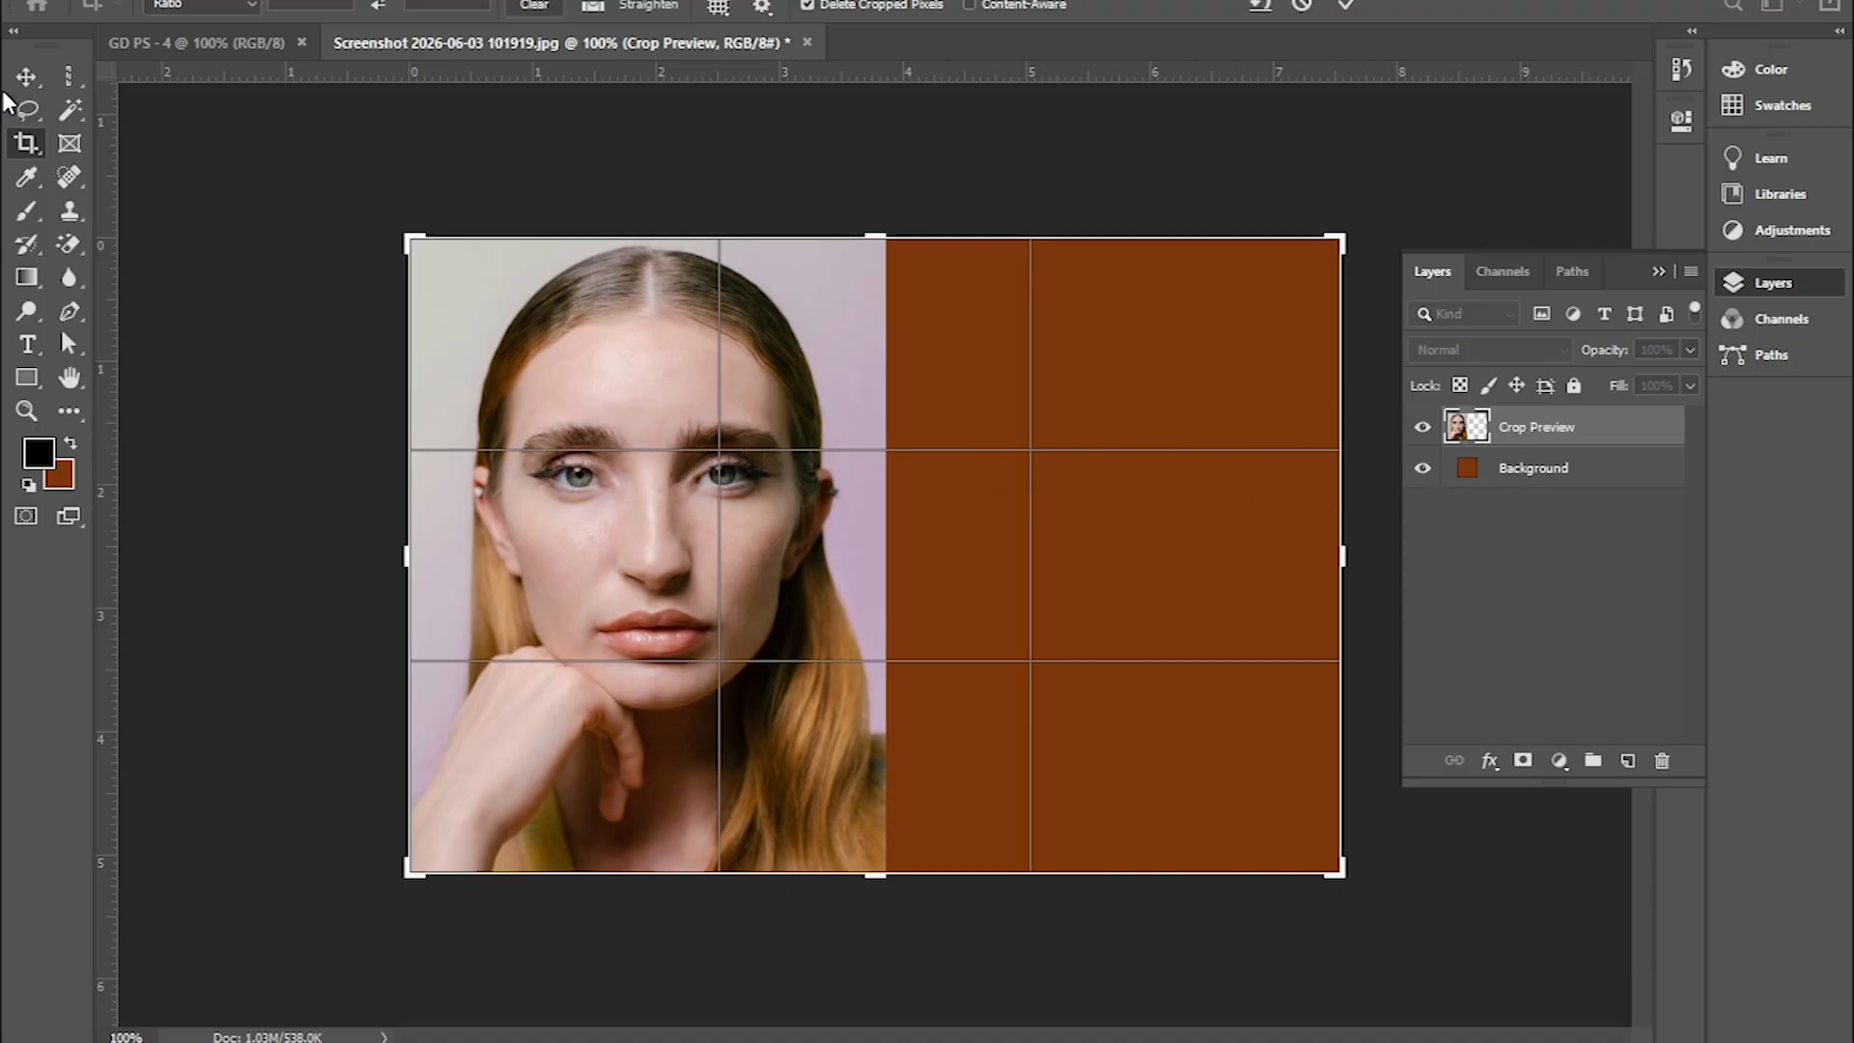
left_click(27, 78)
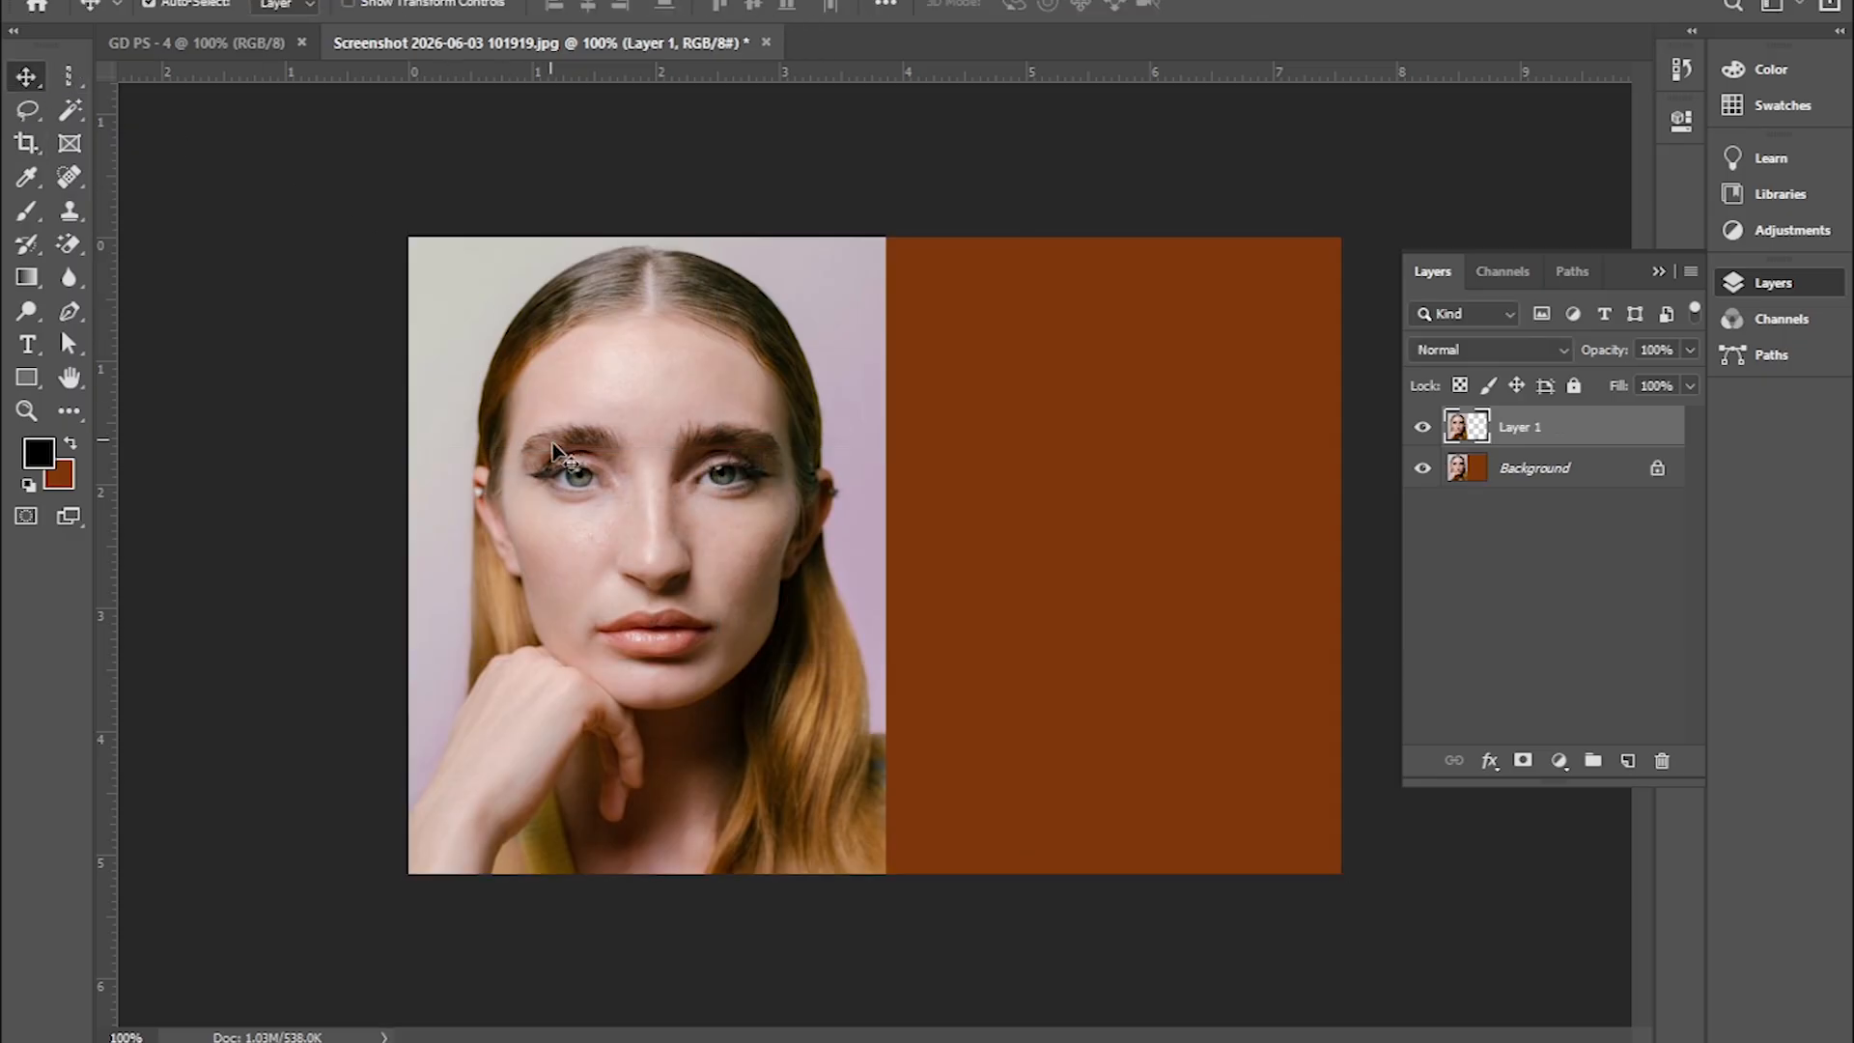
left_click_drag(584, 539, 1055, 551)
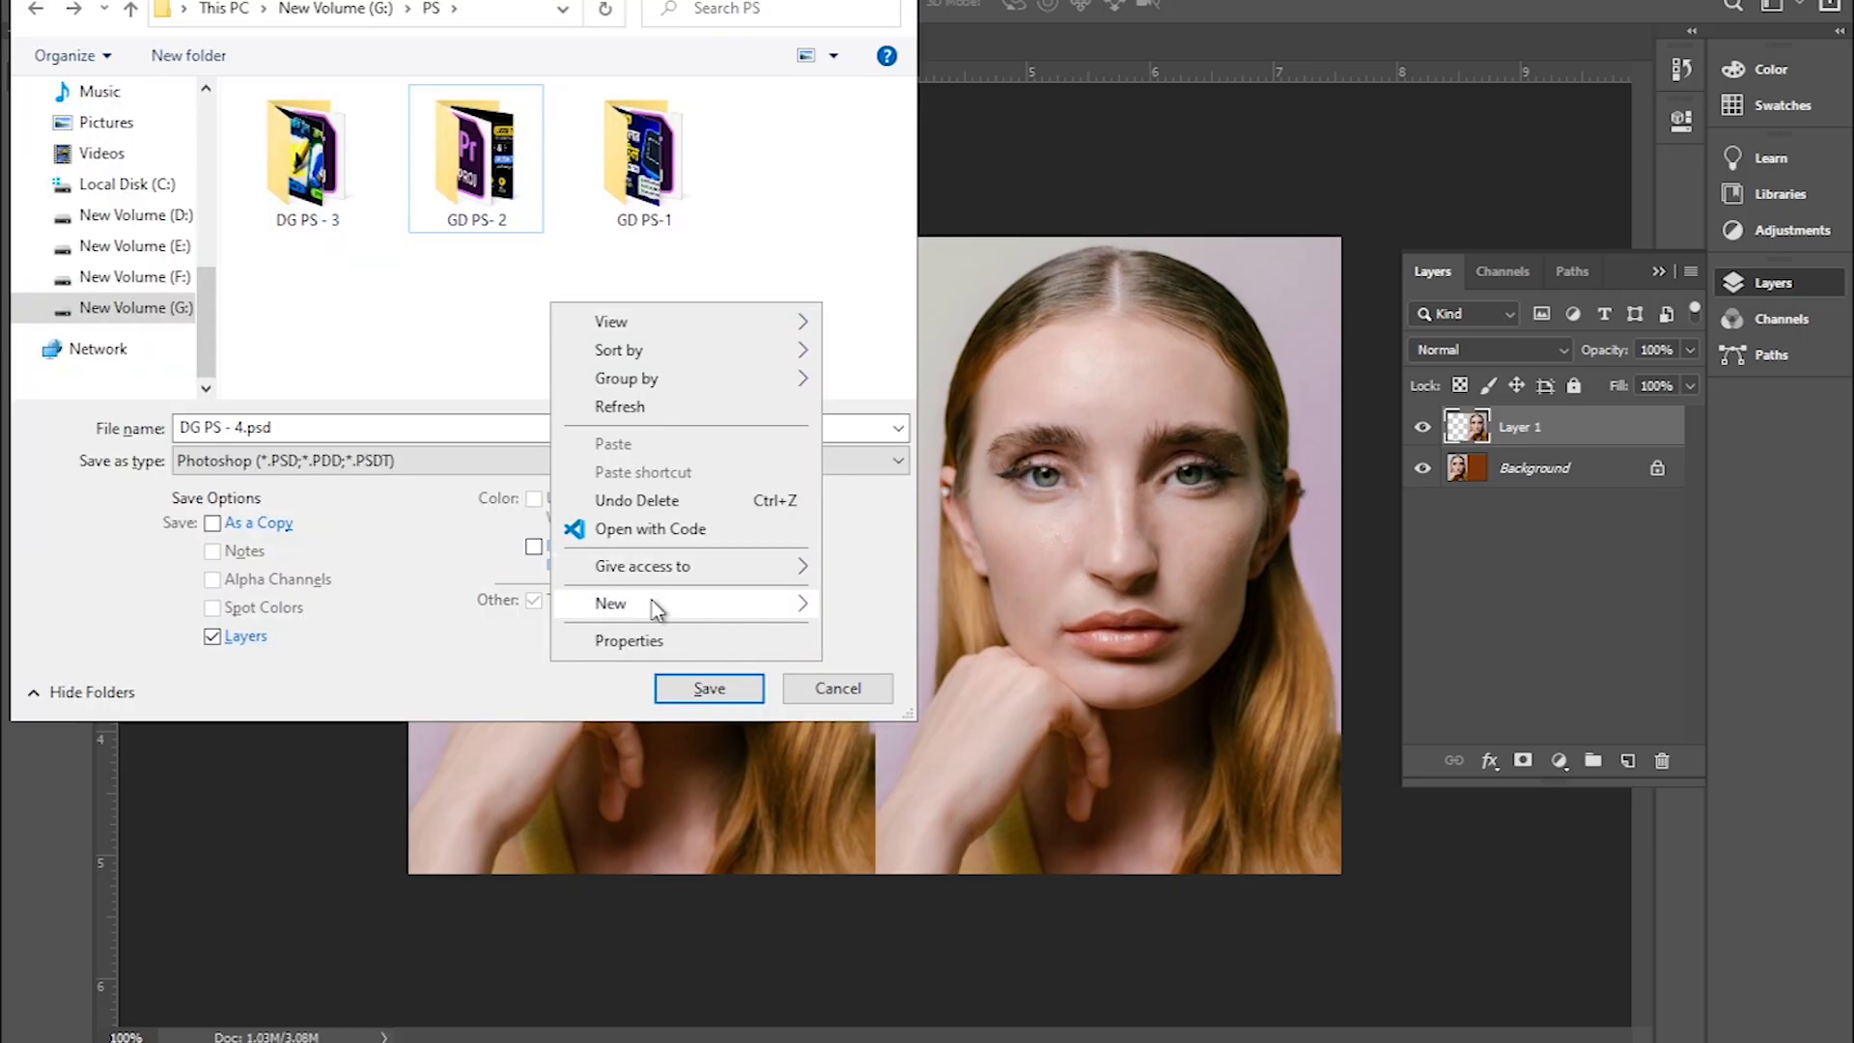
Create a new folder named "GD PS - 4" inside the PS folder on drive G: while saving the document.
mouse_move(676, 608)
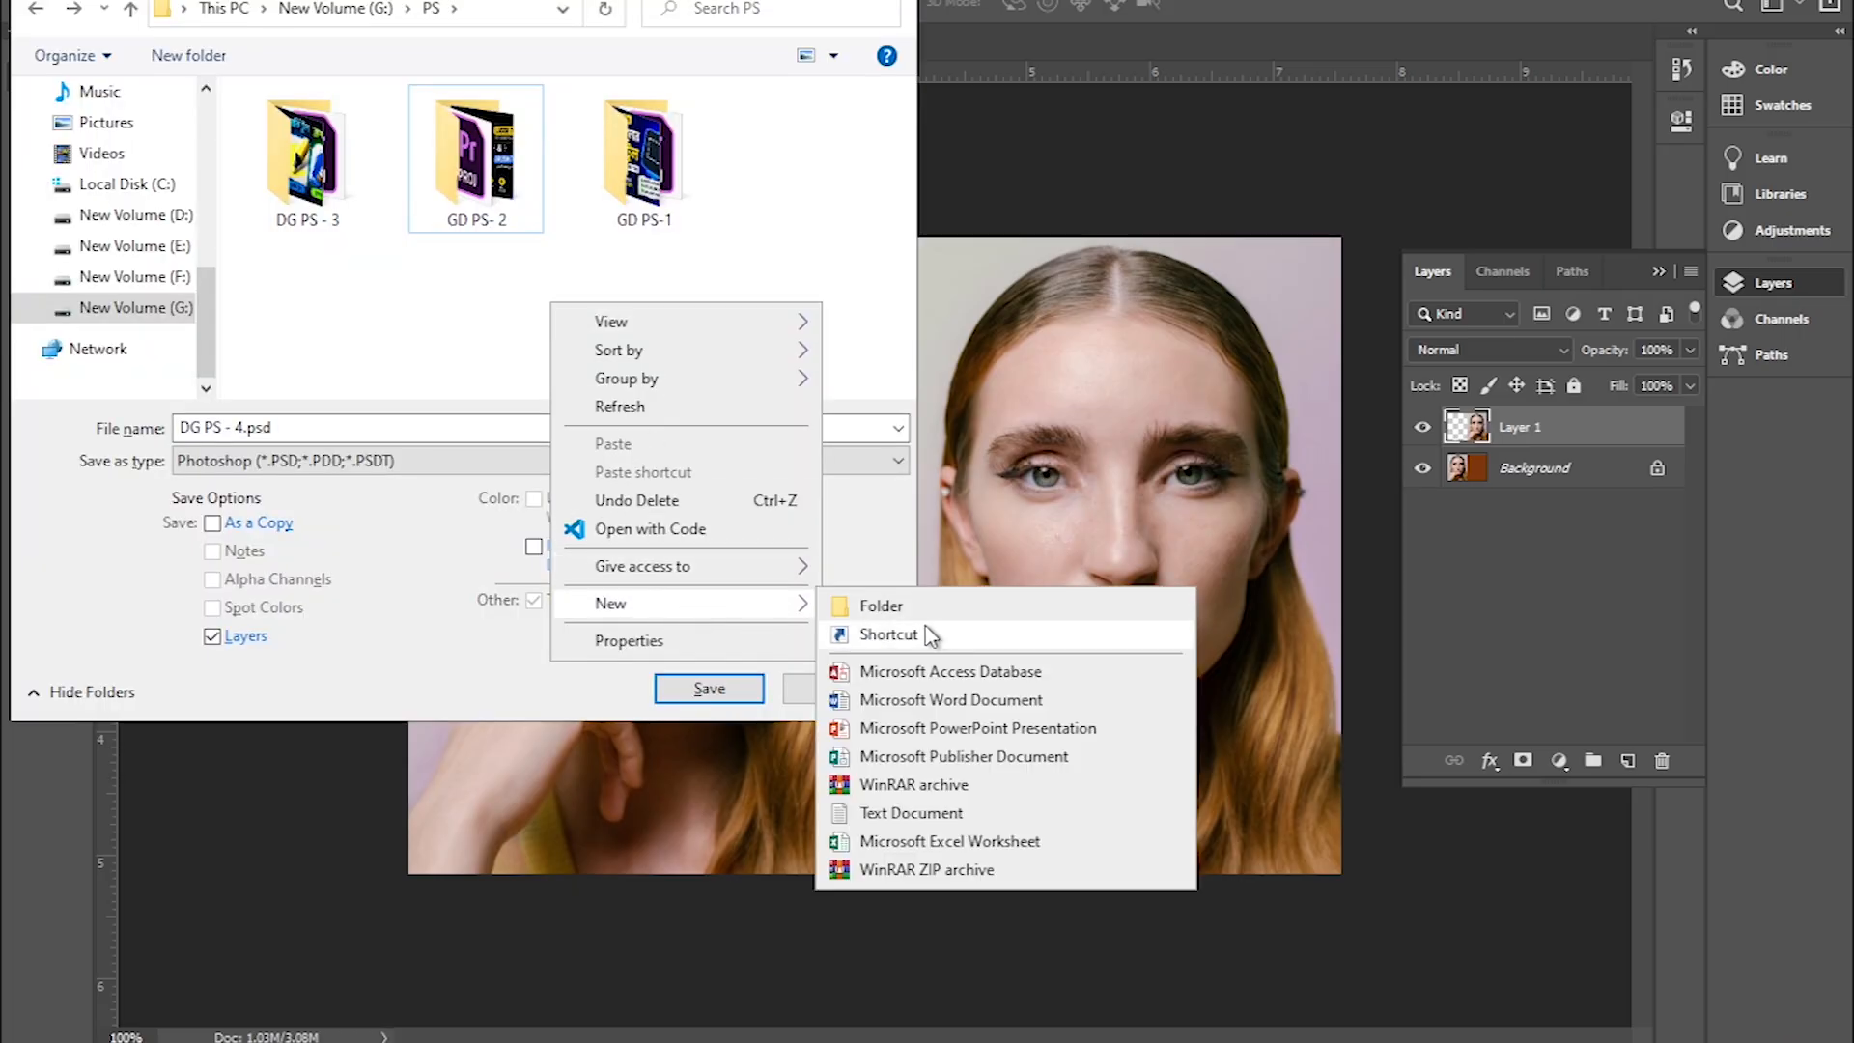
left_click(941, 604)
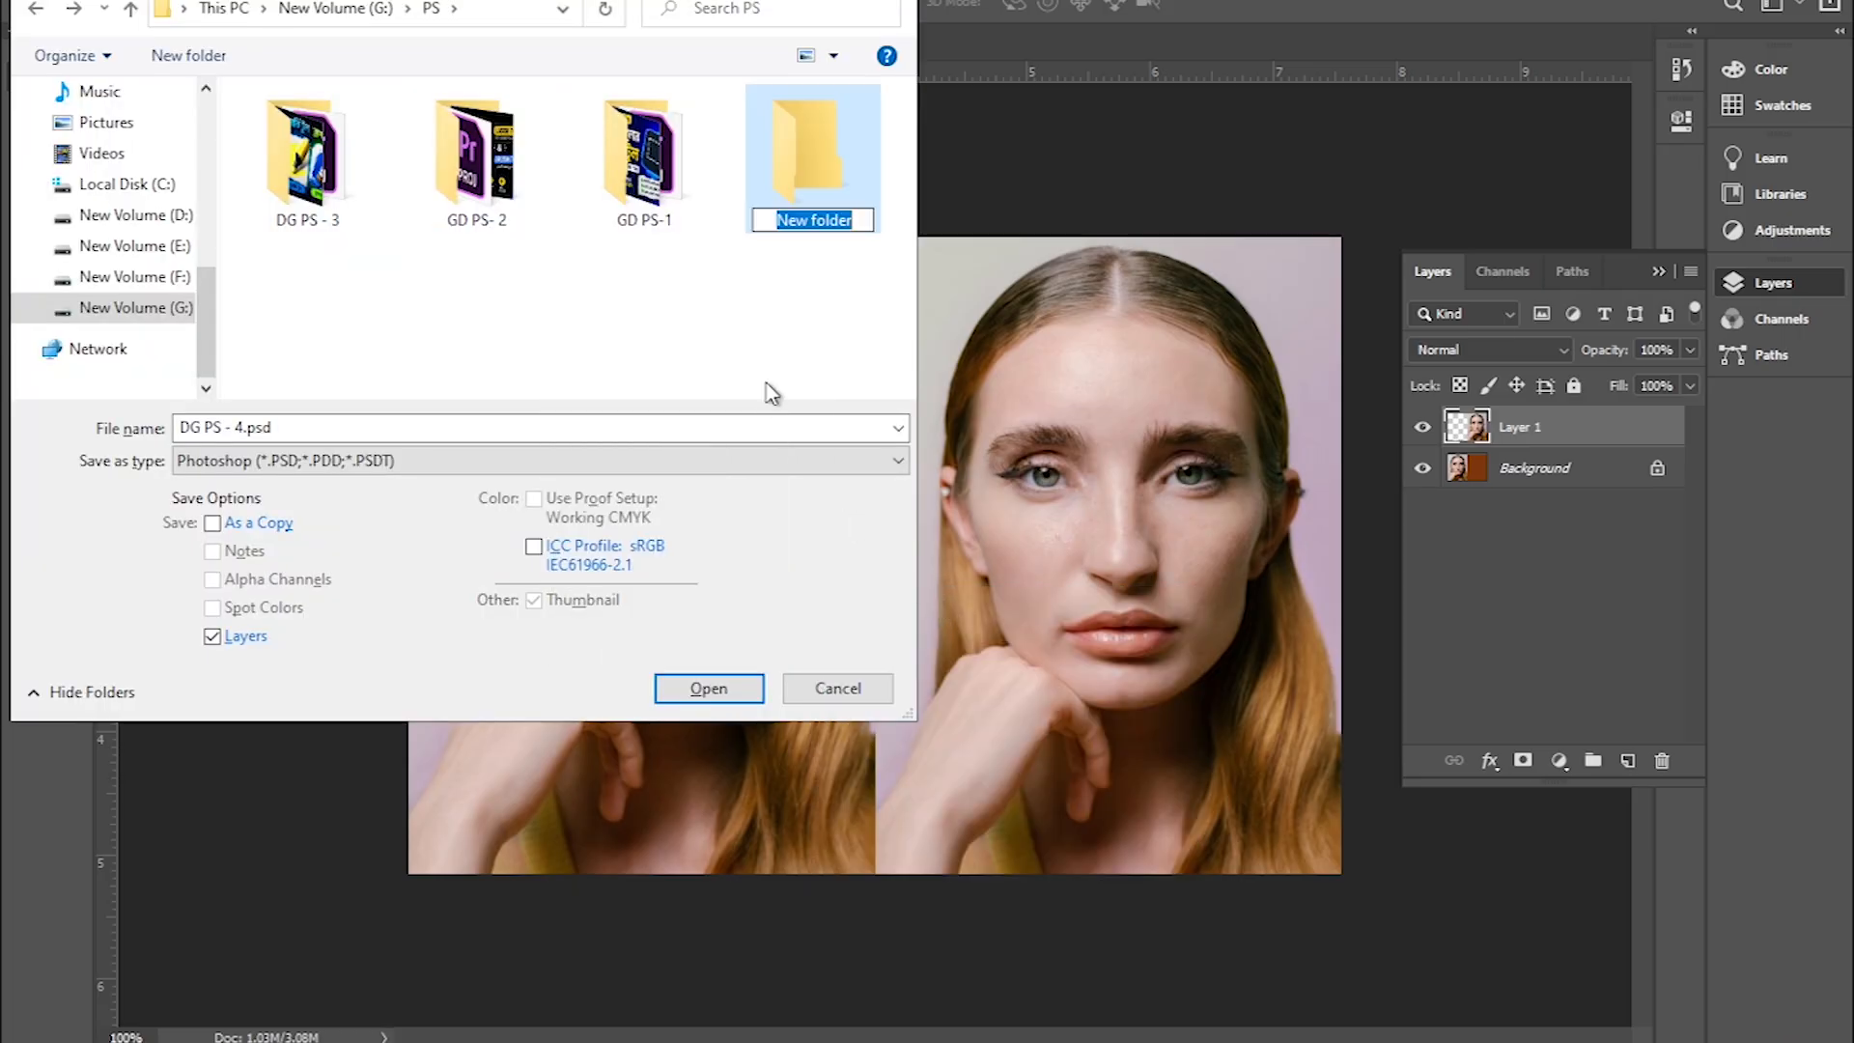
type("GD PS - 4")
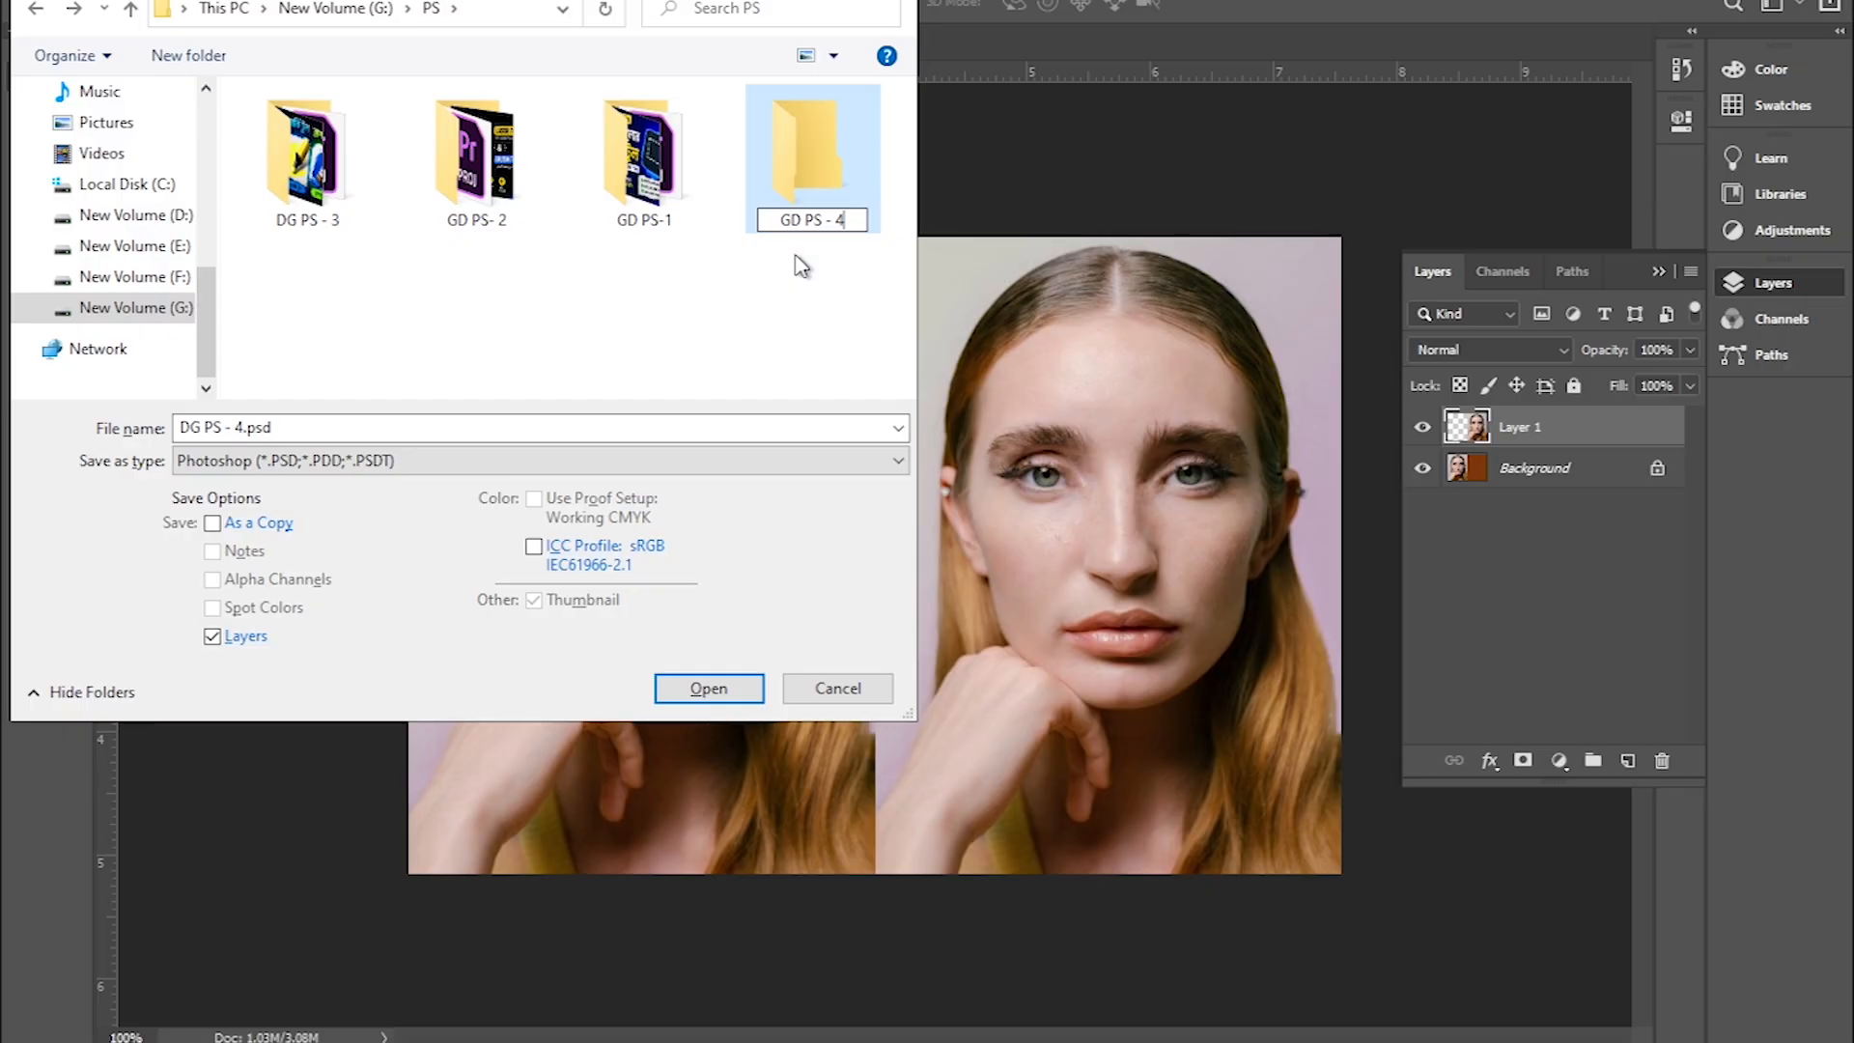
key("Return")
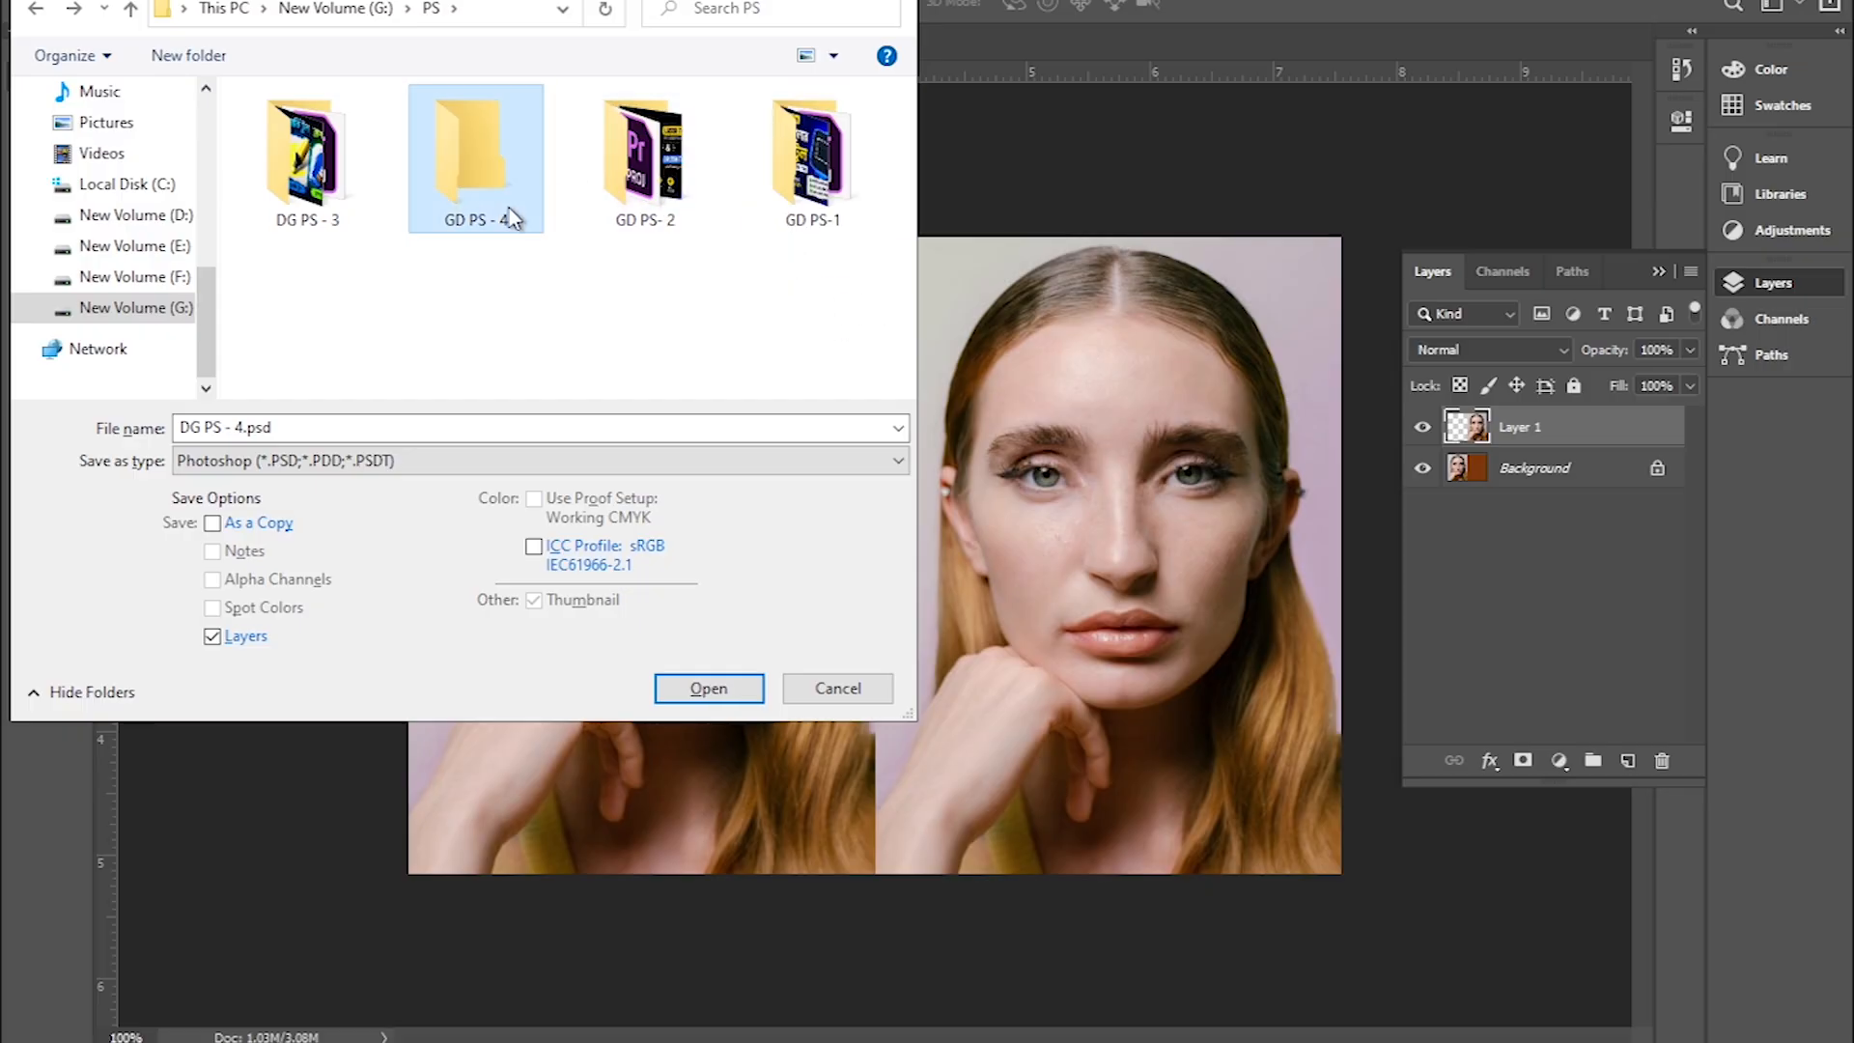
Save the document as DG PS - 4.psd in the GD PS - 4 folder with Maximize Compatibility on.
double_click(527, 210)
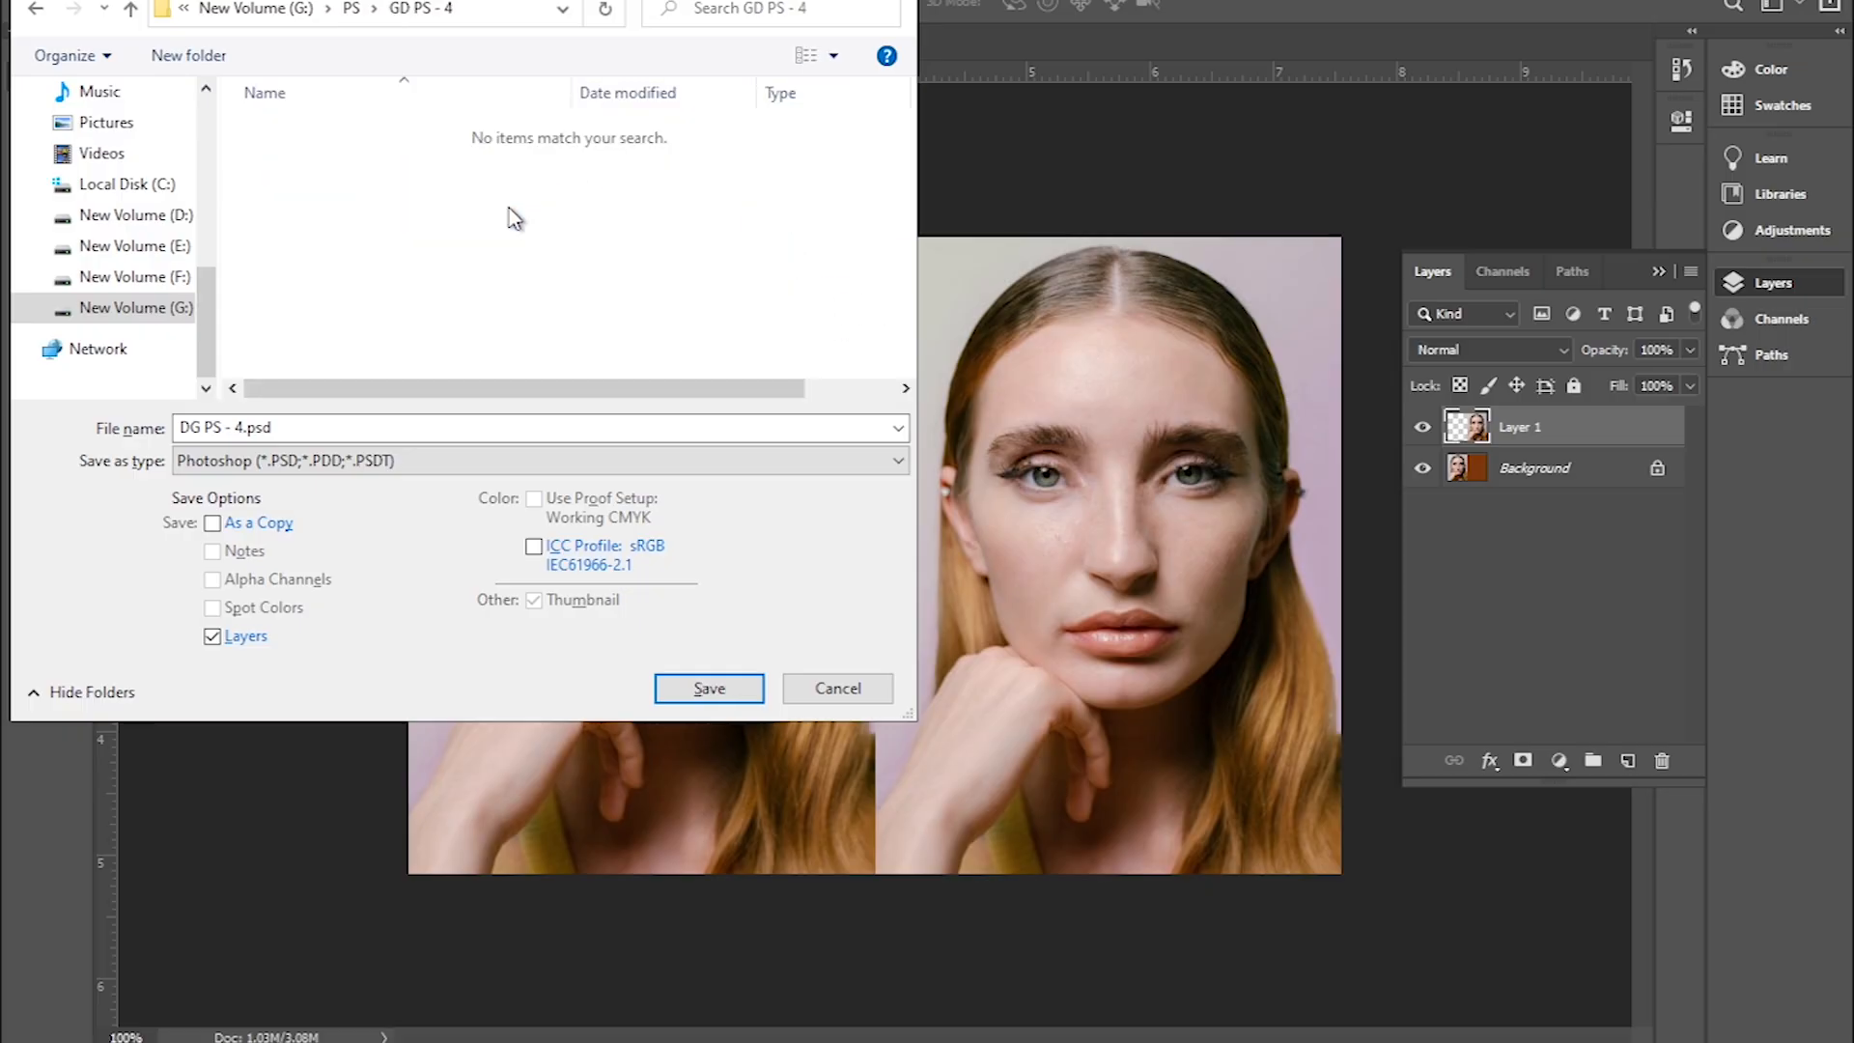
left_click(710, 688)
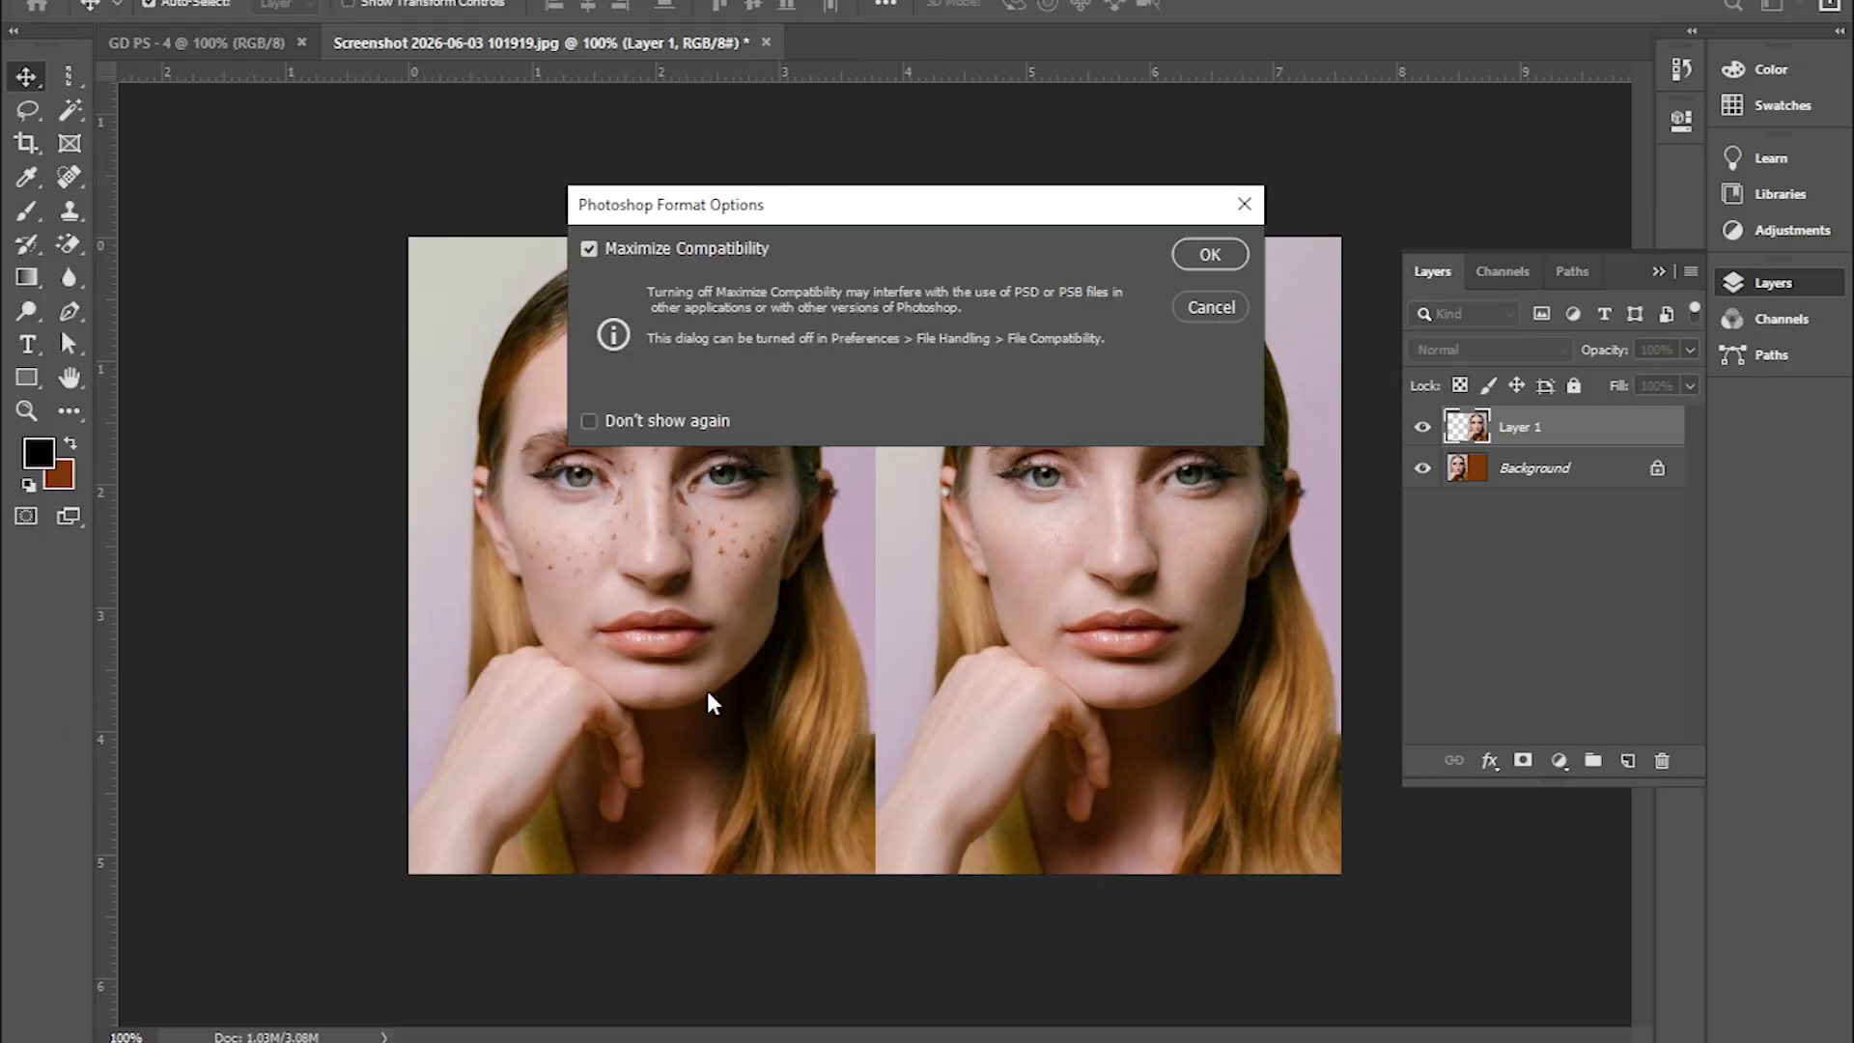
left_click(1210, 254)
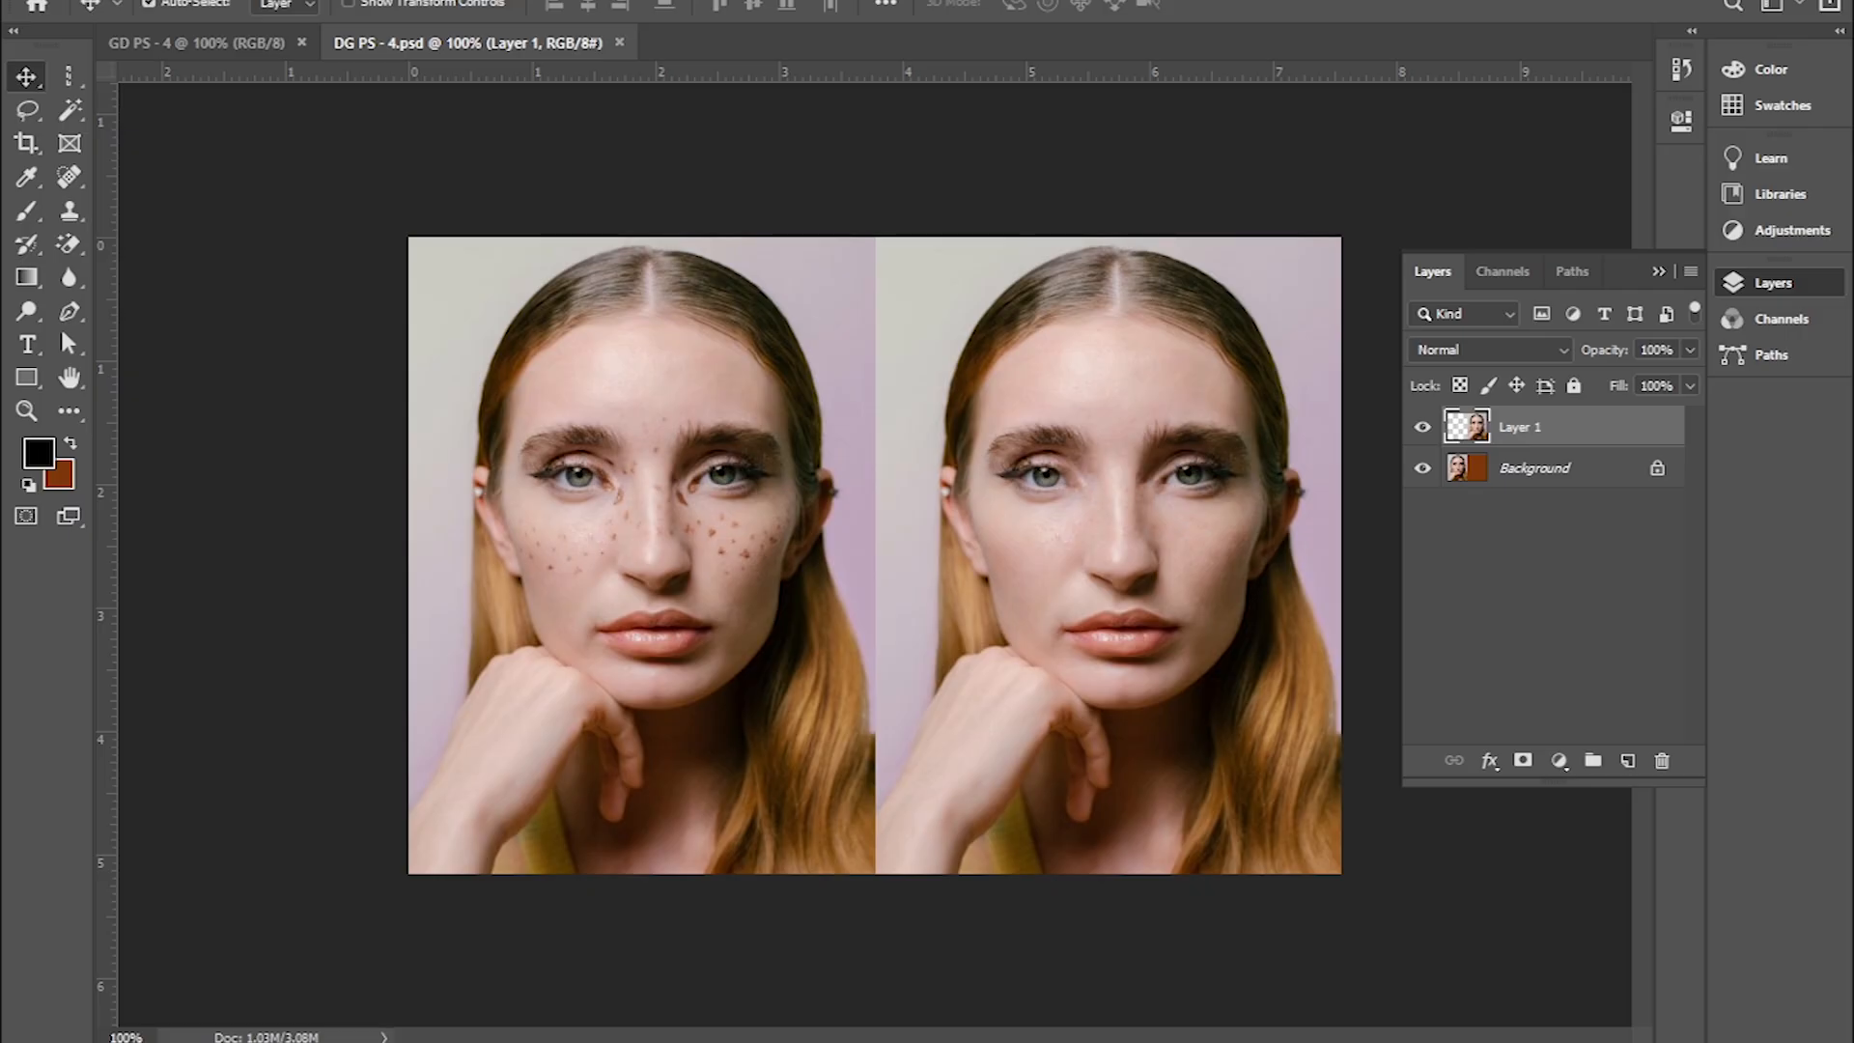
Start an Export As of the before-and-after image and set its file format to JPG.
left_click(68, 0)
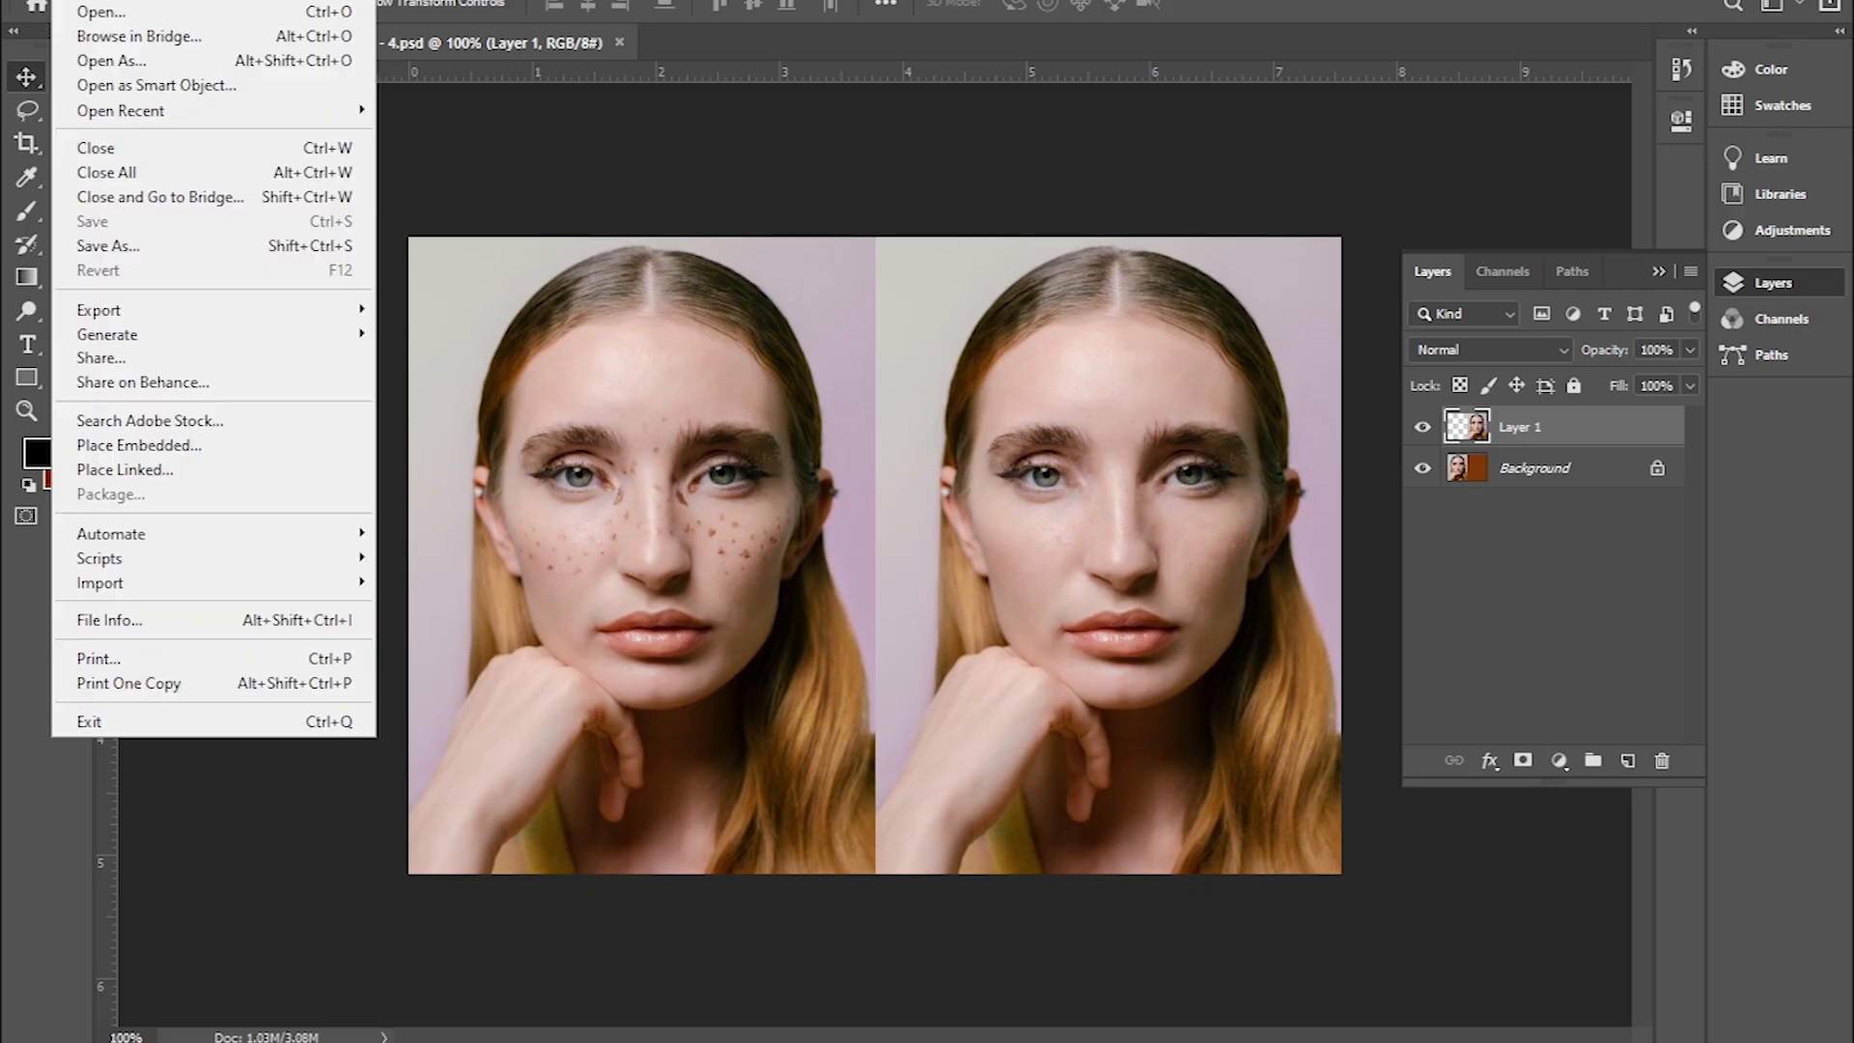
left_click(476, 0)
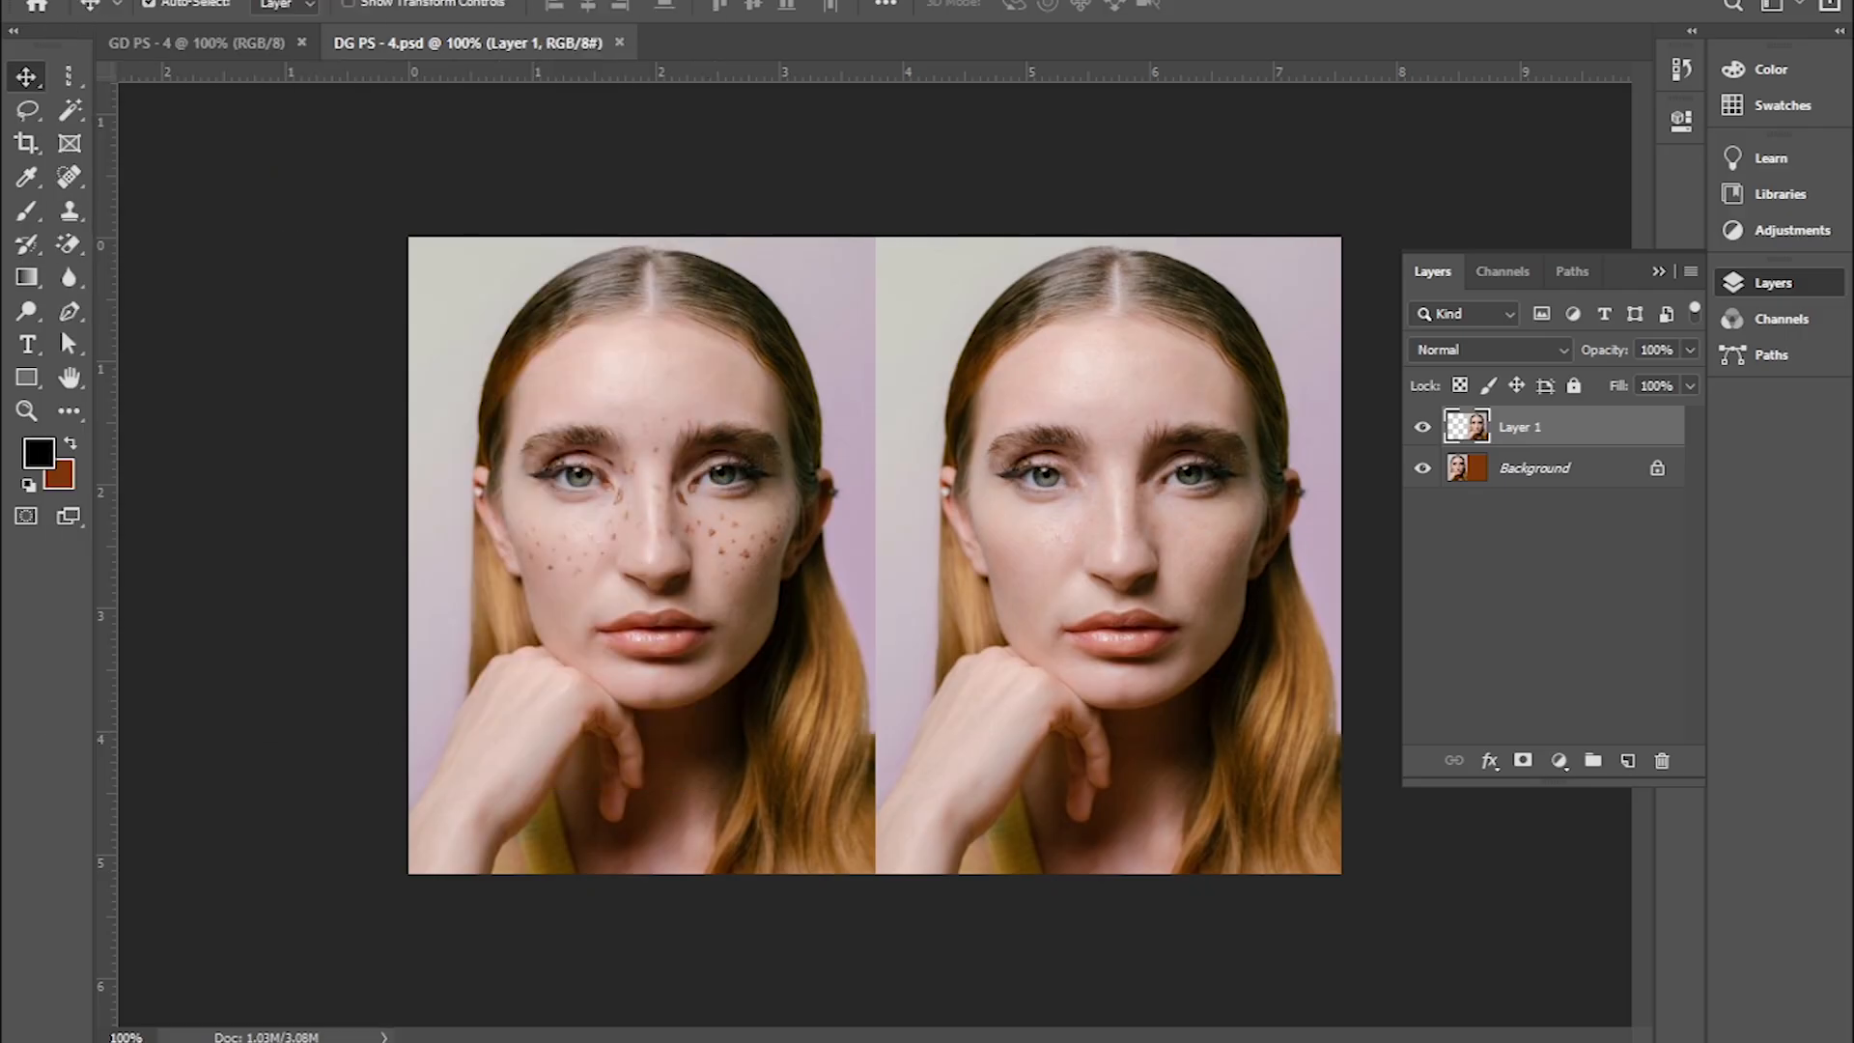
left_click(68, 0)
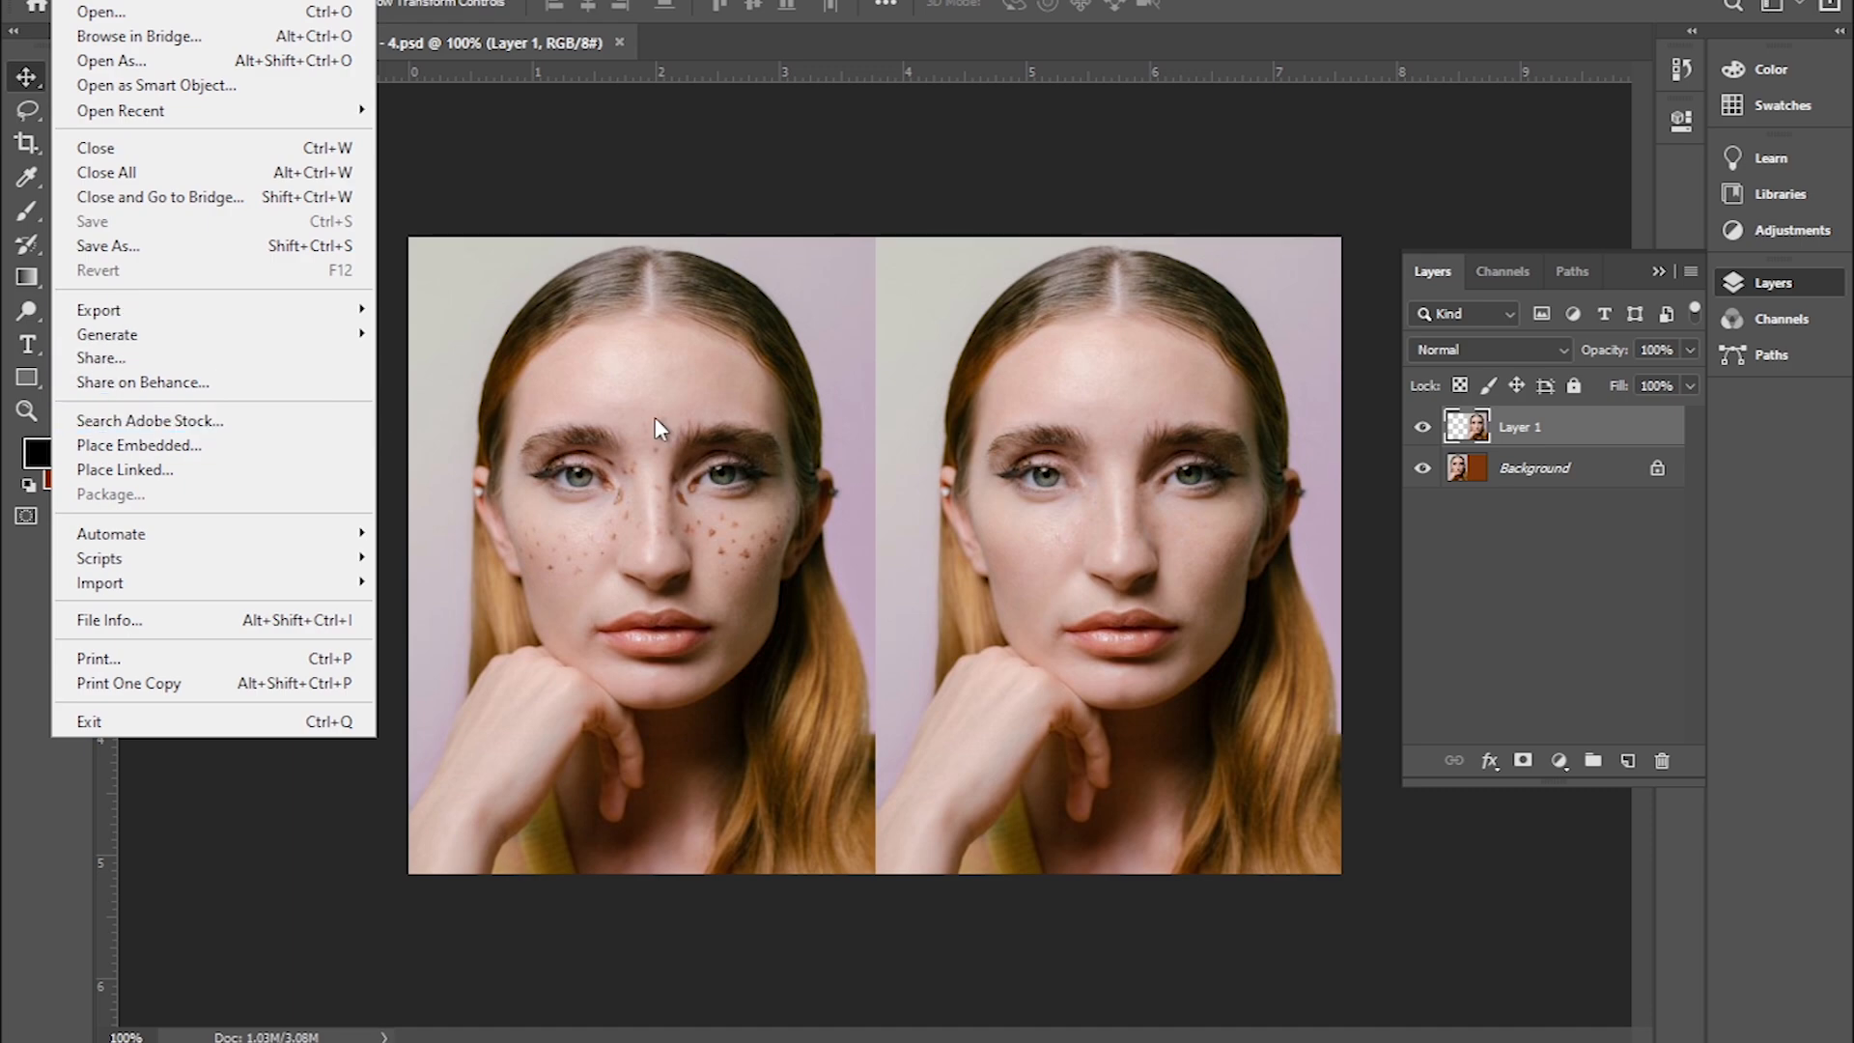
mouse_move(220, 316)
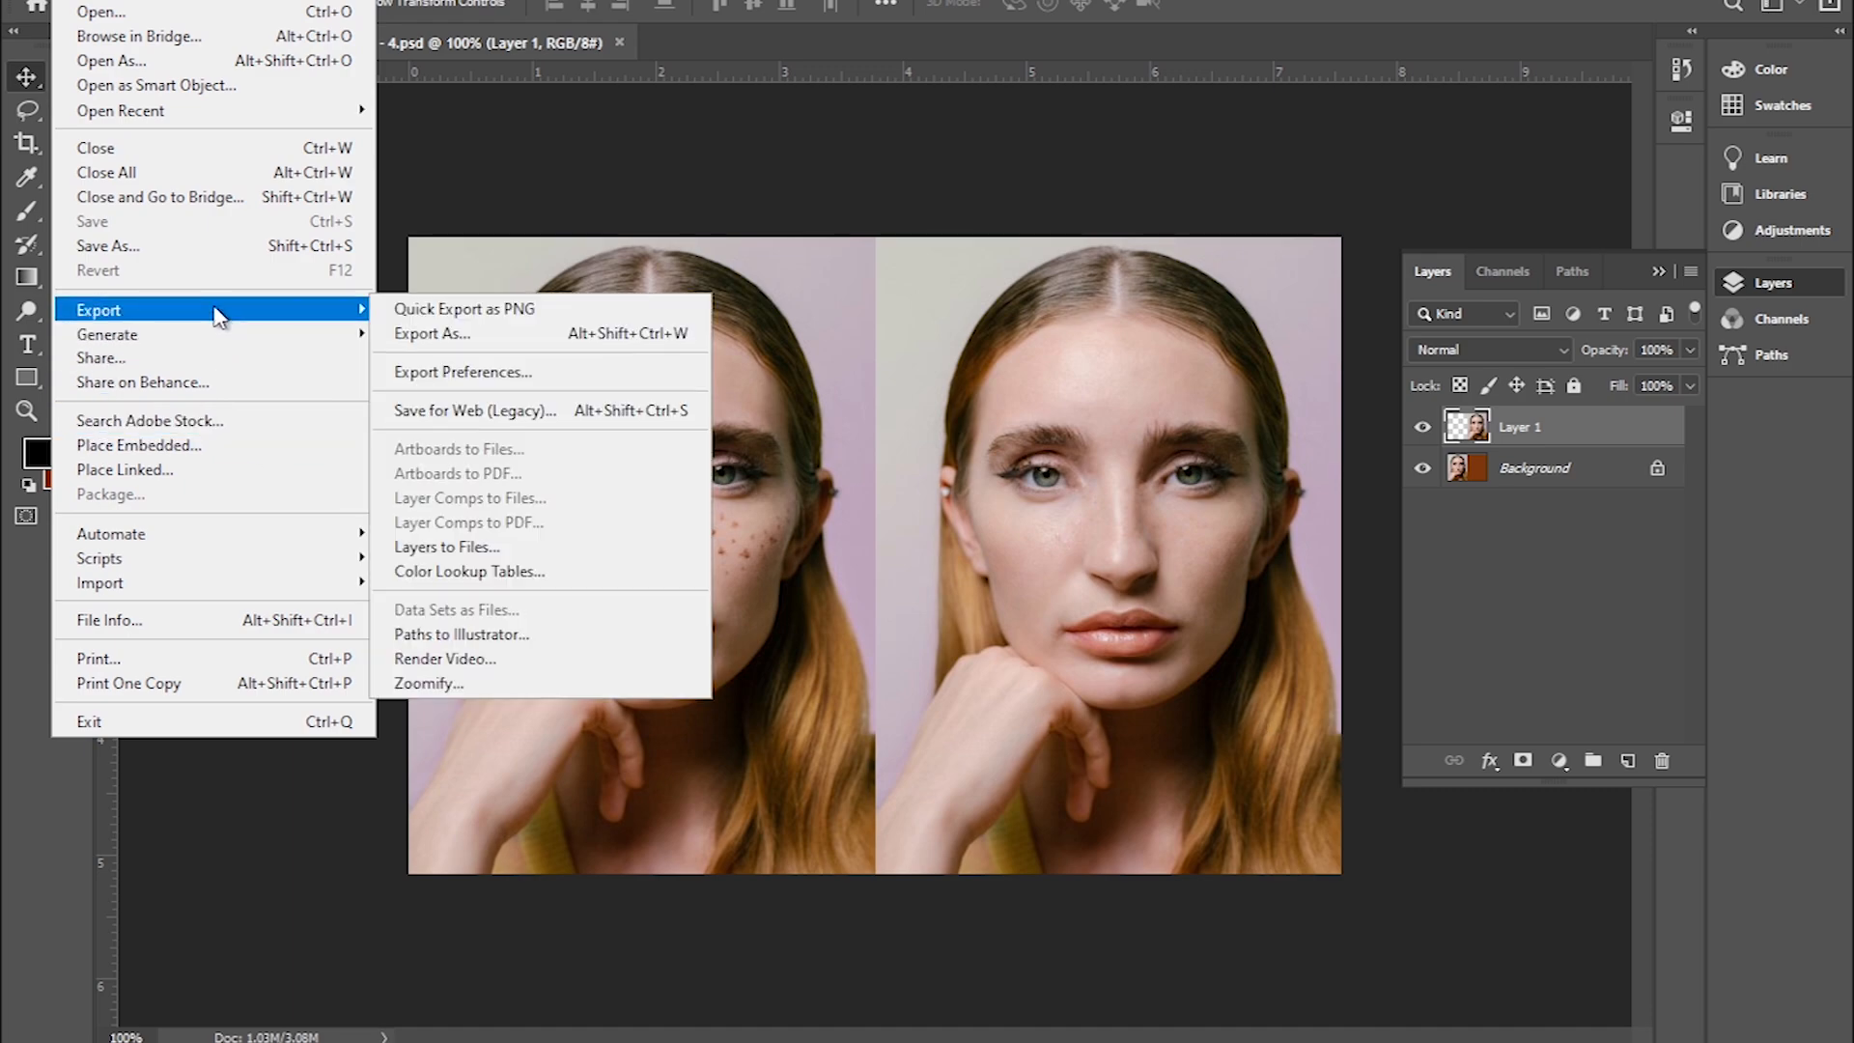
left_click(446, 343)
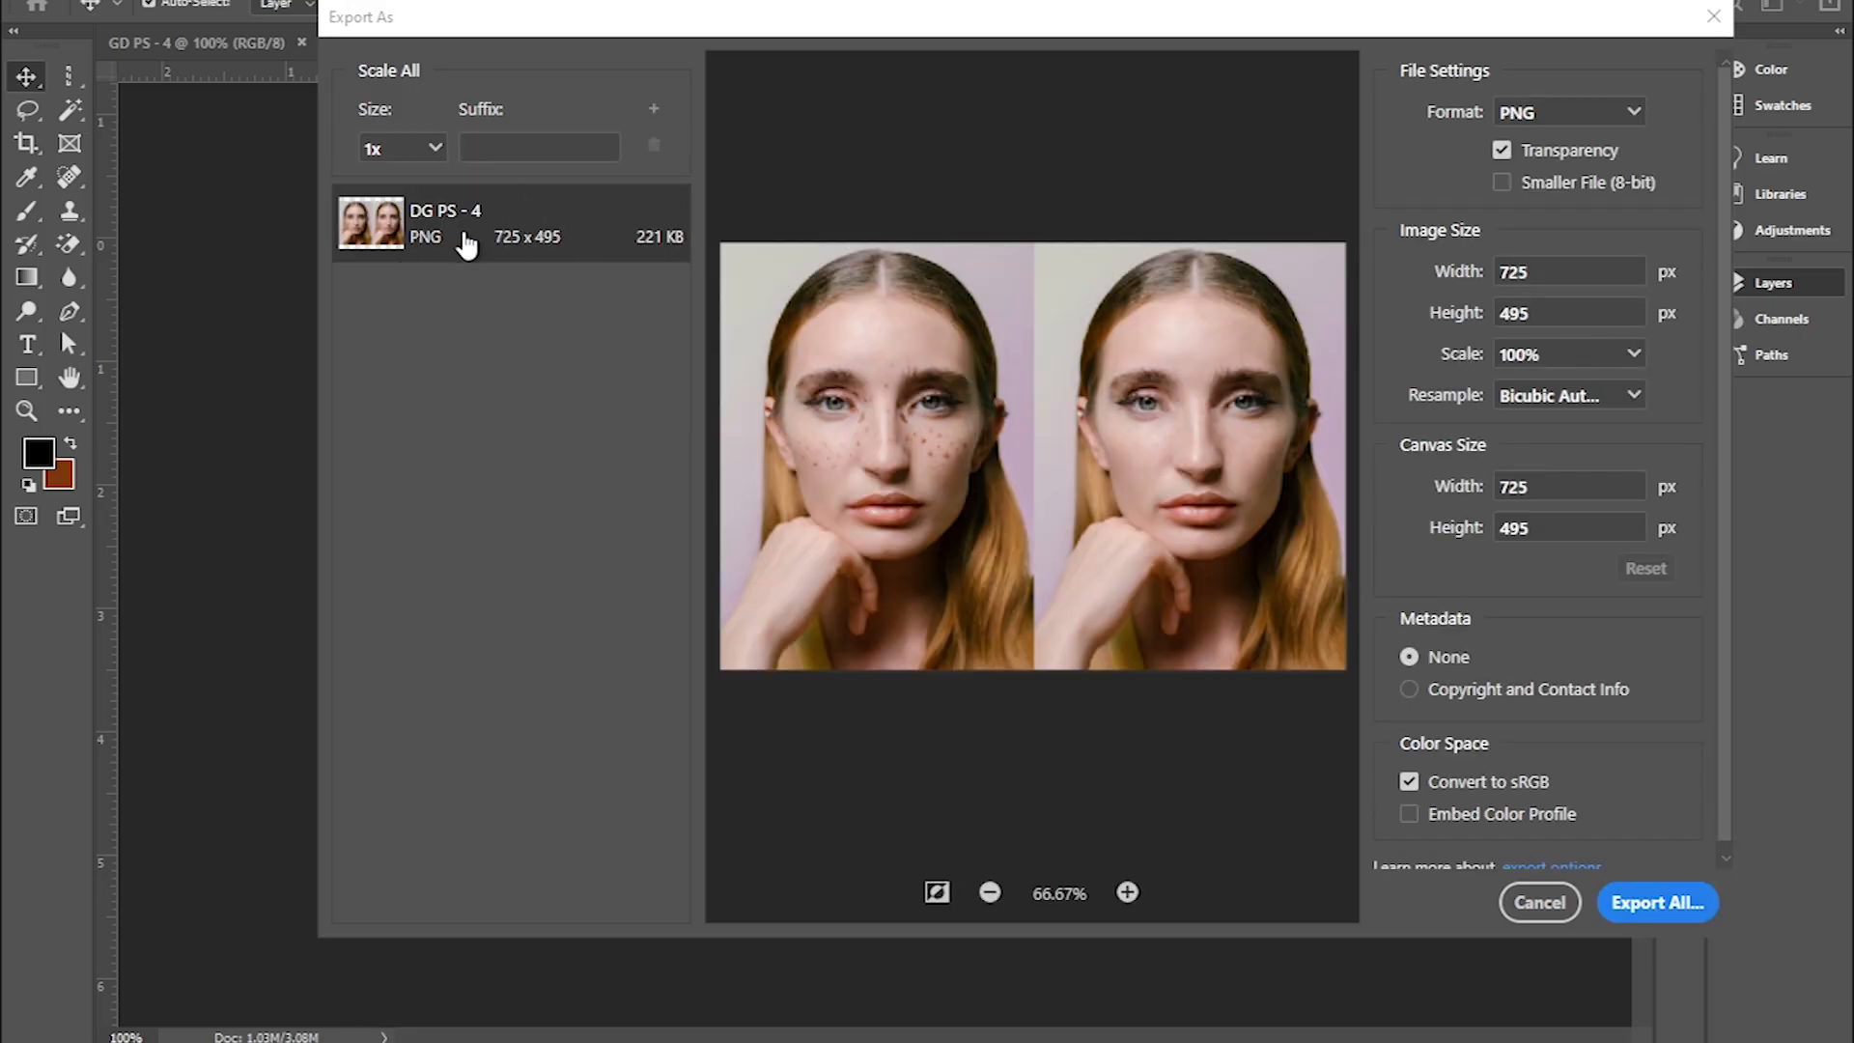
left_click(1636, 117)
left_click(1549, 179)
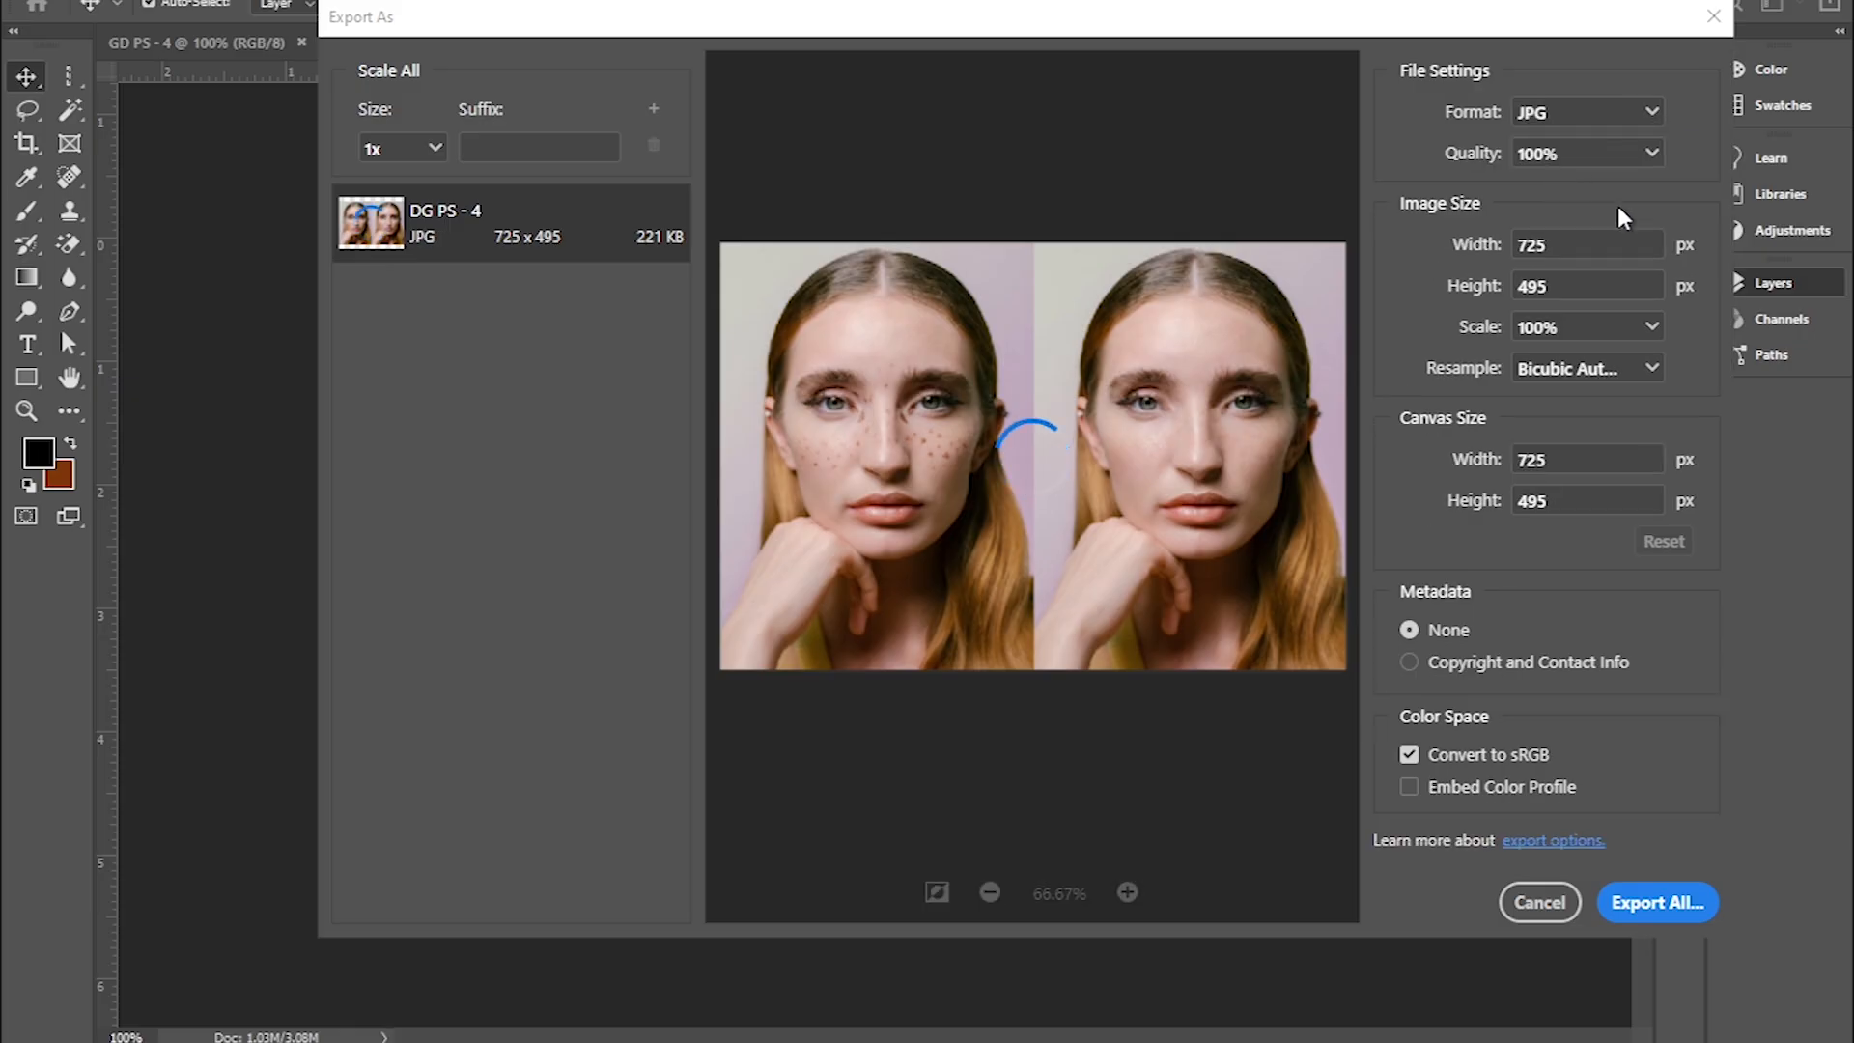
Export the JPG at 100% quality as "DG PS - 4" into the GD PS - 4 folder.
left_click_drag(1168, 38, 1077, 0)
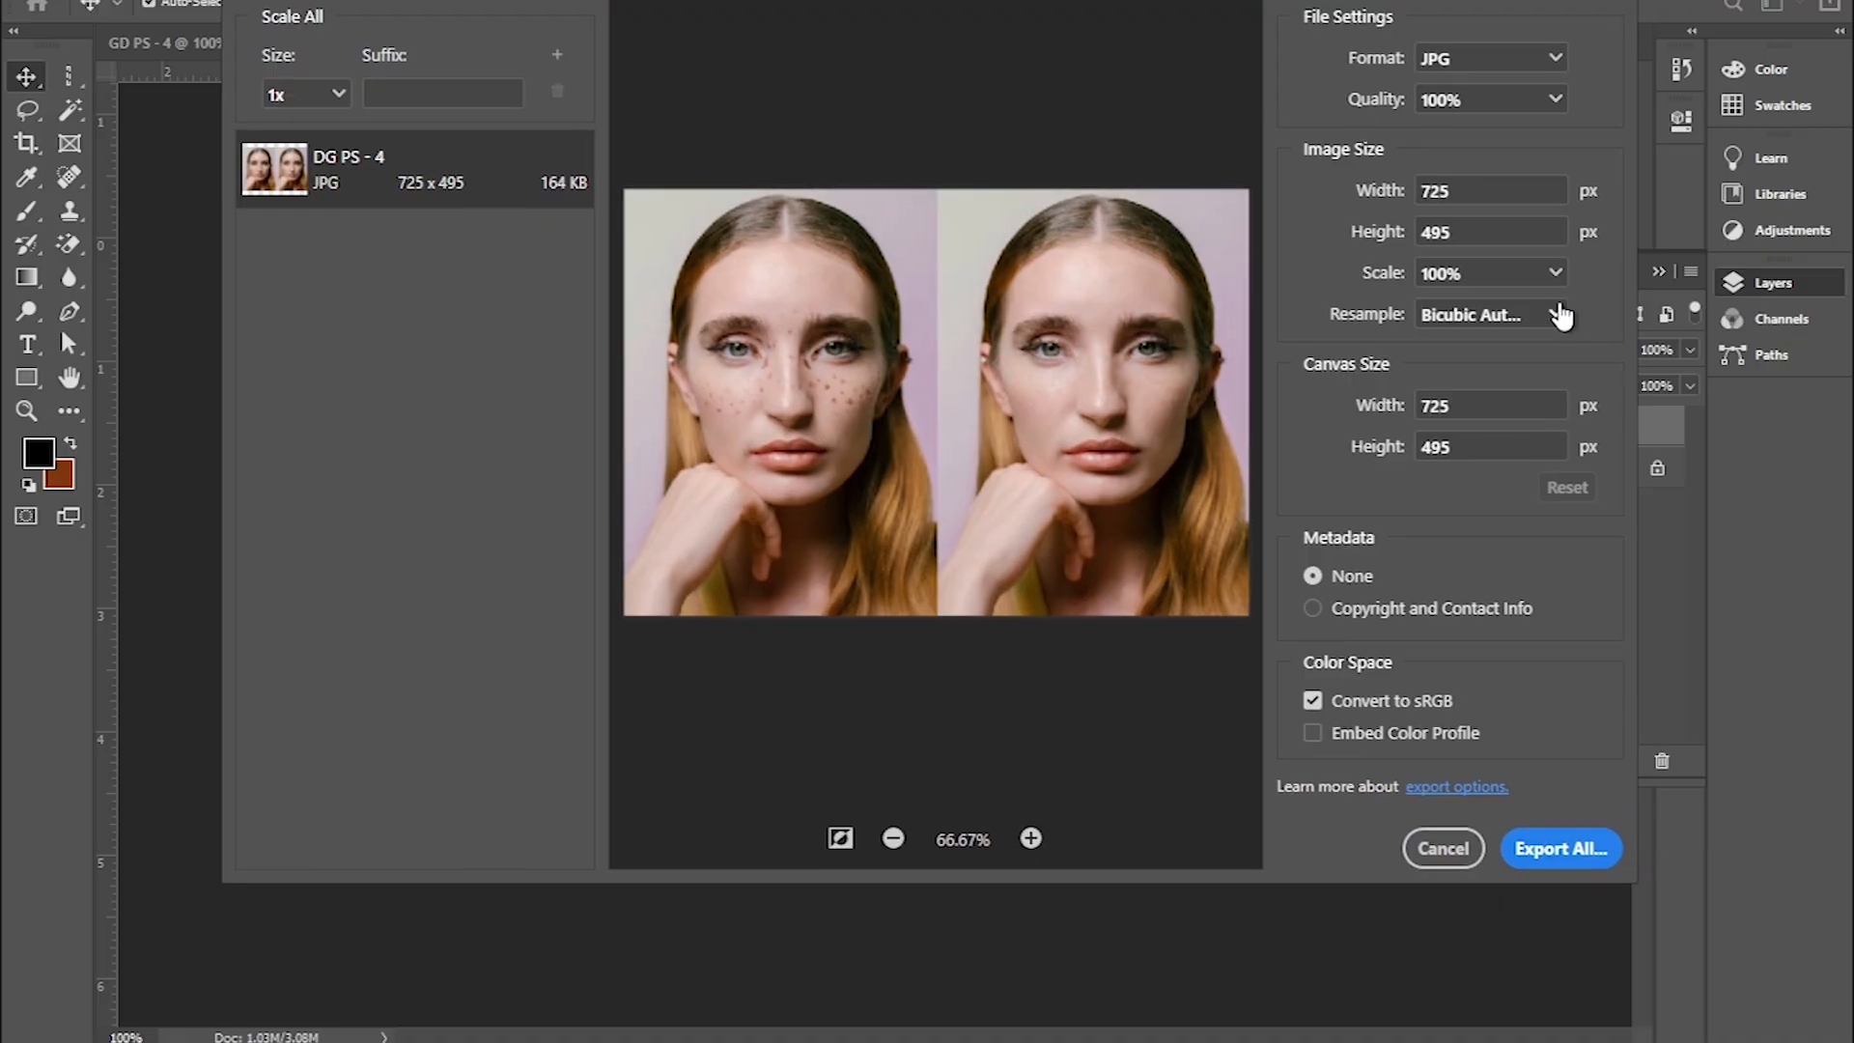
left_click(1585, 856)
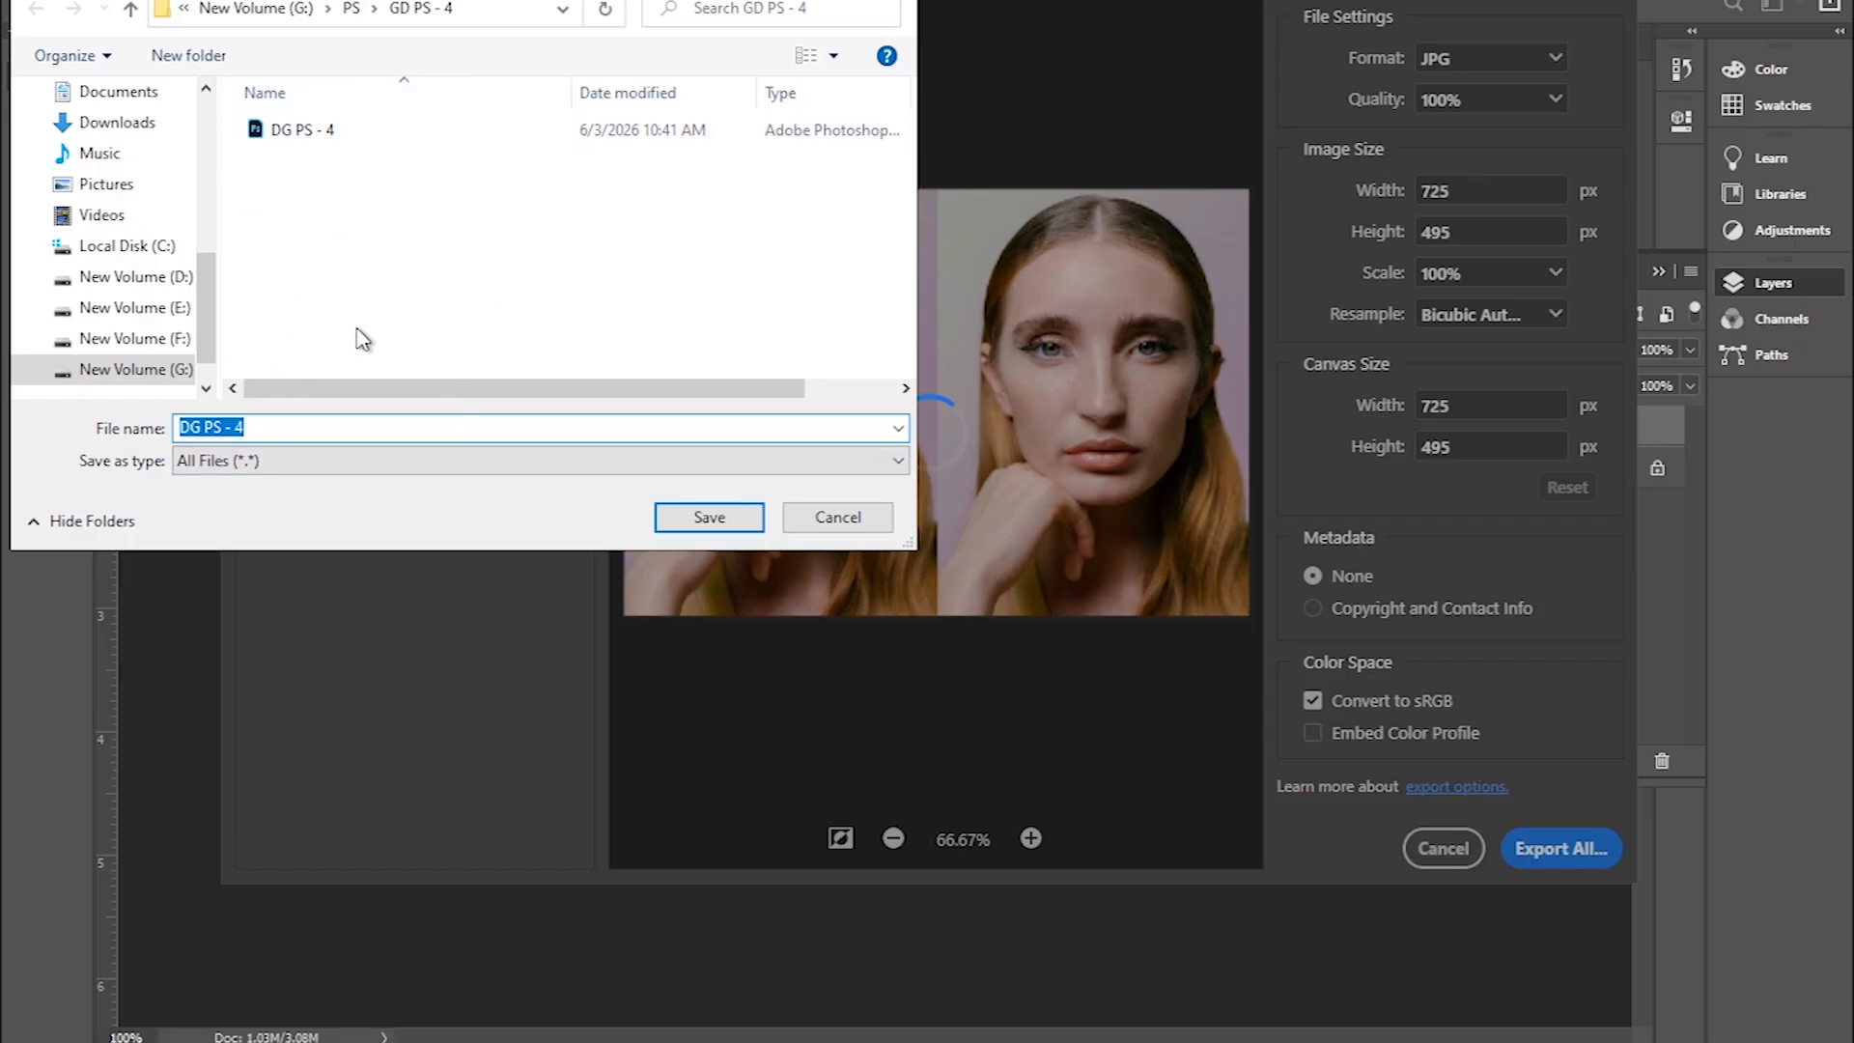
left_click(883, 470)
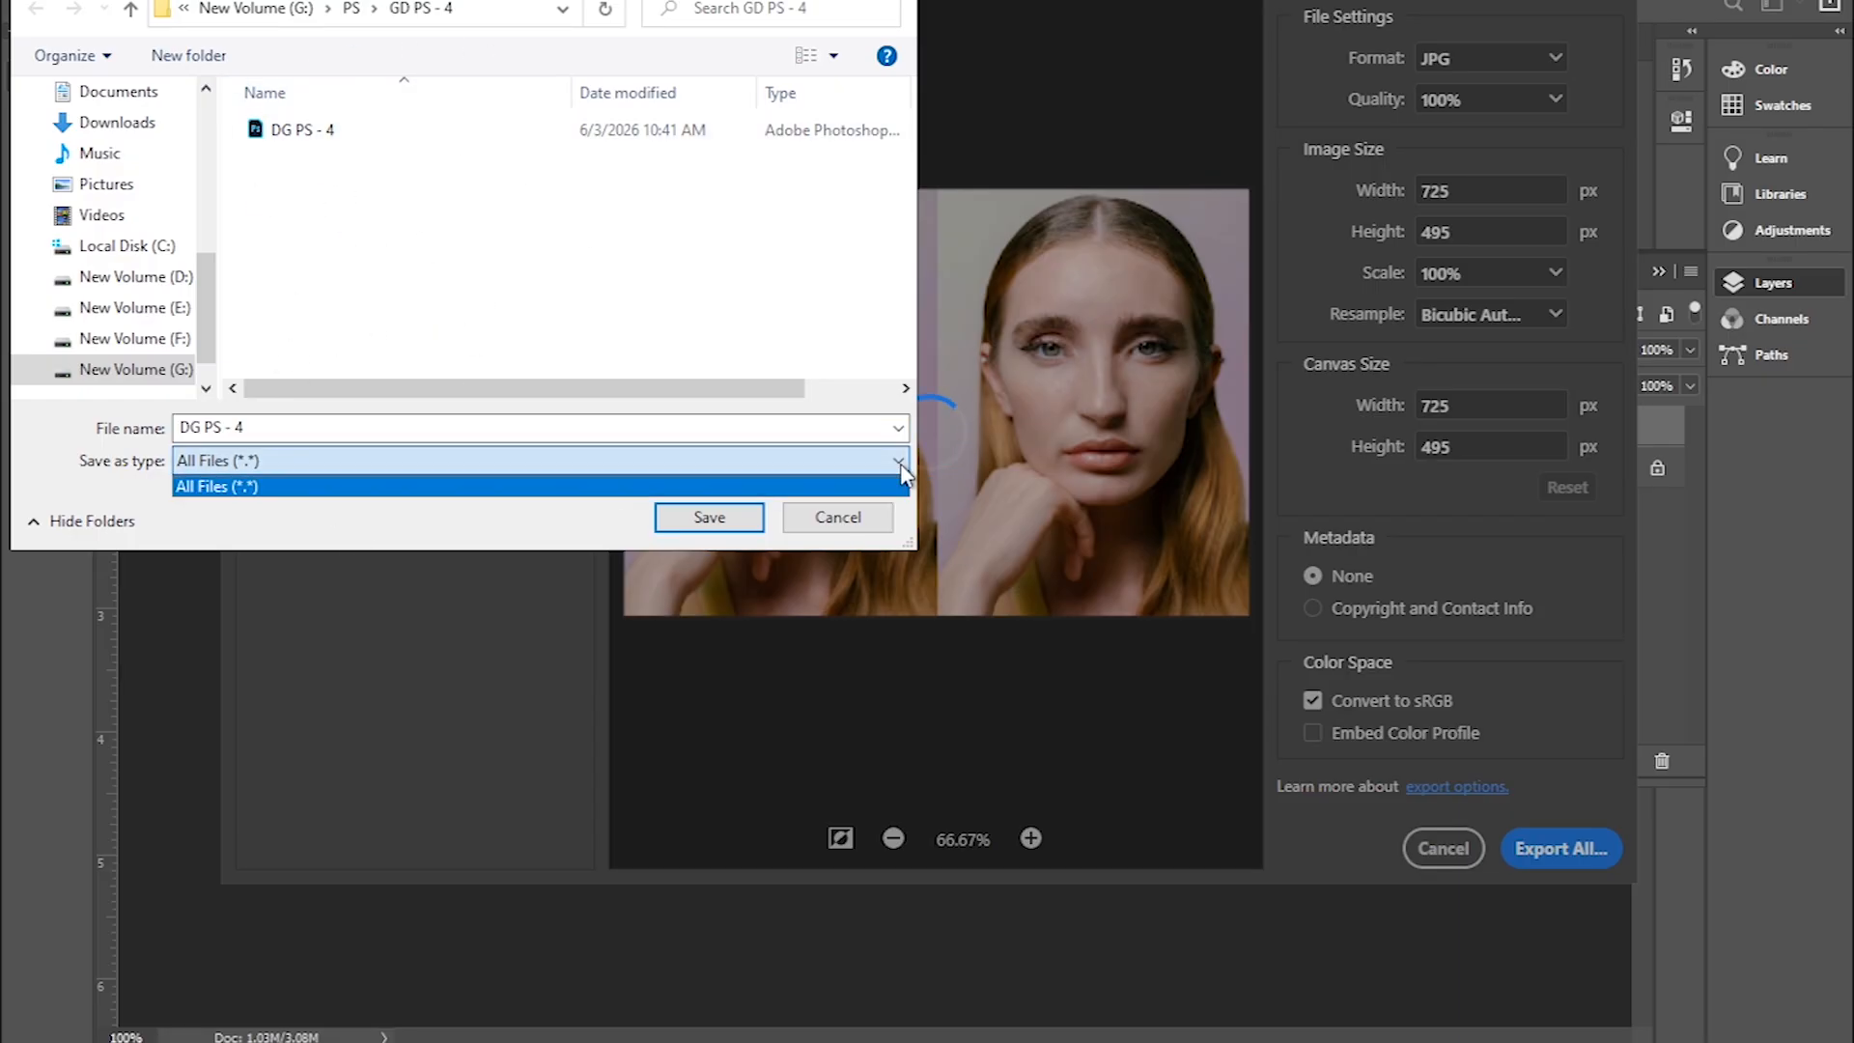
left_click(466, 521)
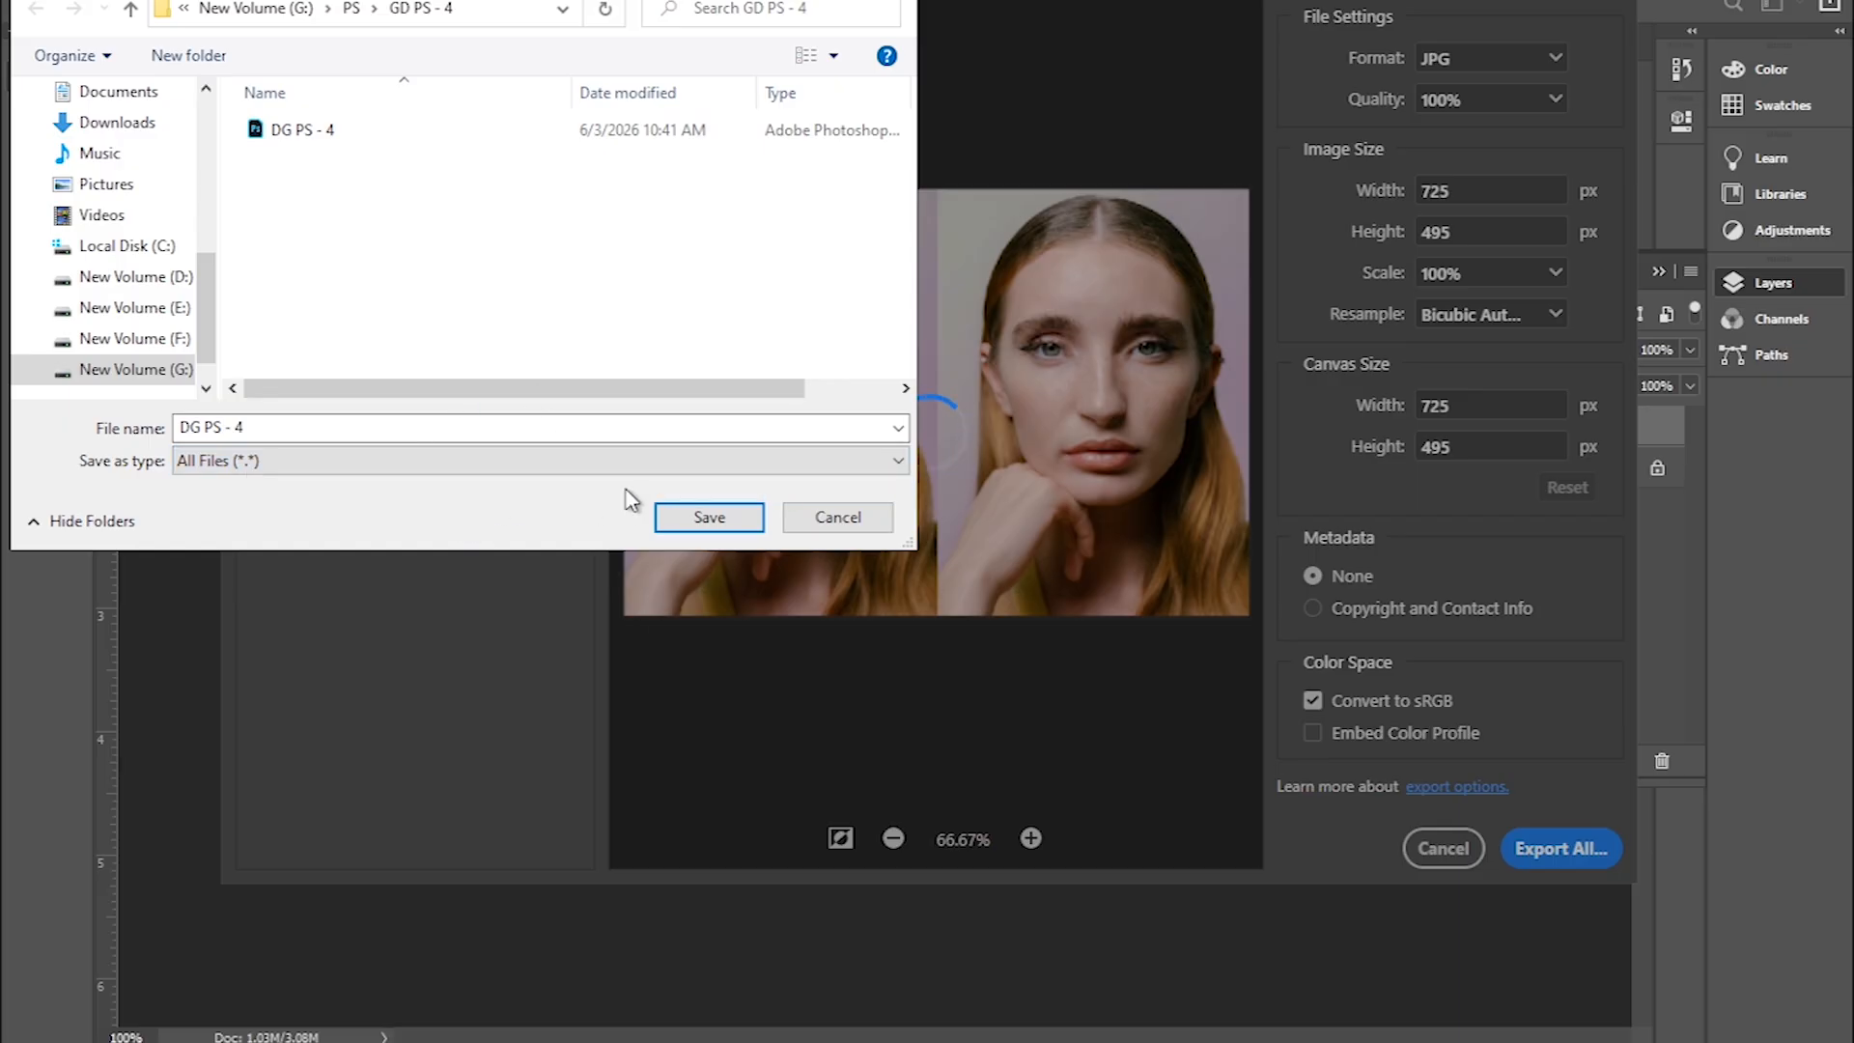
left_click(715, 521)
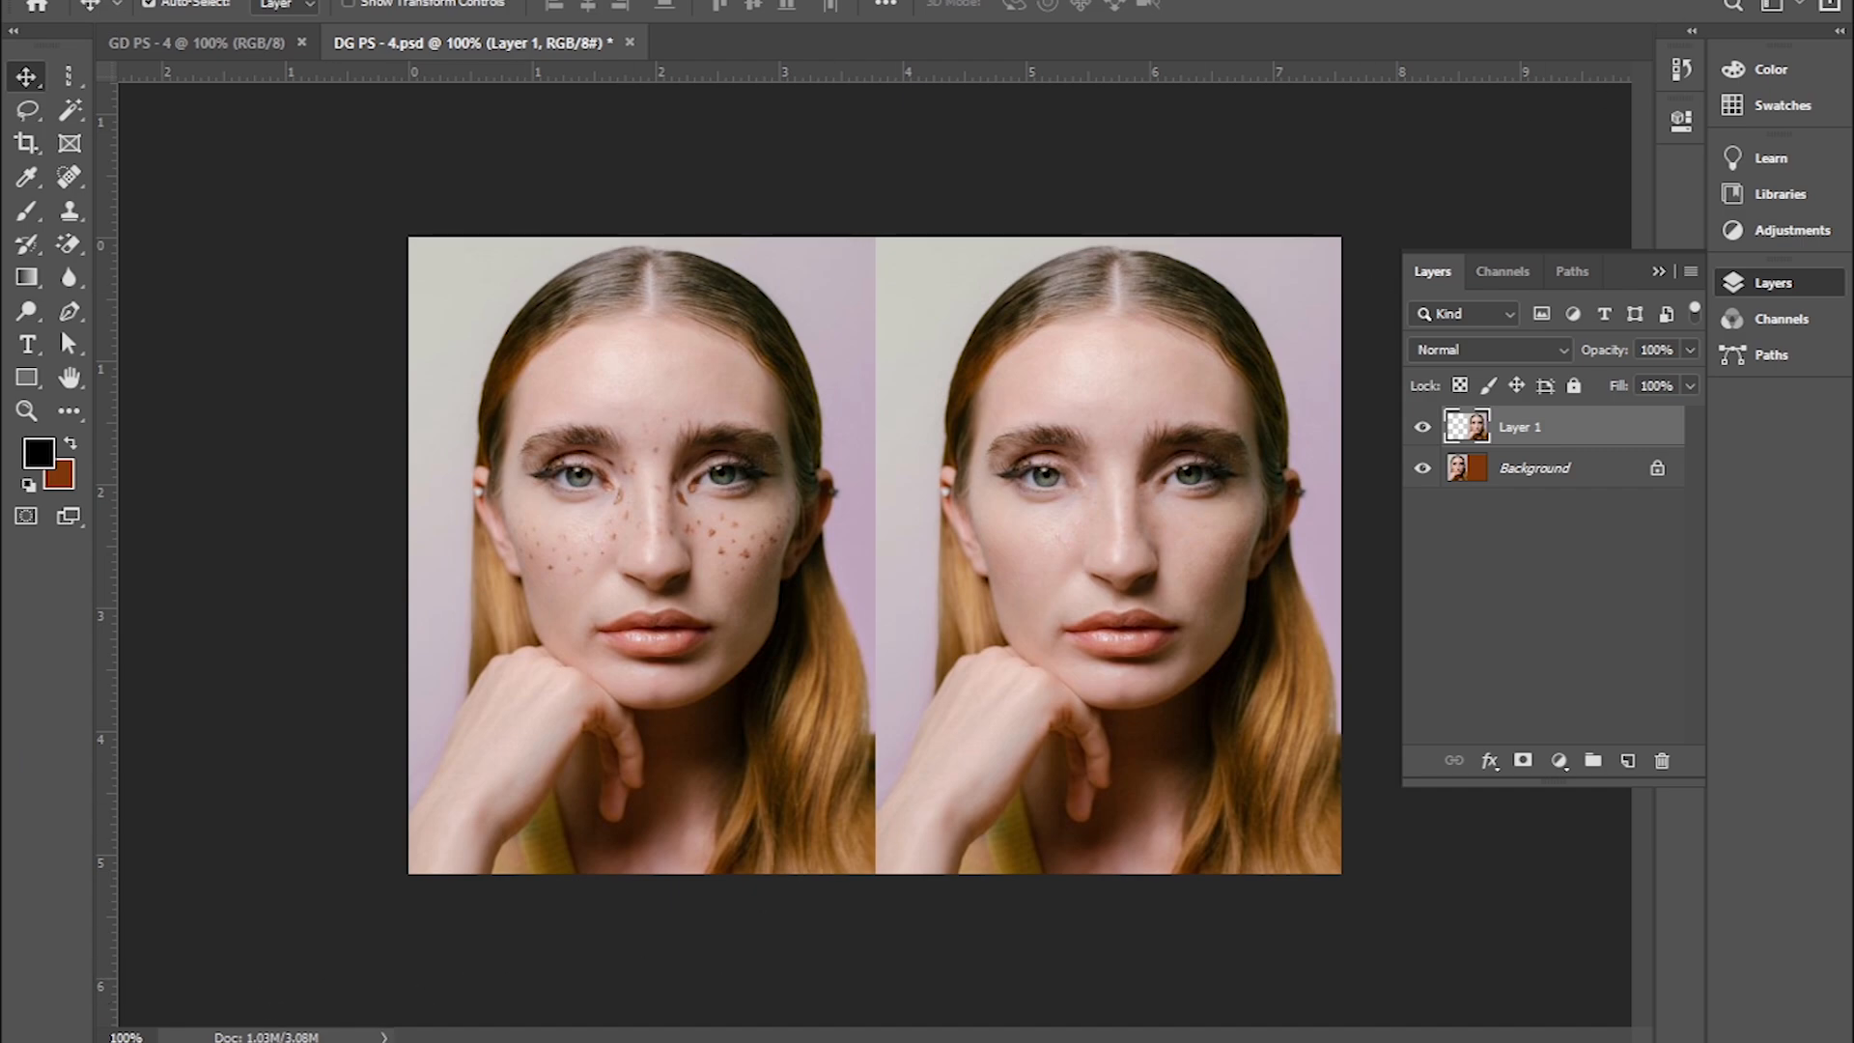
Switch to File Explorer, go to the PS\GD PS - 4 folder on drive G: and open the exported JPG to check it.
left_click(285, 1042)
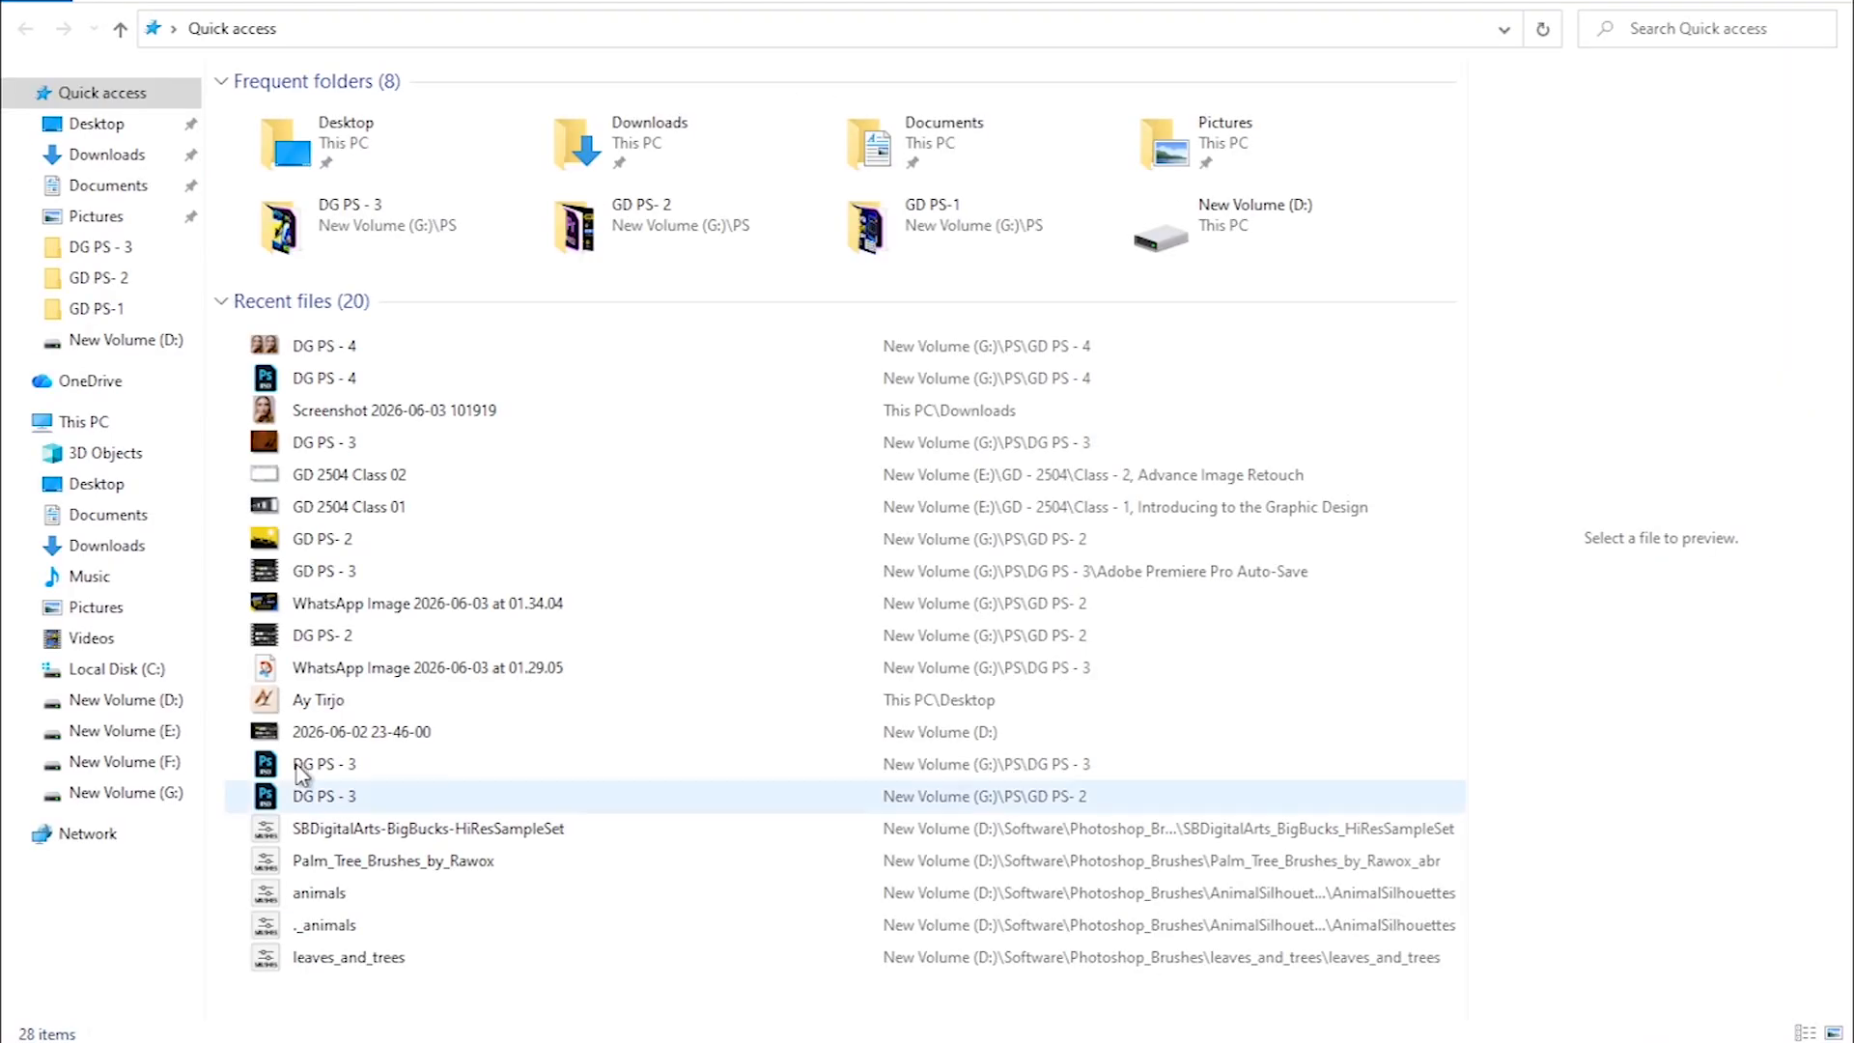
left_click(154, 801)
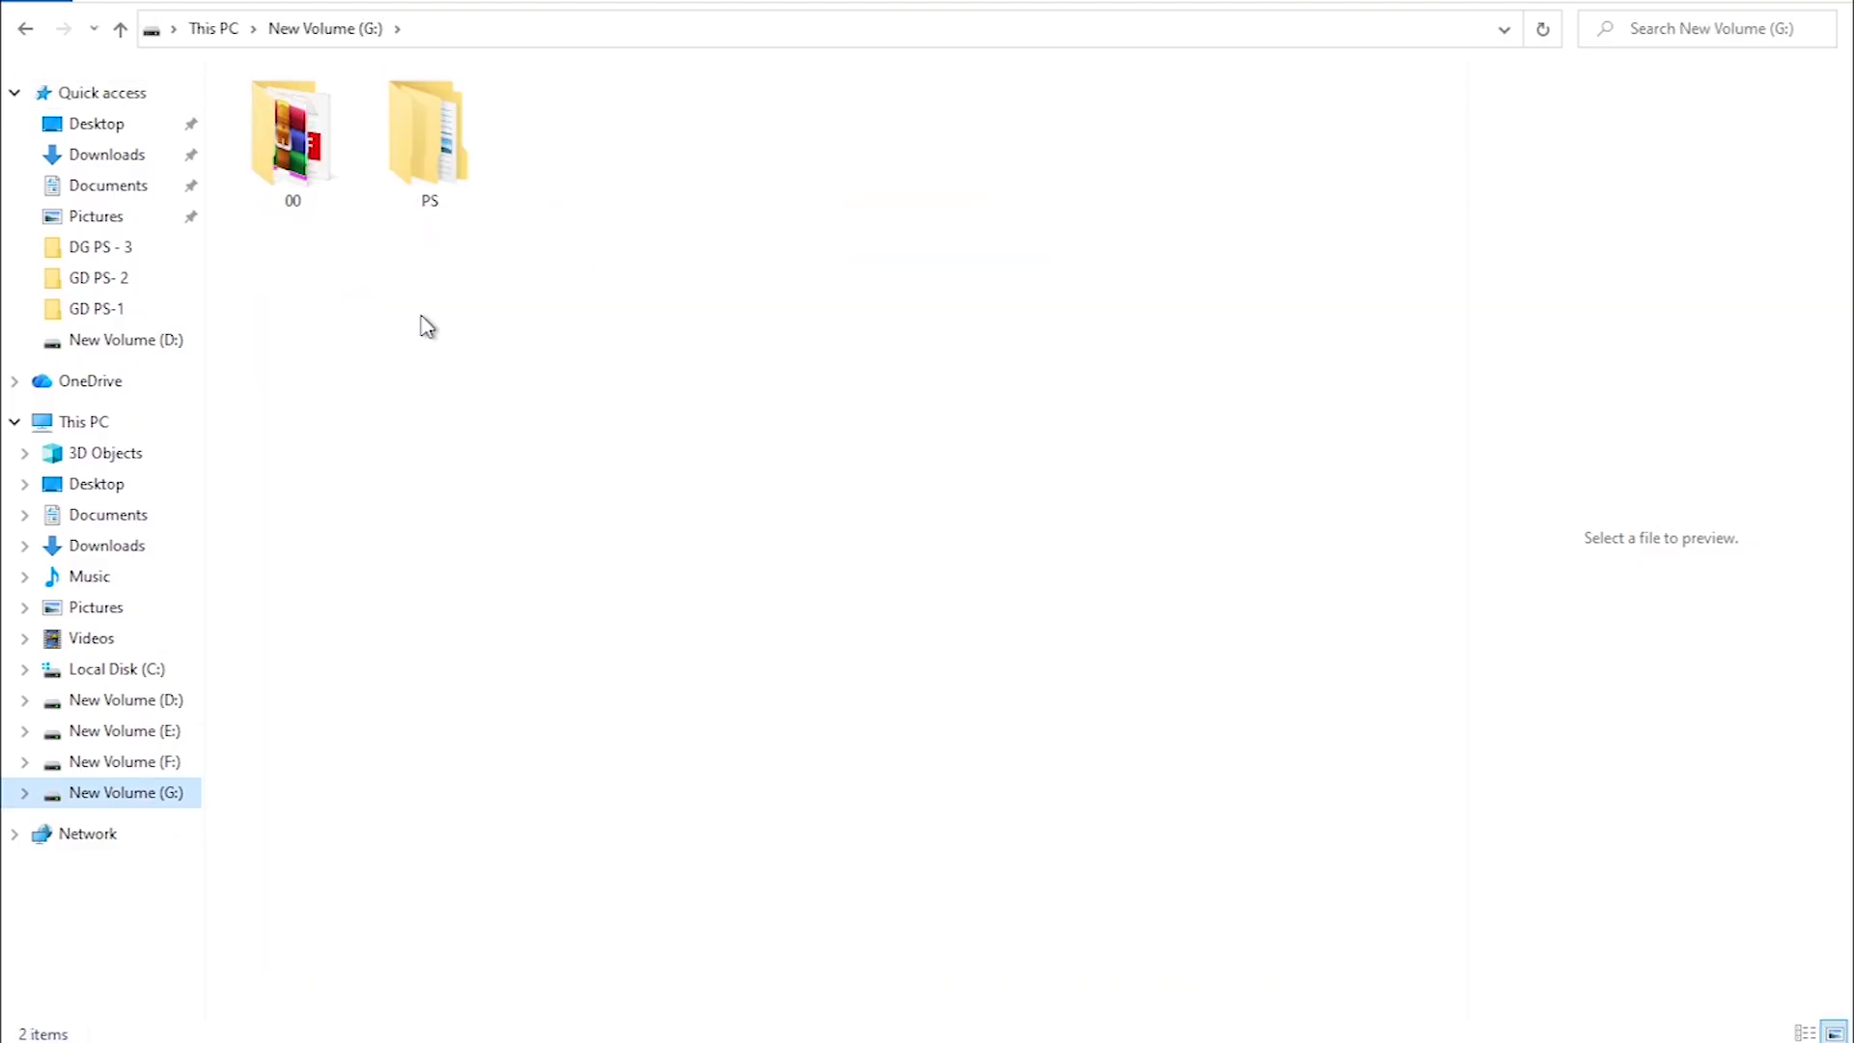
double_click(422, 130)
left_click(464, 181)
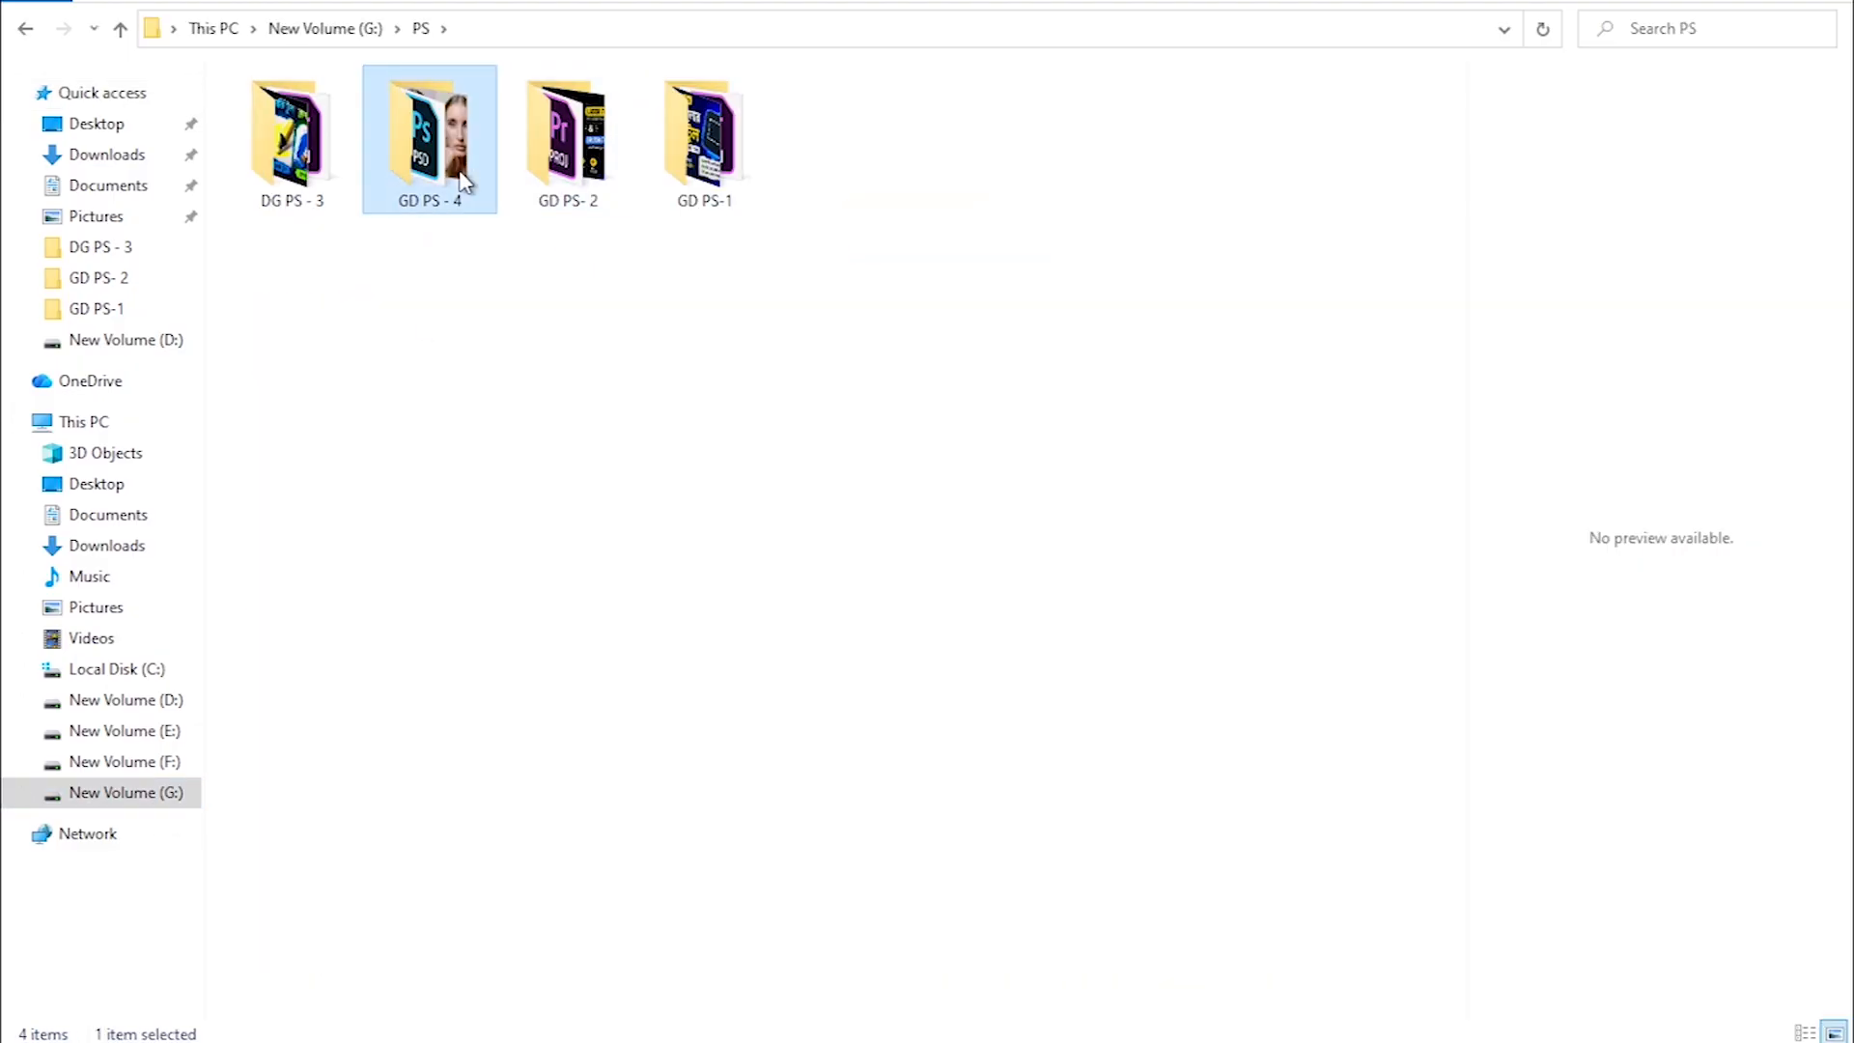
double_click(463, 182)
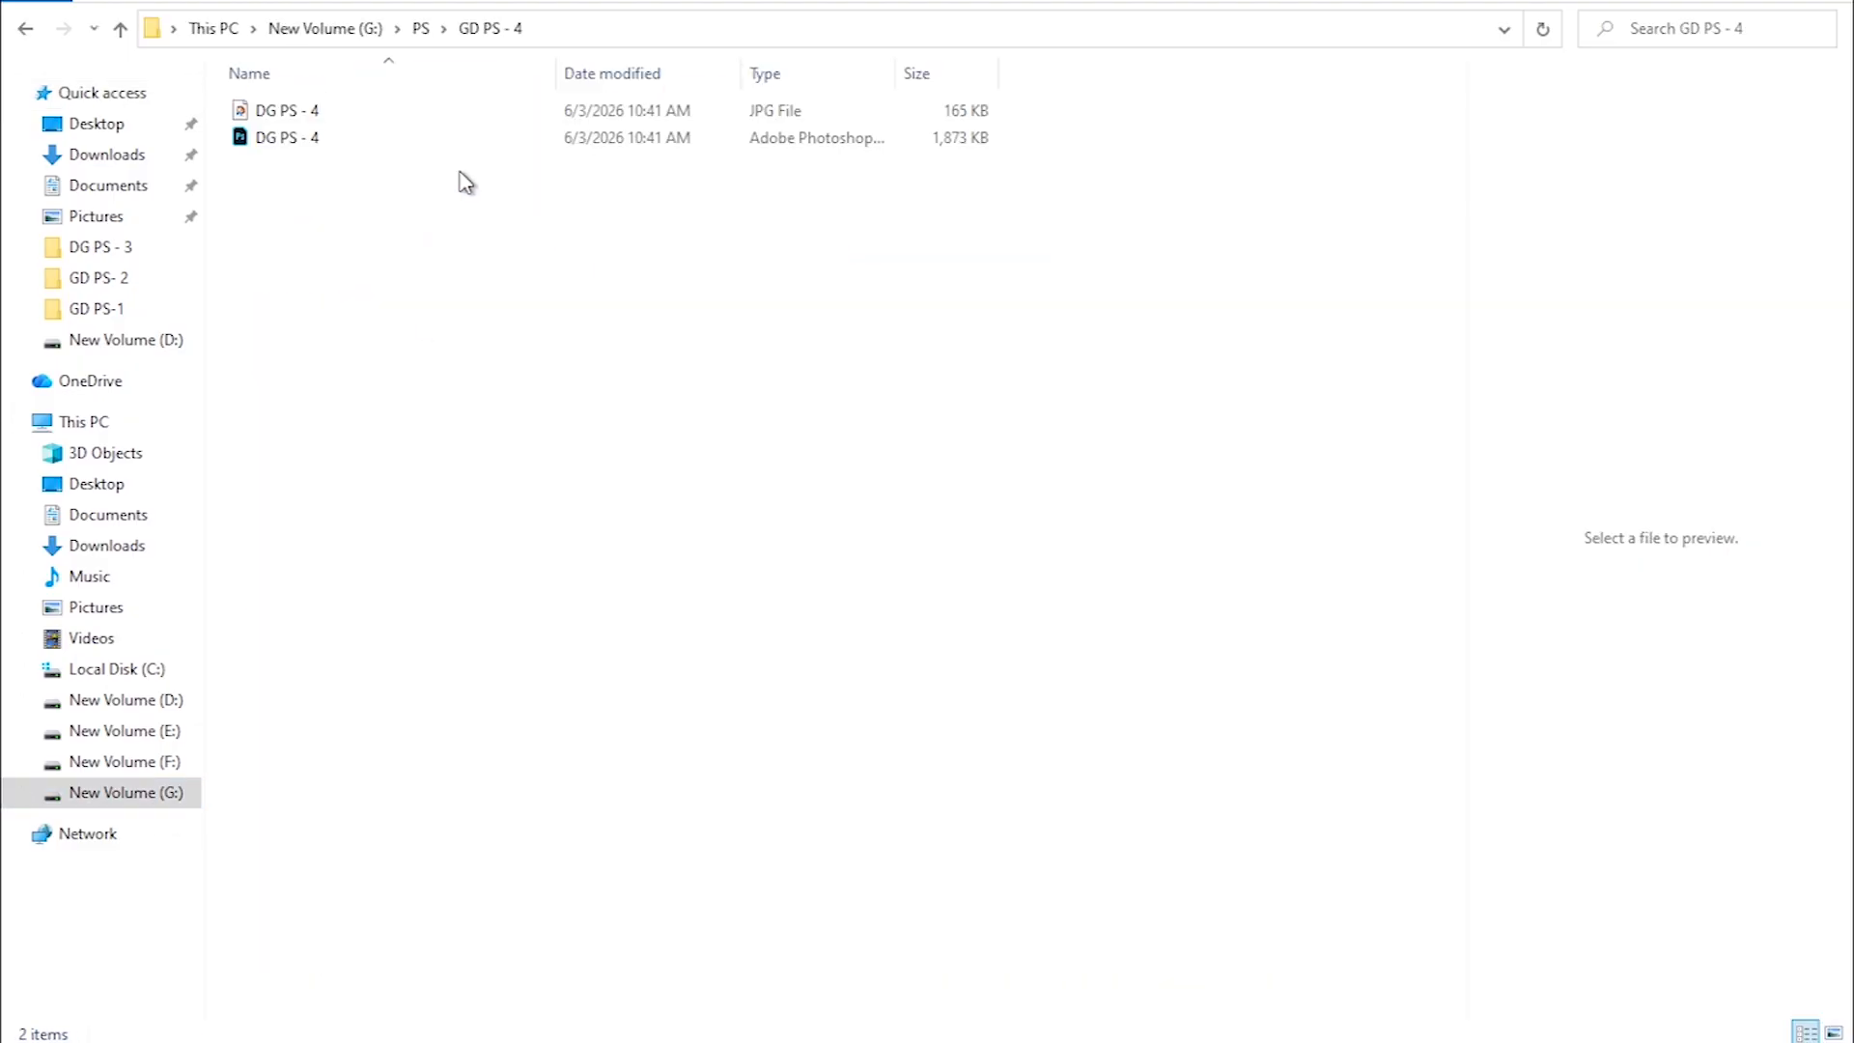
double_click(341, 114)
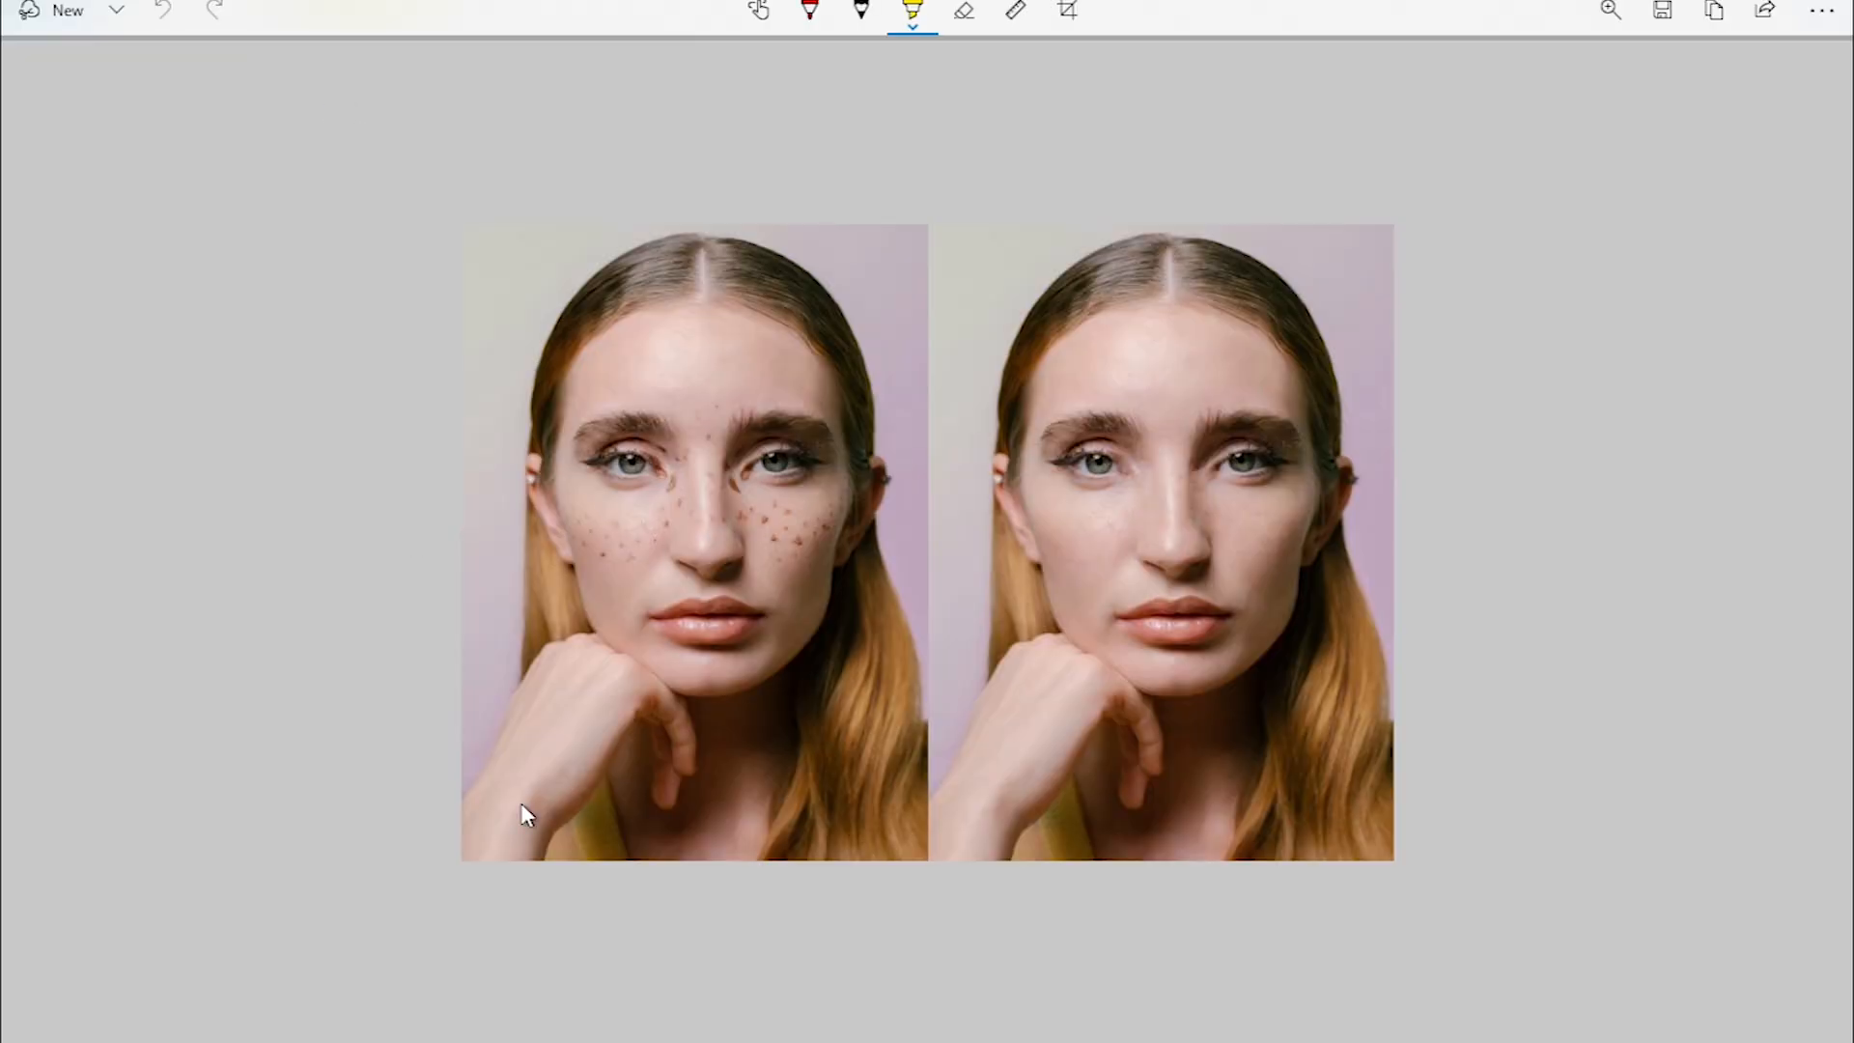